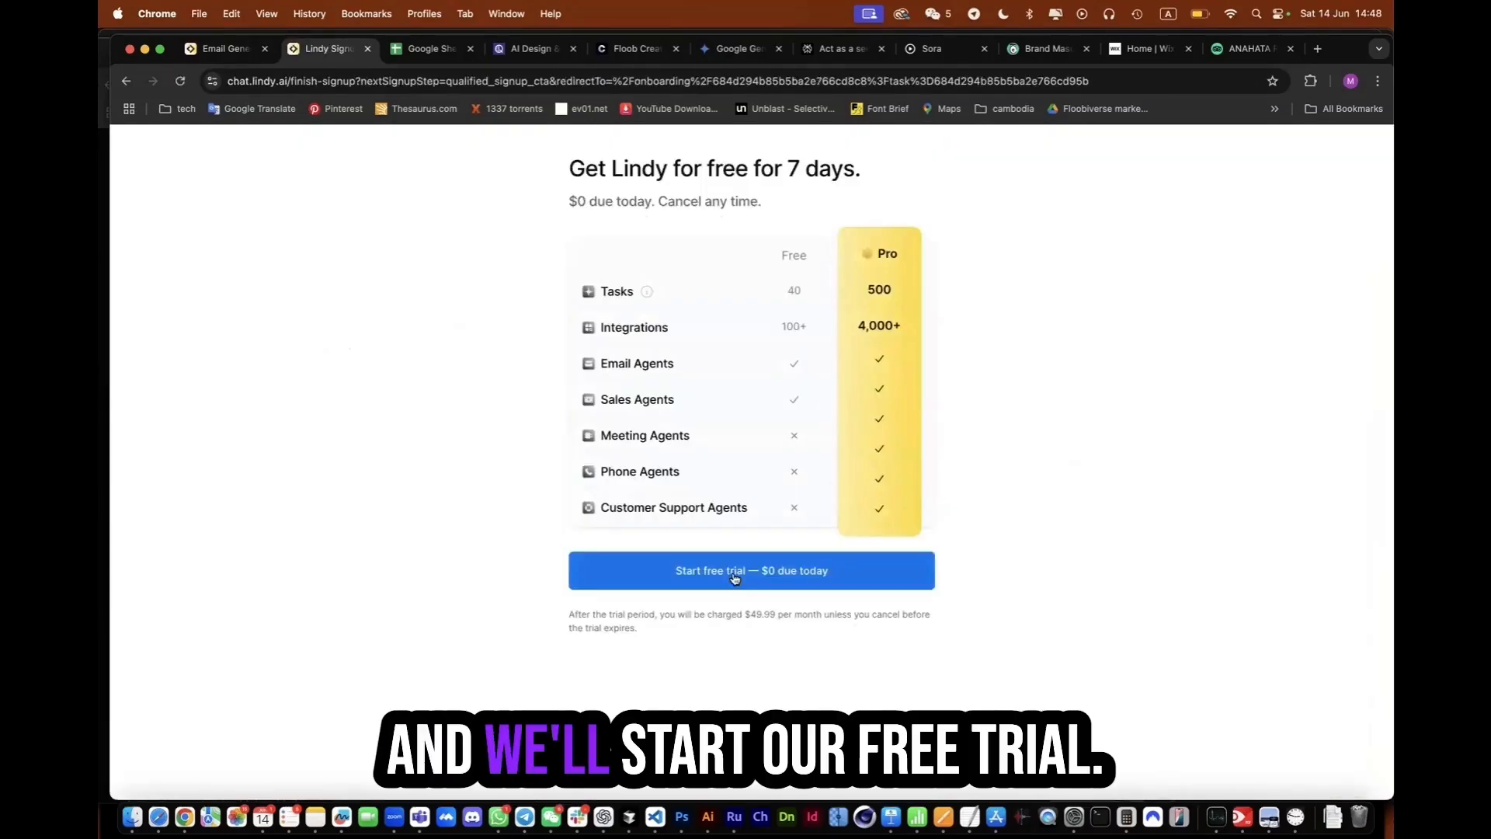
Start the 7-day free trial of the Lindy Pro plan
click(774, 579)
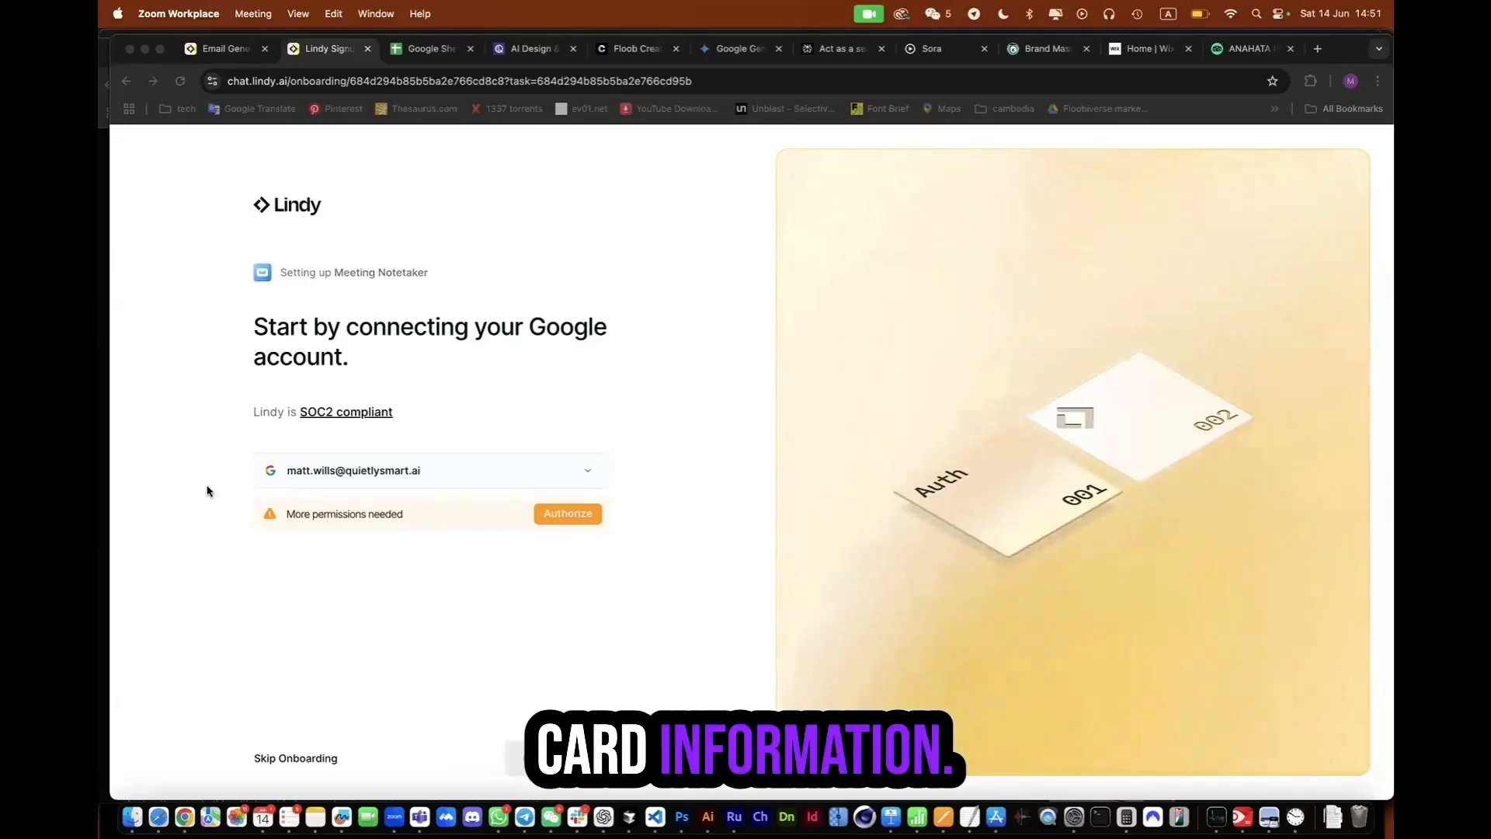
click(206, 490)
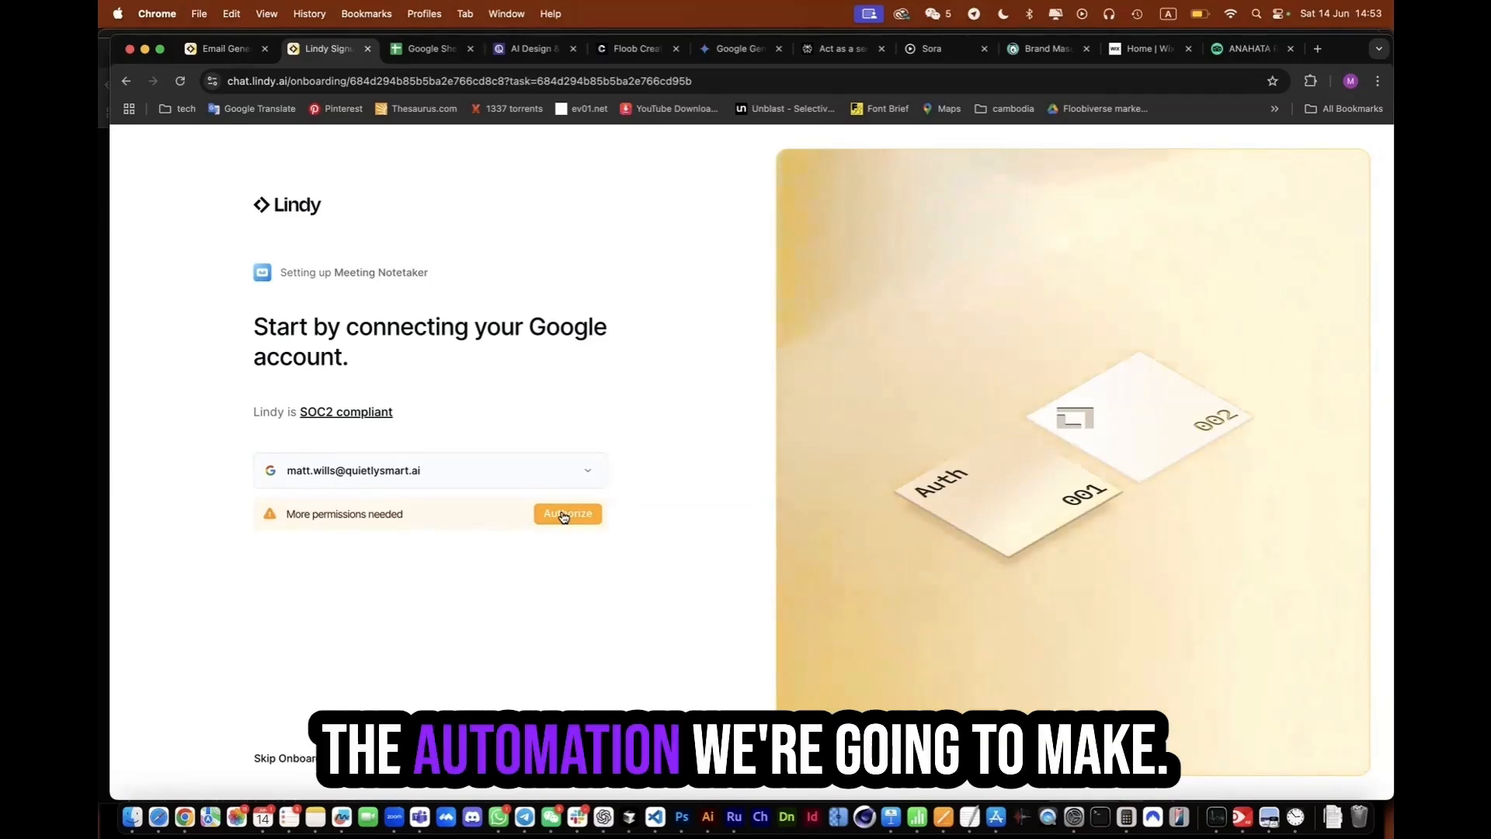
Authorize Lindy with the quietlysmart.ai Google account and grant it all the requested email and calendar permissions
click(564, 515)
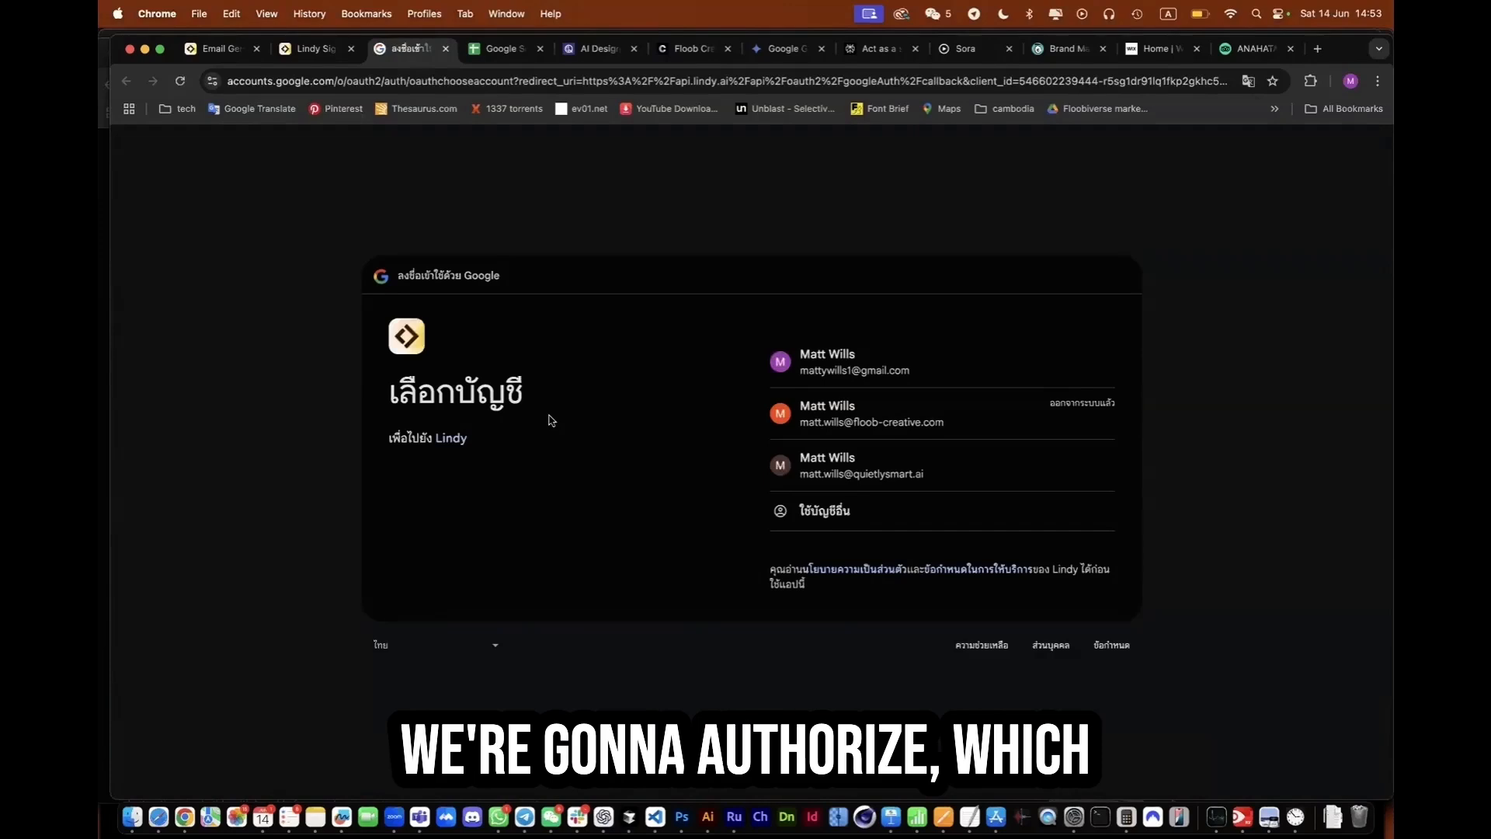
click(878, 467)
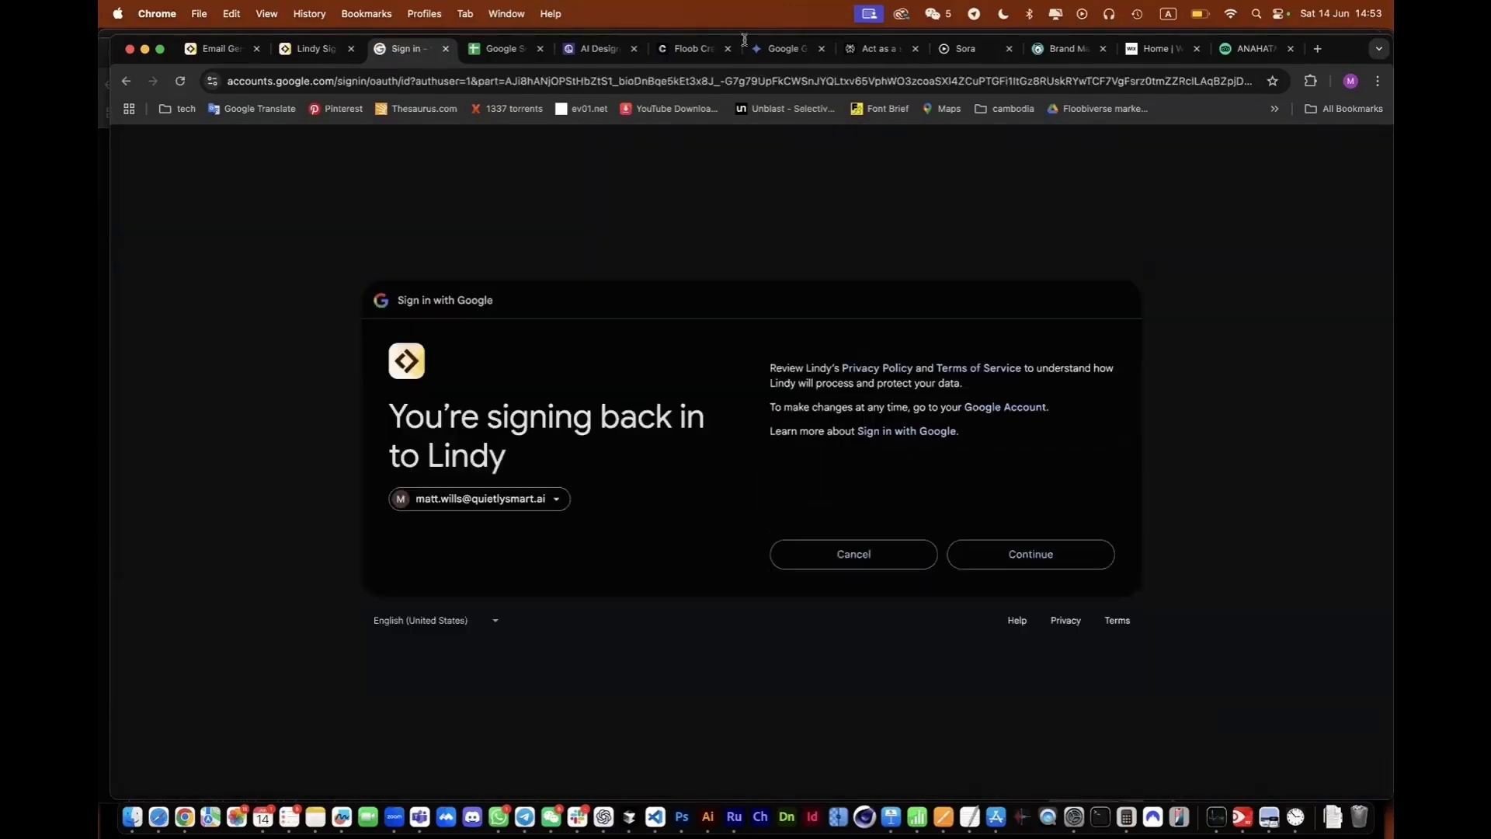
click(1014, 555)
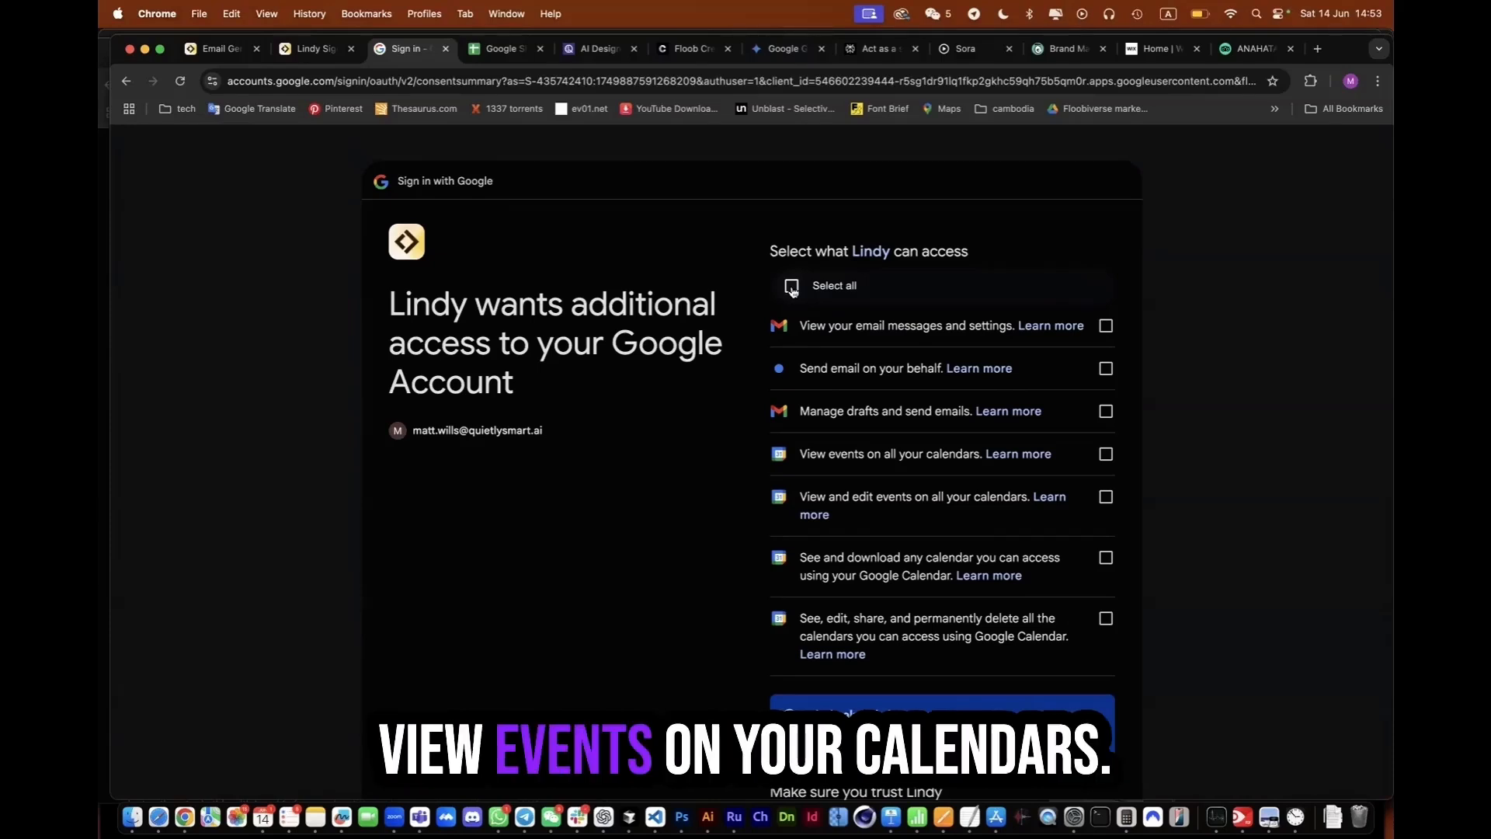
click(791, 287)
scroll(792, 290, down, 4)
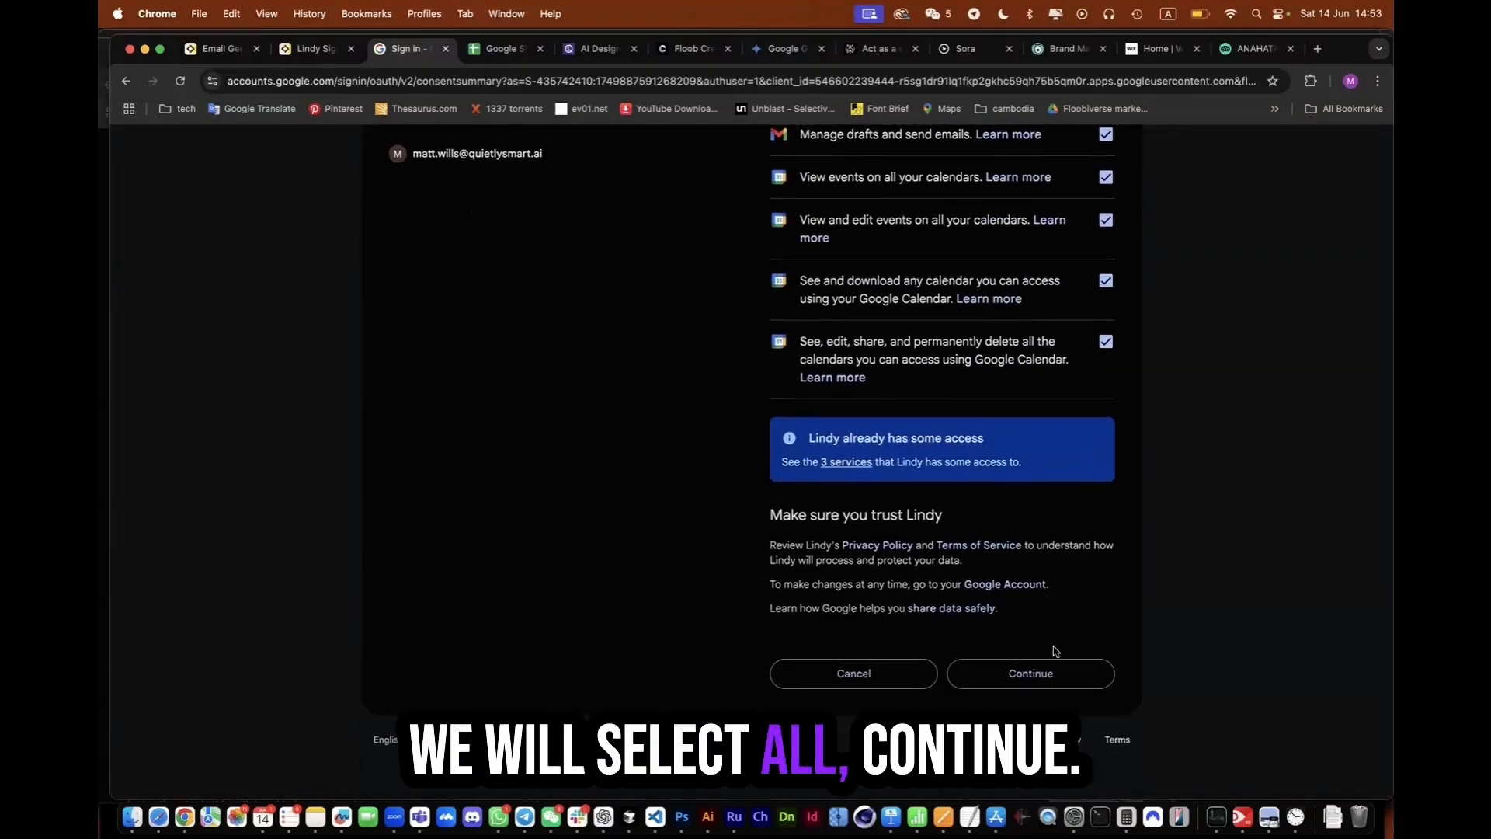
click(1046, 674)
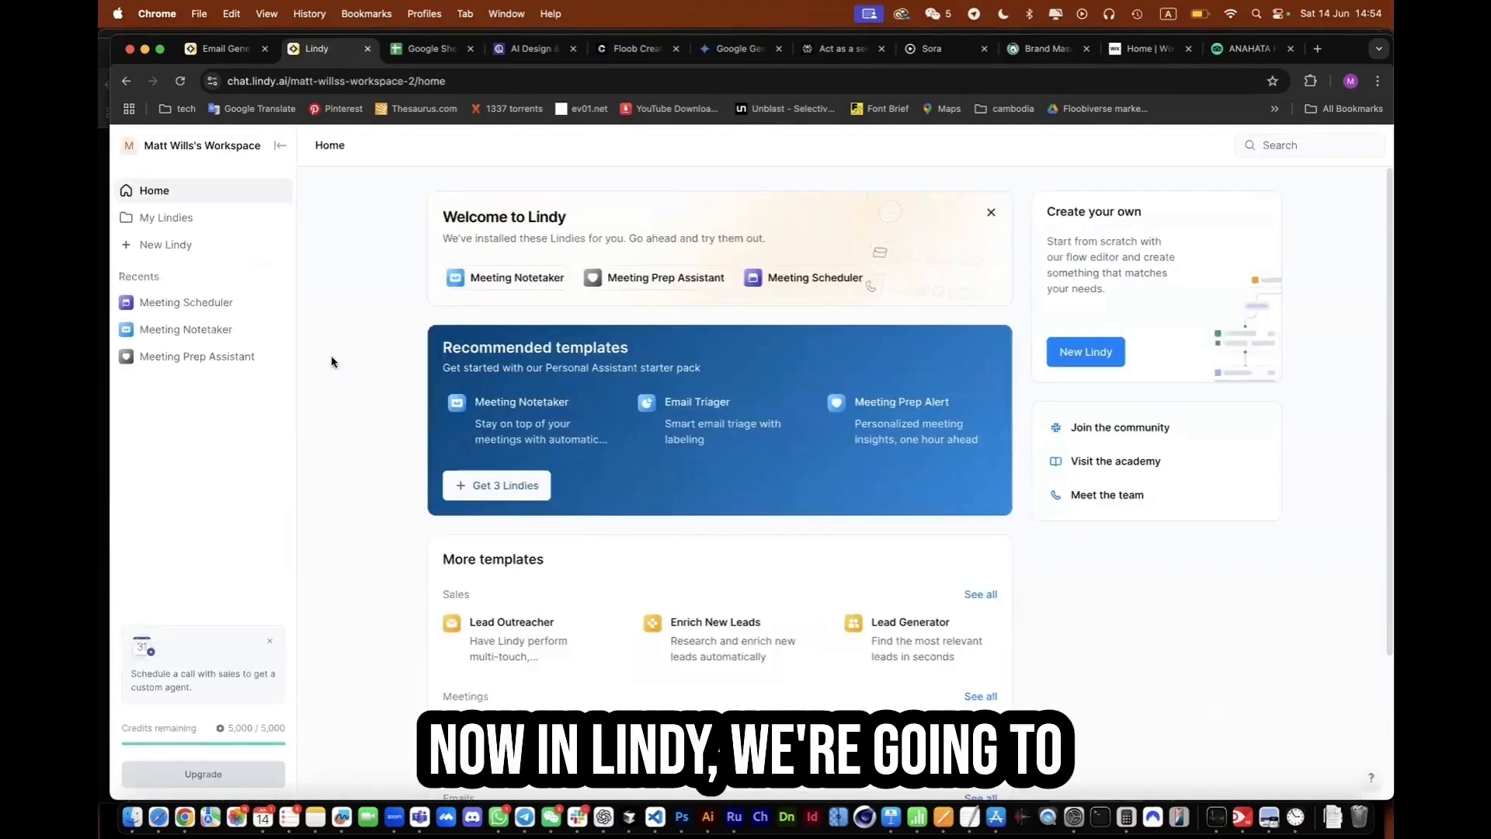
Create a new Lindy from scratch and give it the "Message Received" trigger from Chat with this Lindy
click(183, 245)
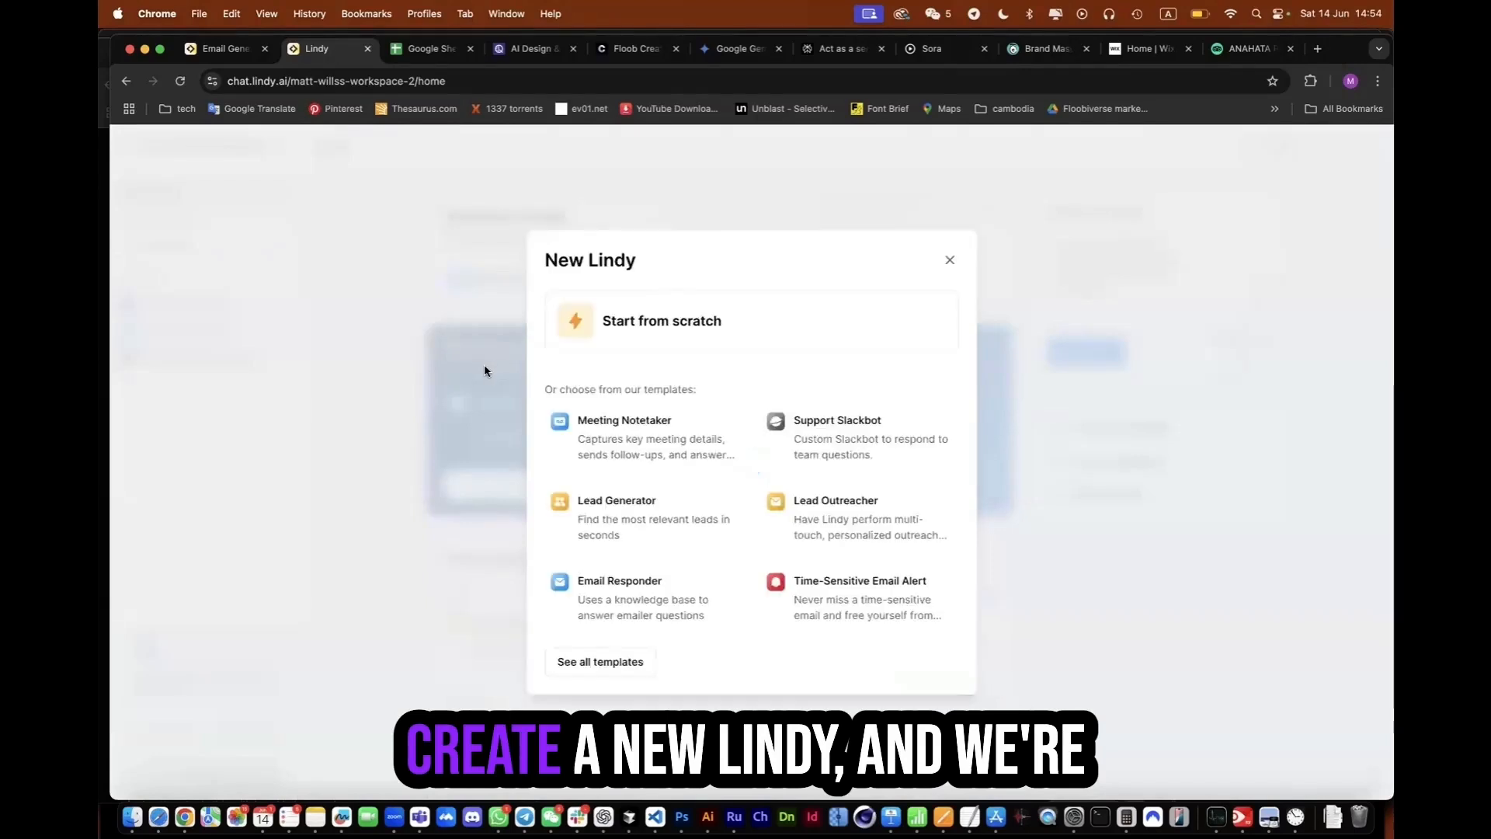
click(719, 327)
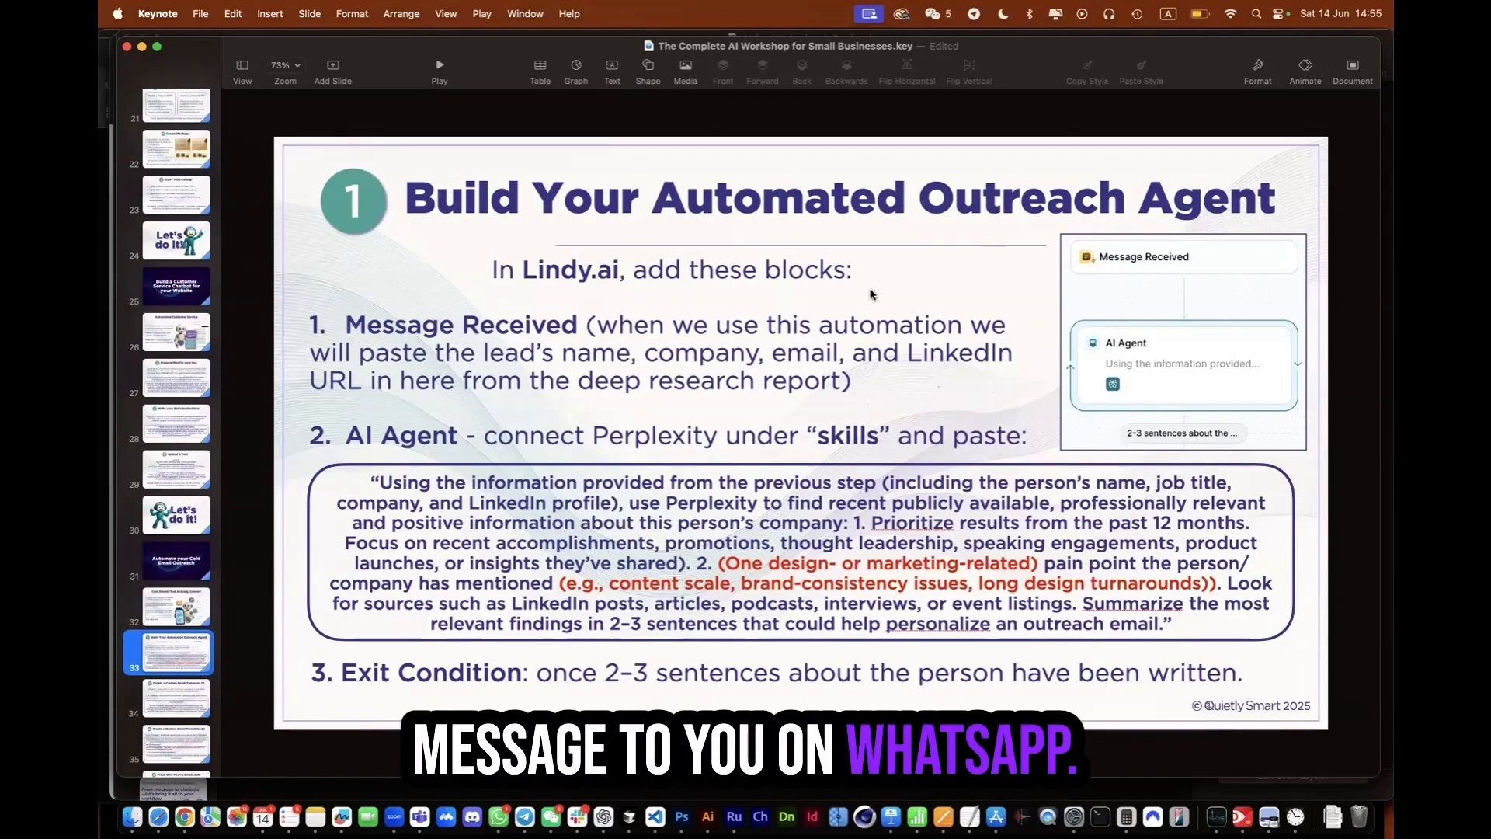
click(792, 346)
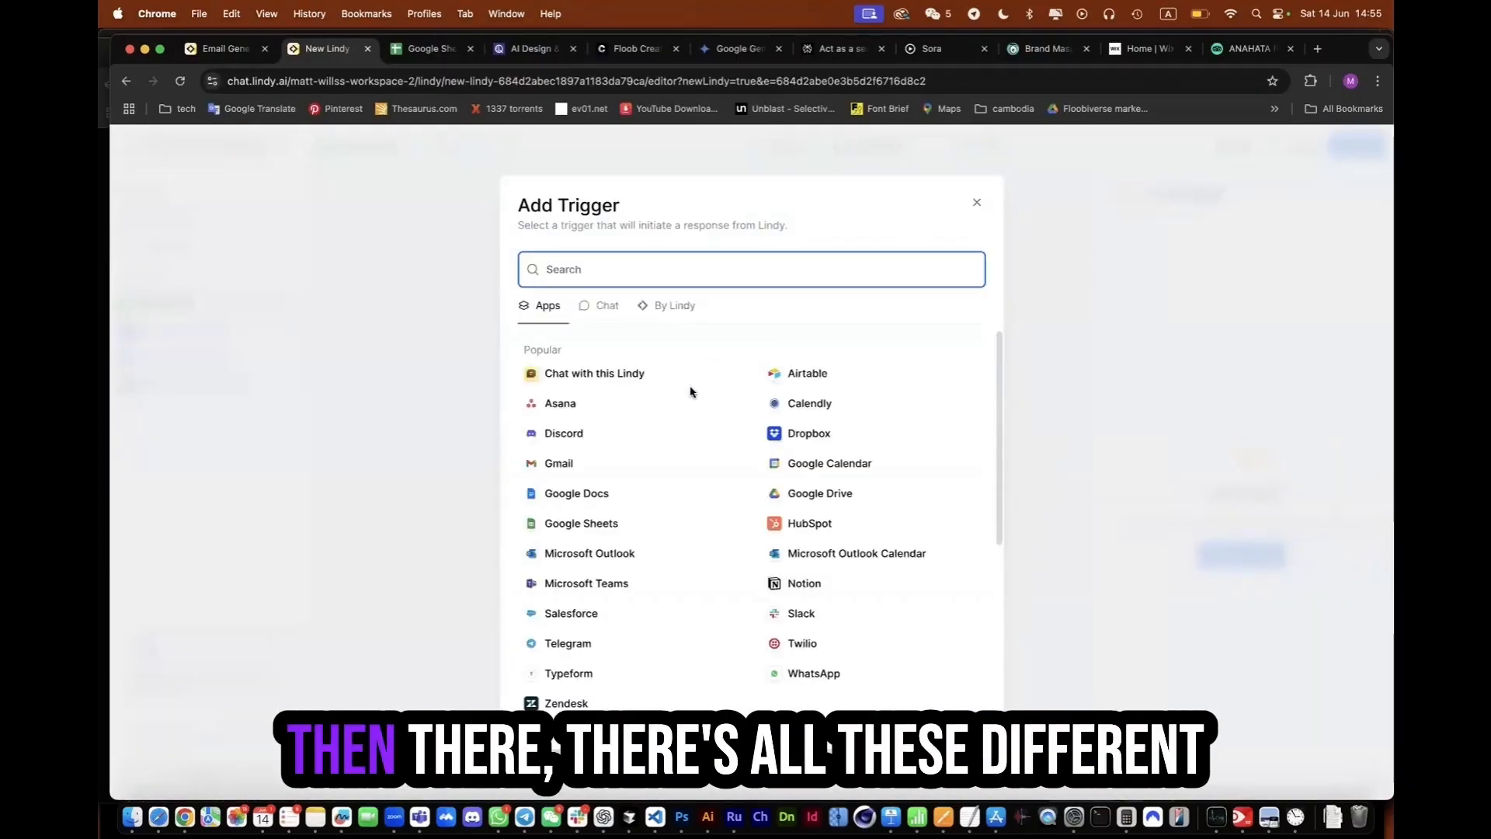
scroll(690, 391, down, 2)
scroll(691, 393, down, 5)
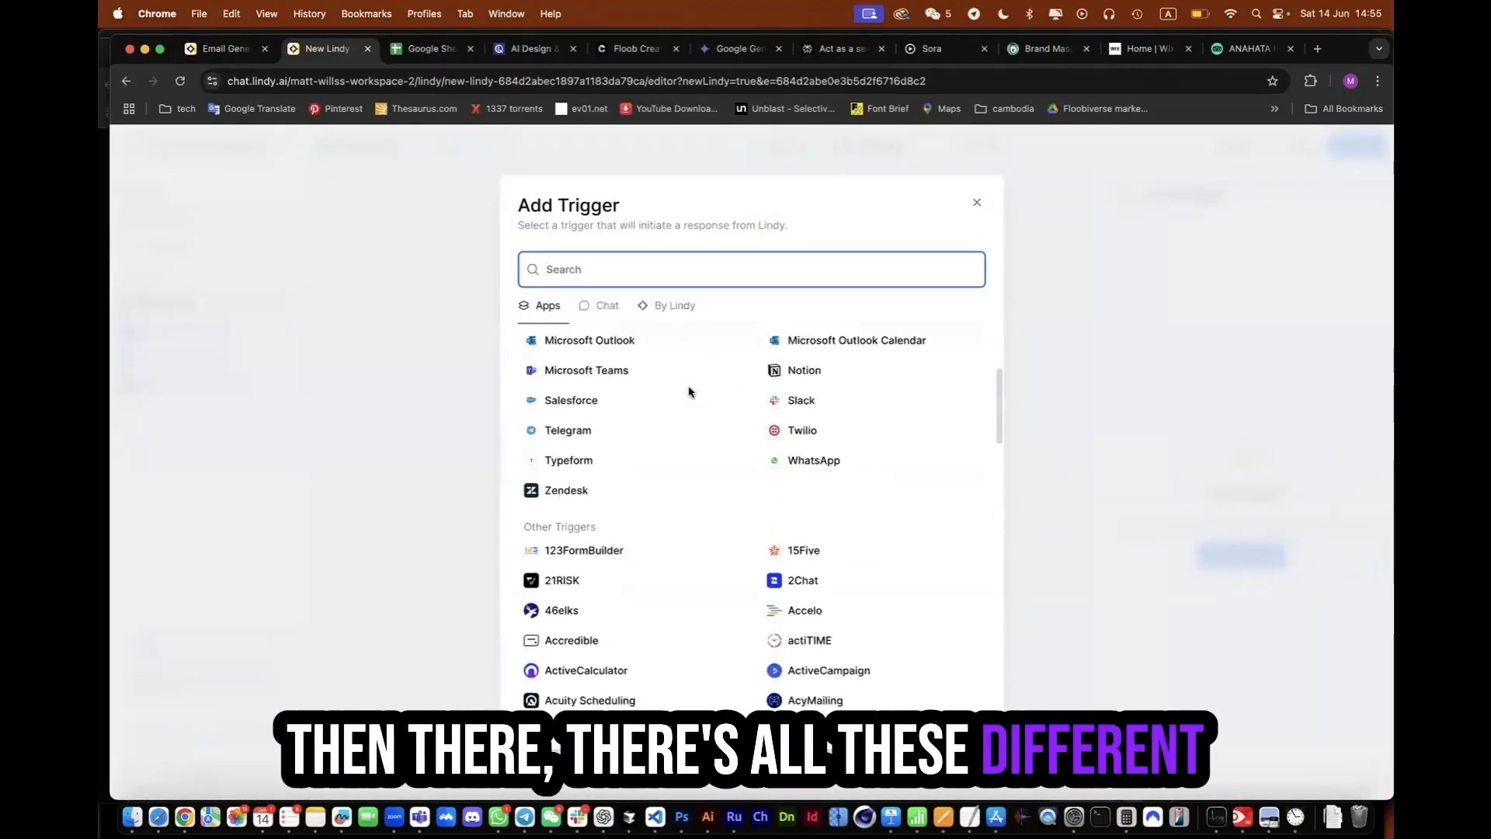
scroll(691, 392, down, 5)
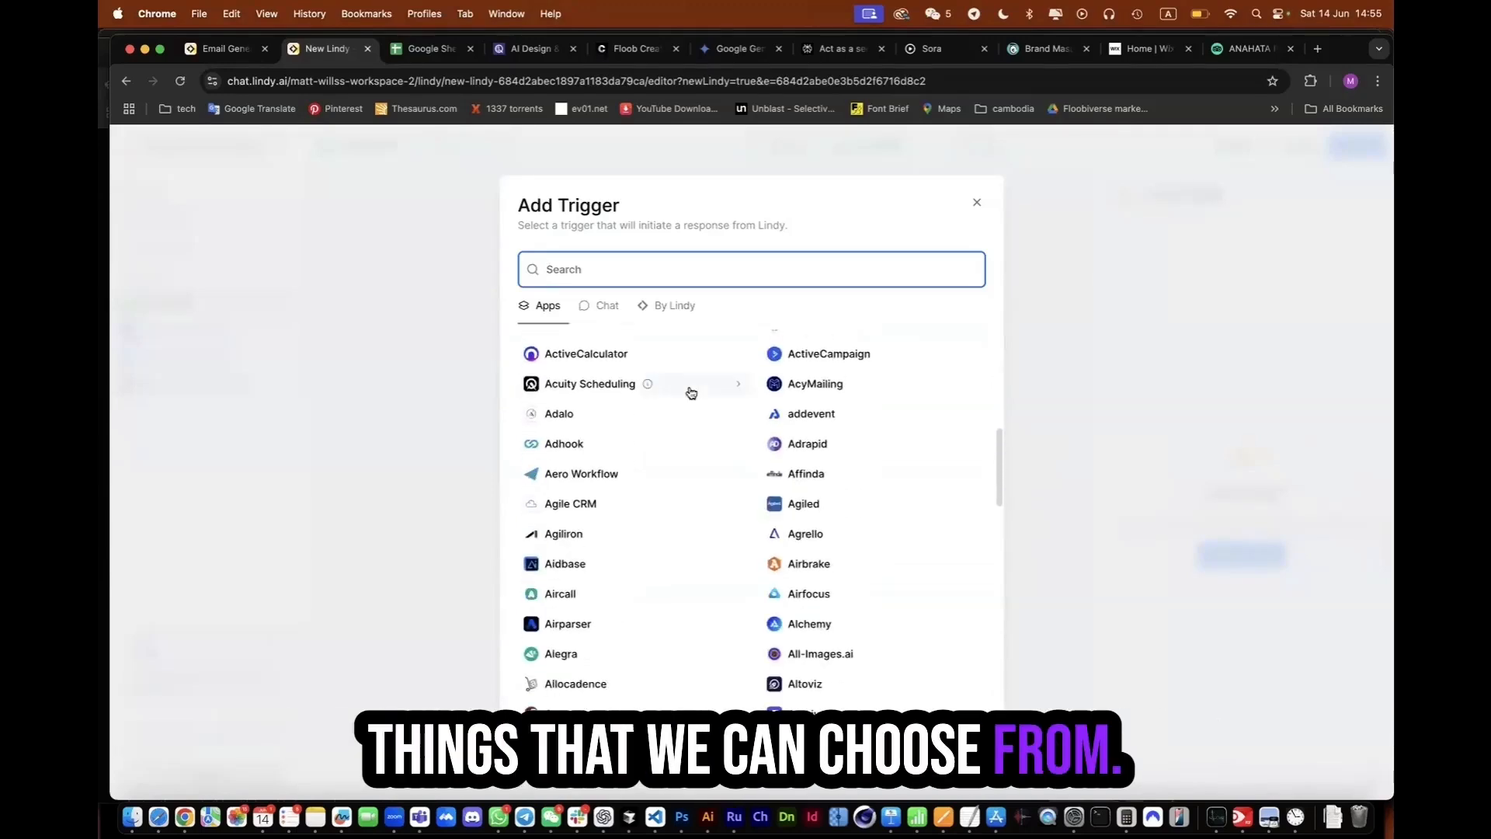
scroll(691, 392, down, 2)
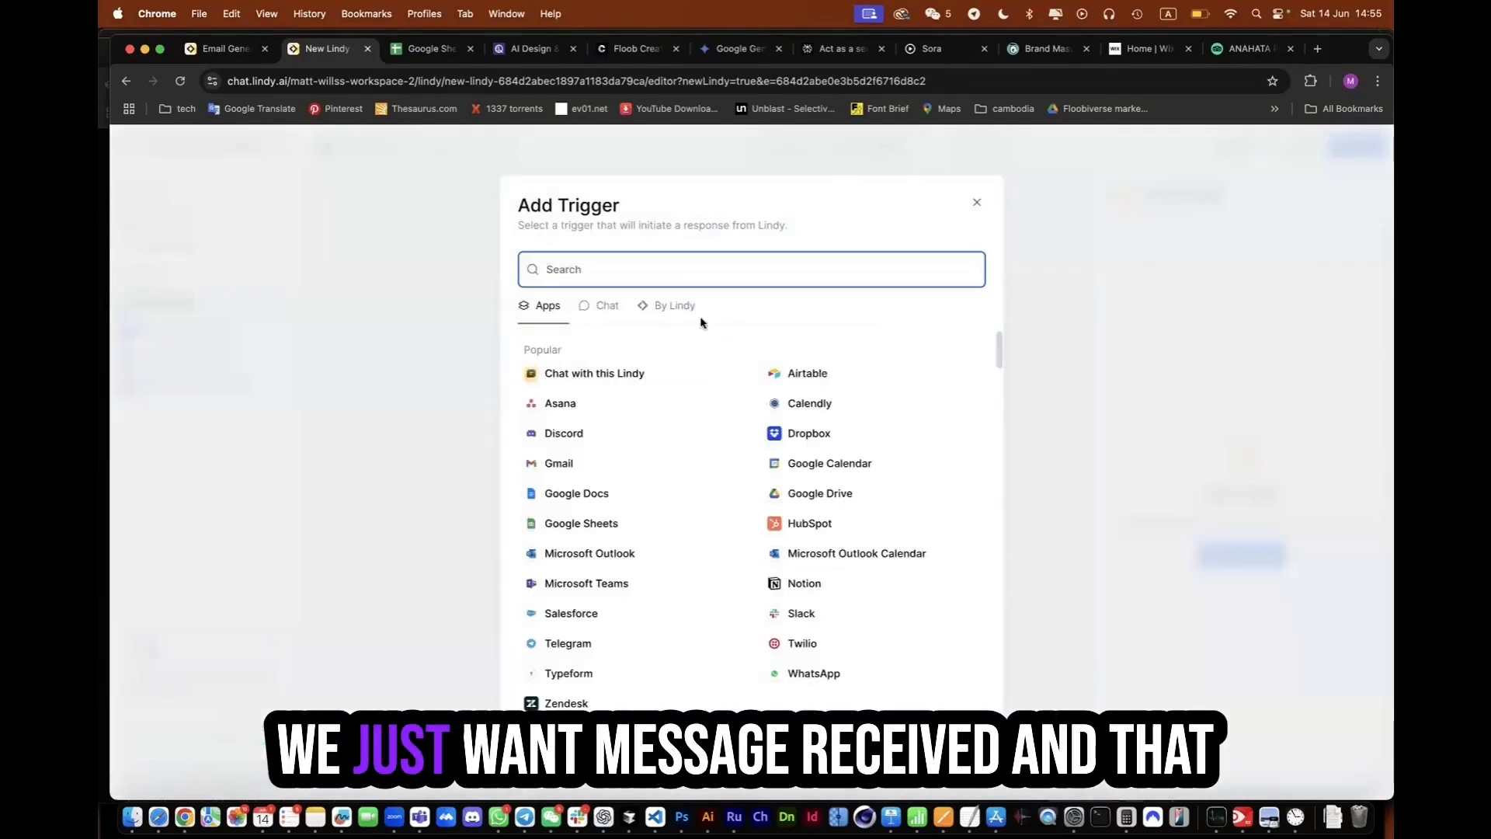
text(mess)
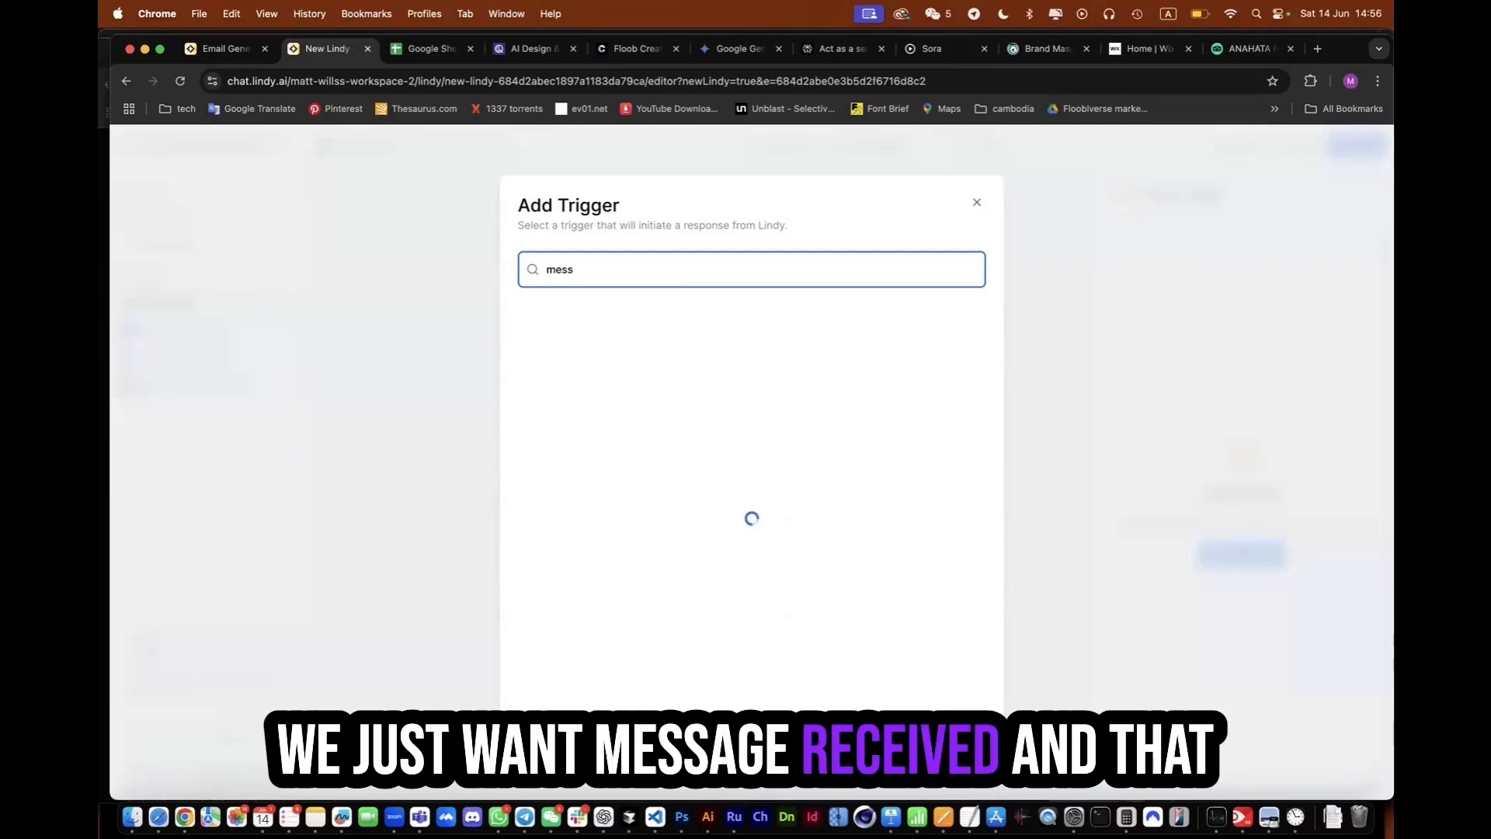
text(a)
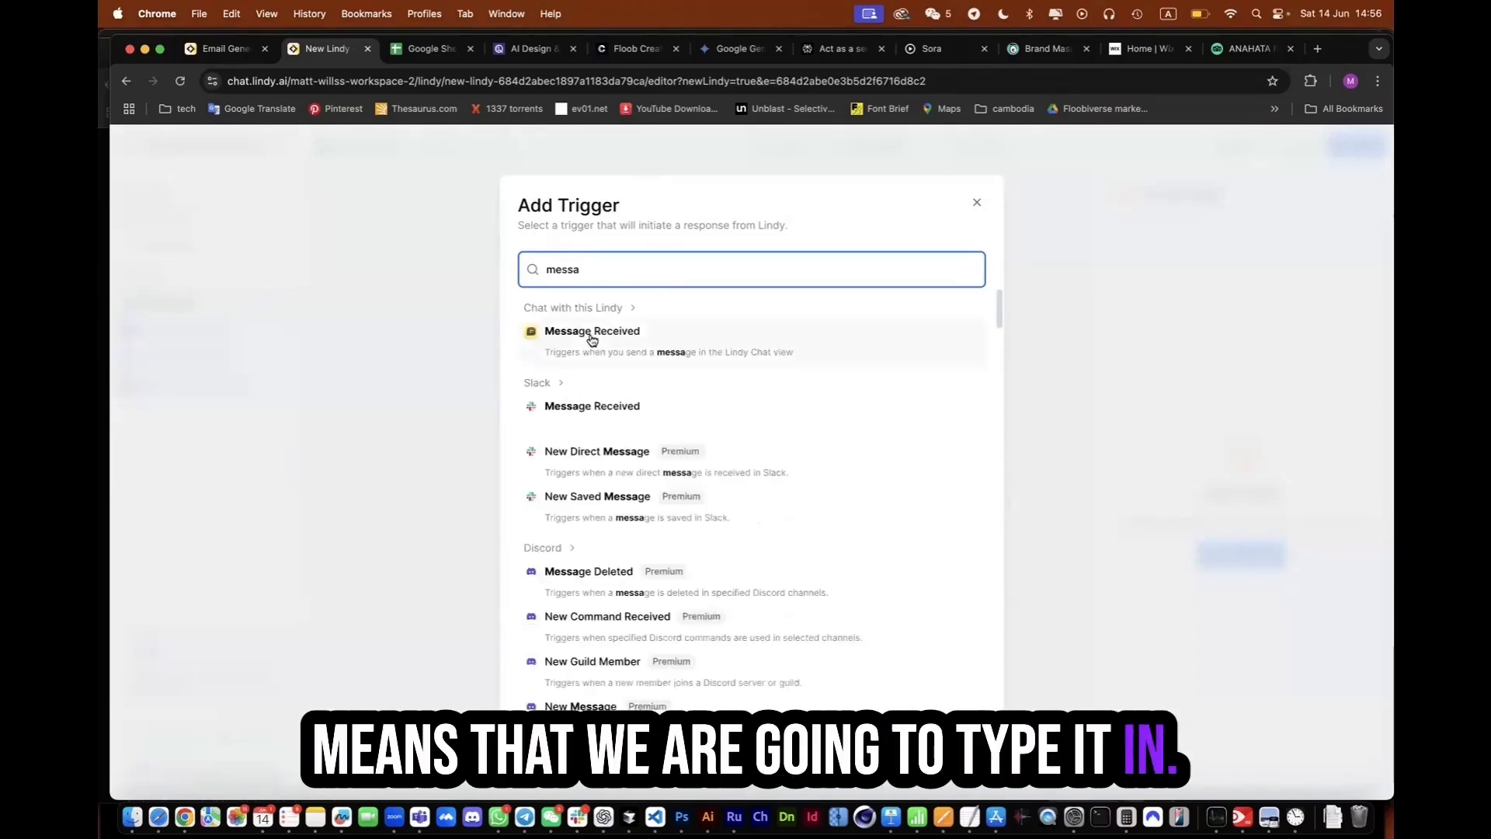
click(592, 339)
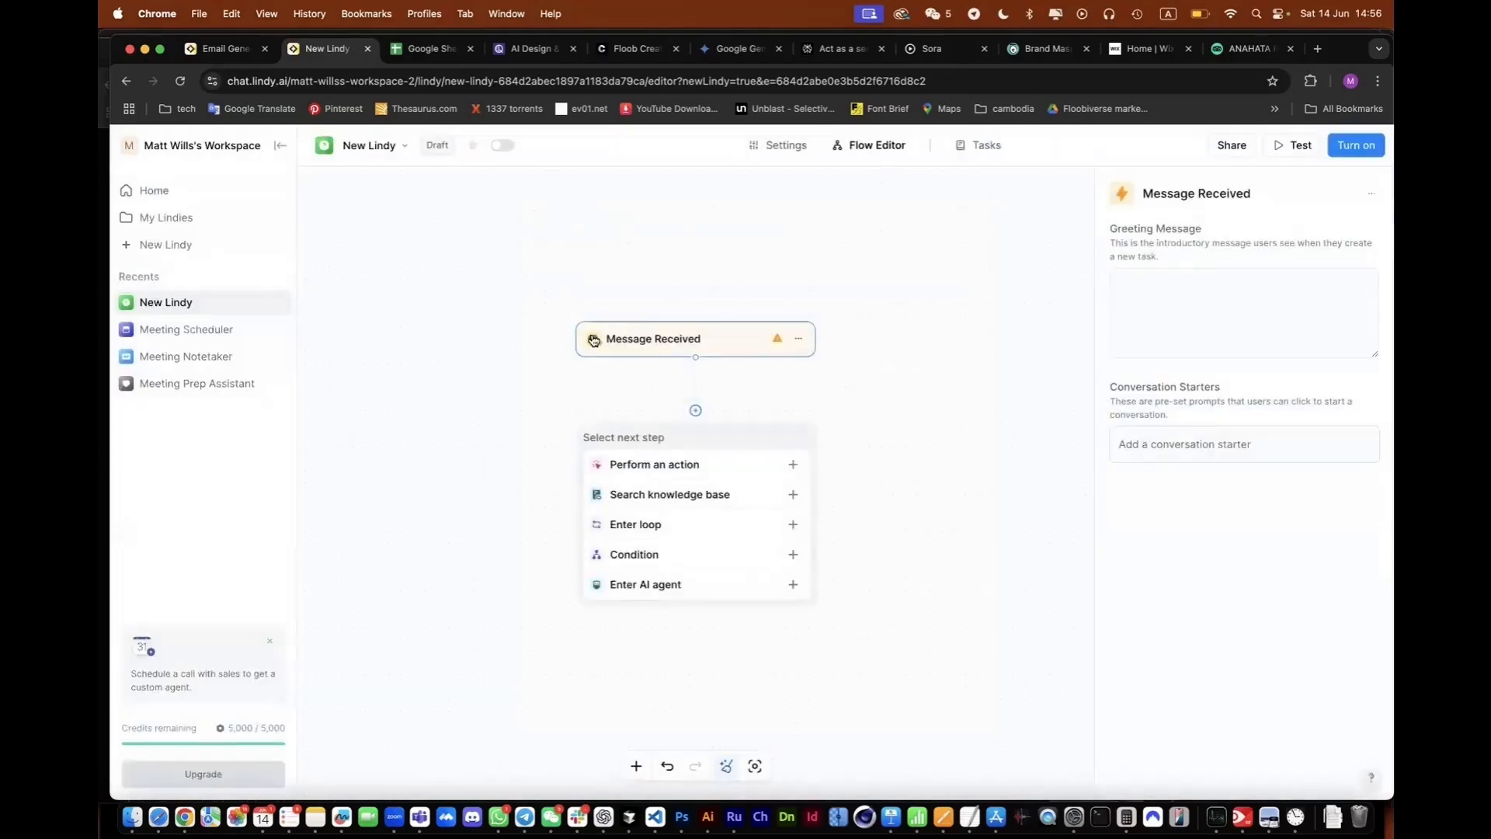
Switch to ChatGPT and open the "AI Lead Sourcing NZ" conversation at the end of its lead table
key(super+Tab)
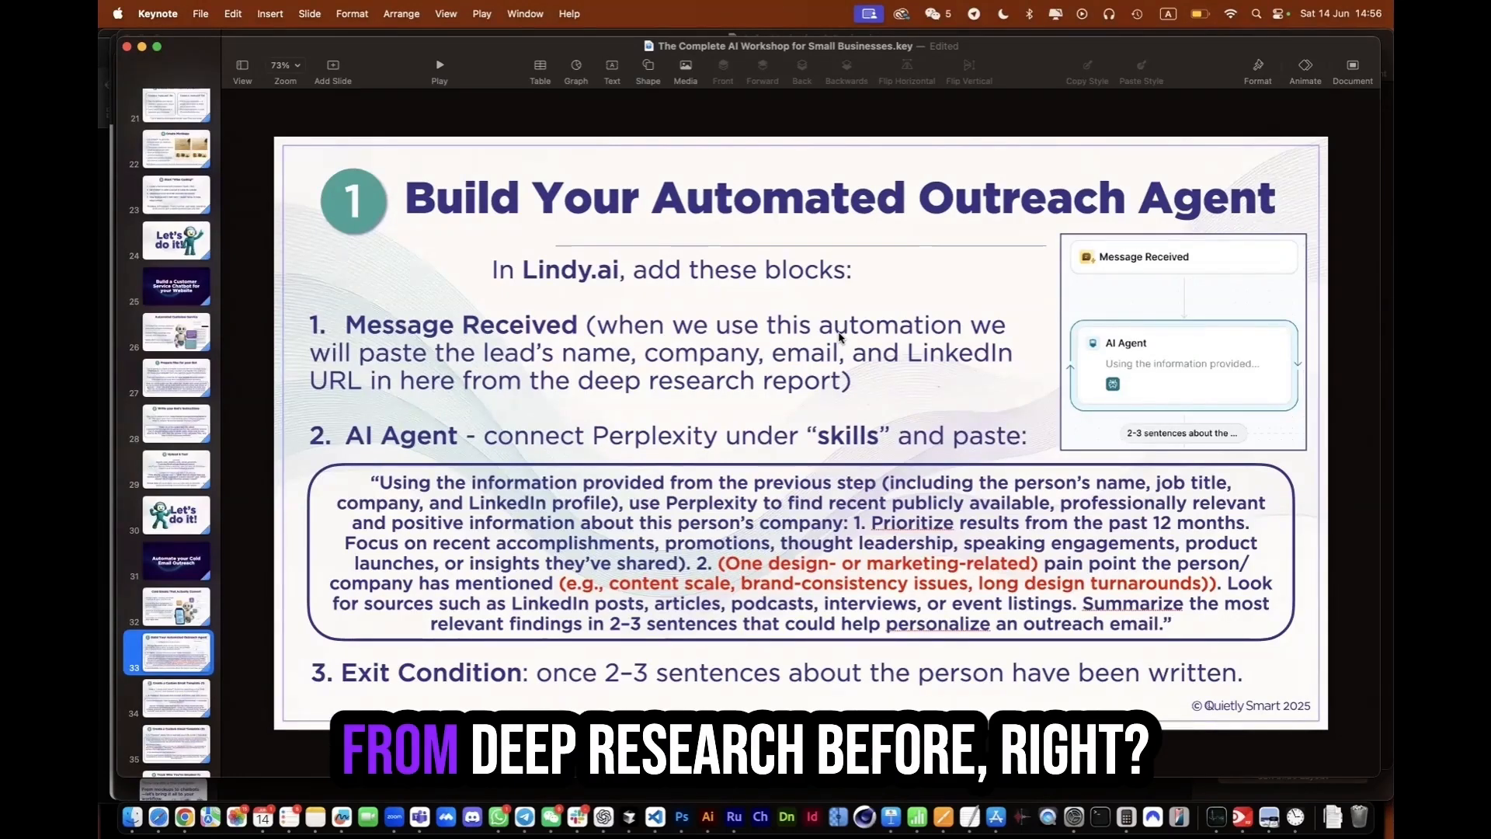
key(super+Tab)
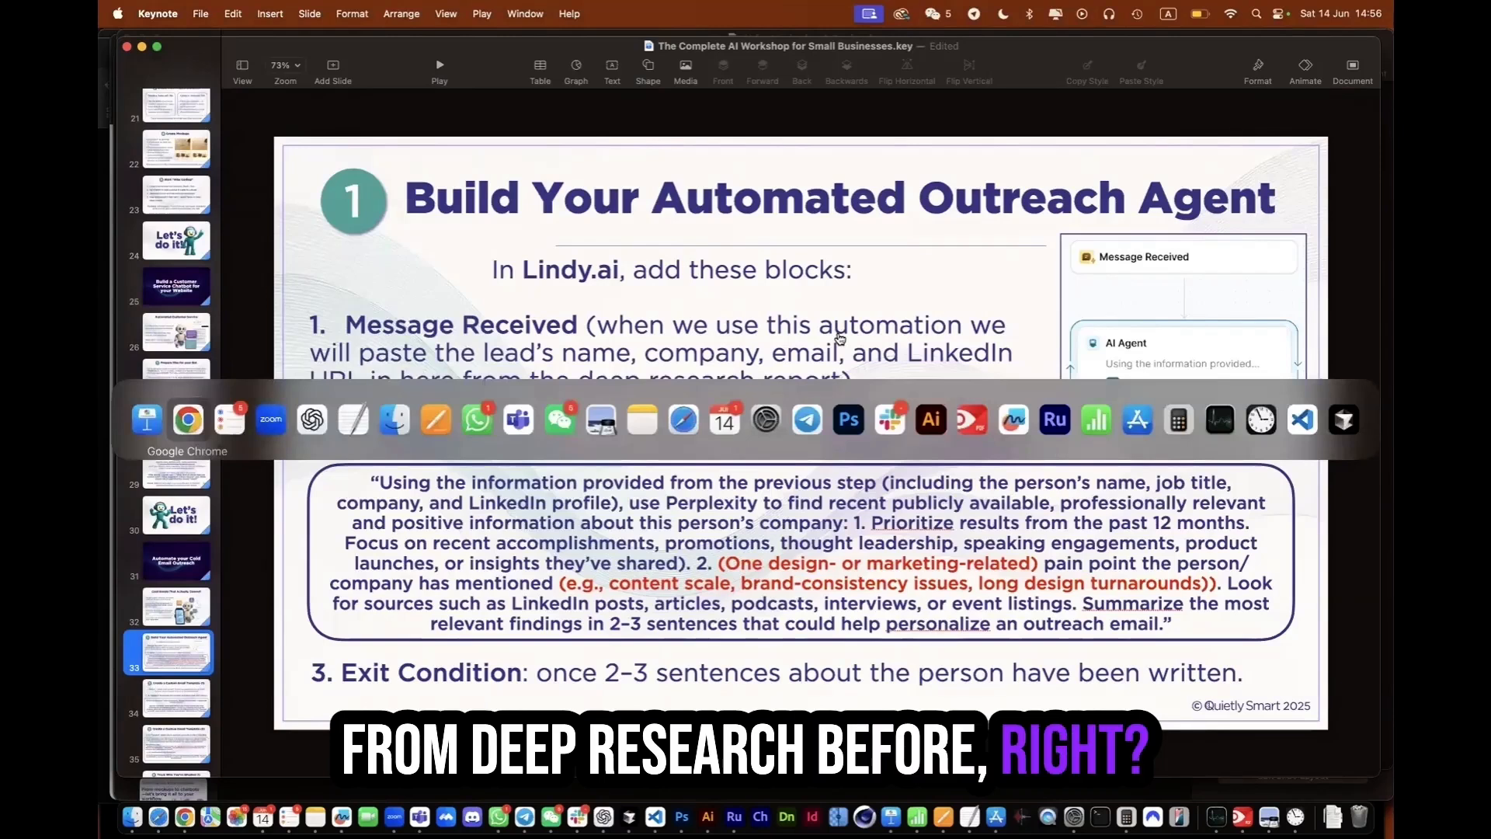
key(super+Tab)
key(super+Tab)
key(super+Tab)
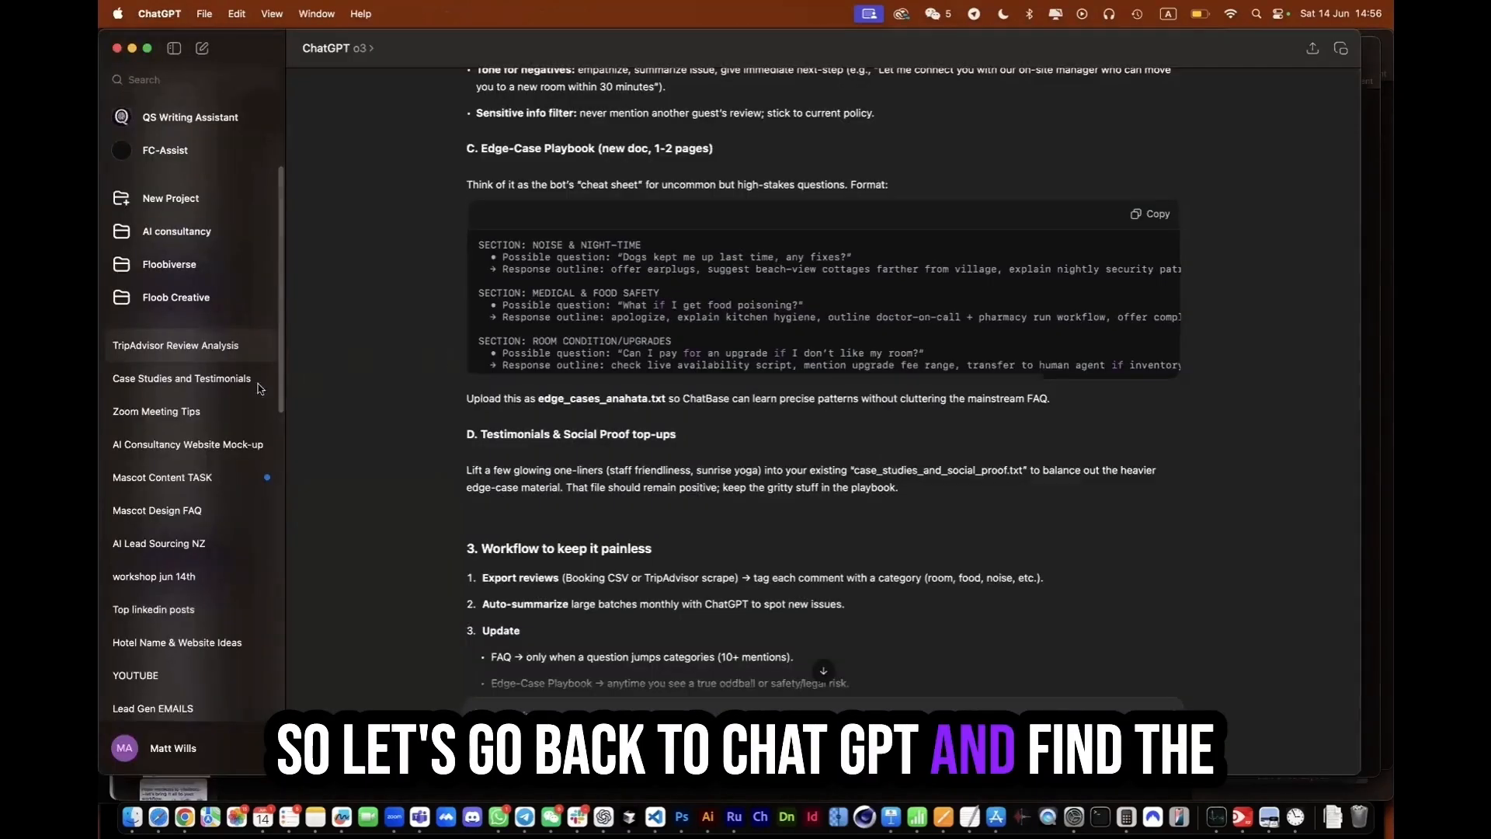
click(159, 543)
scroll(744, 337, up, 5)
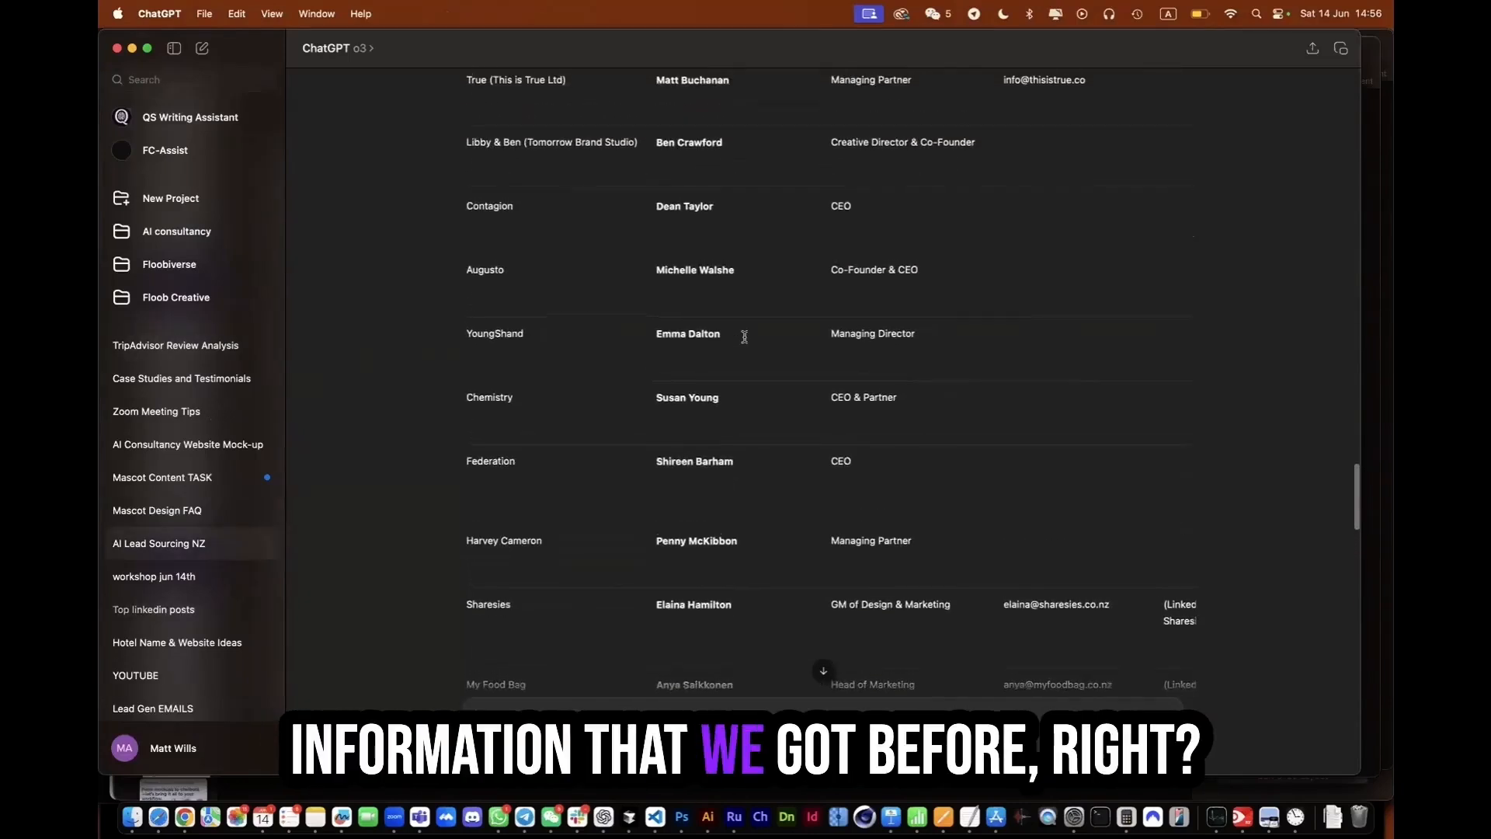
scroll(743, 336, down, 10)
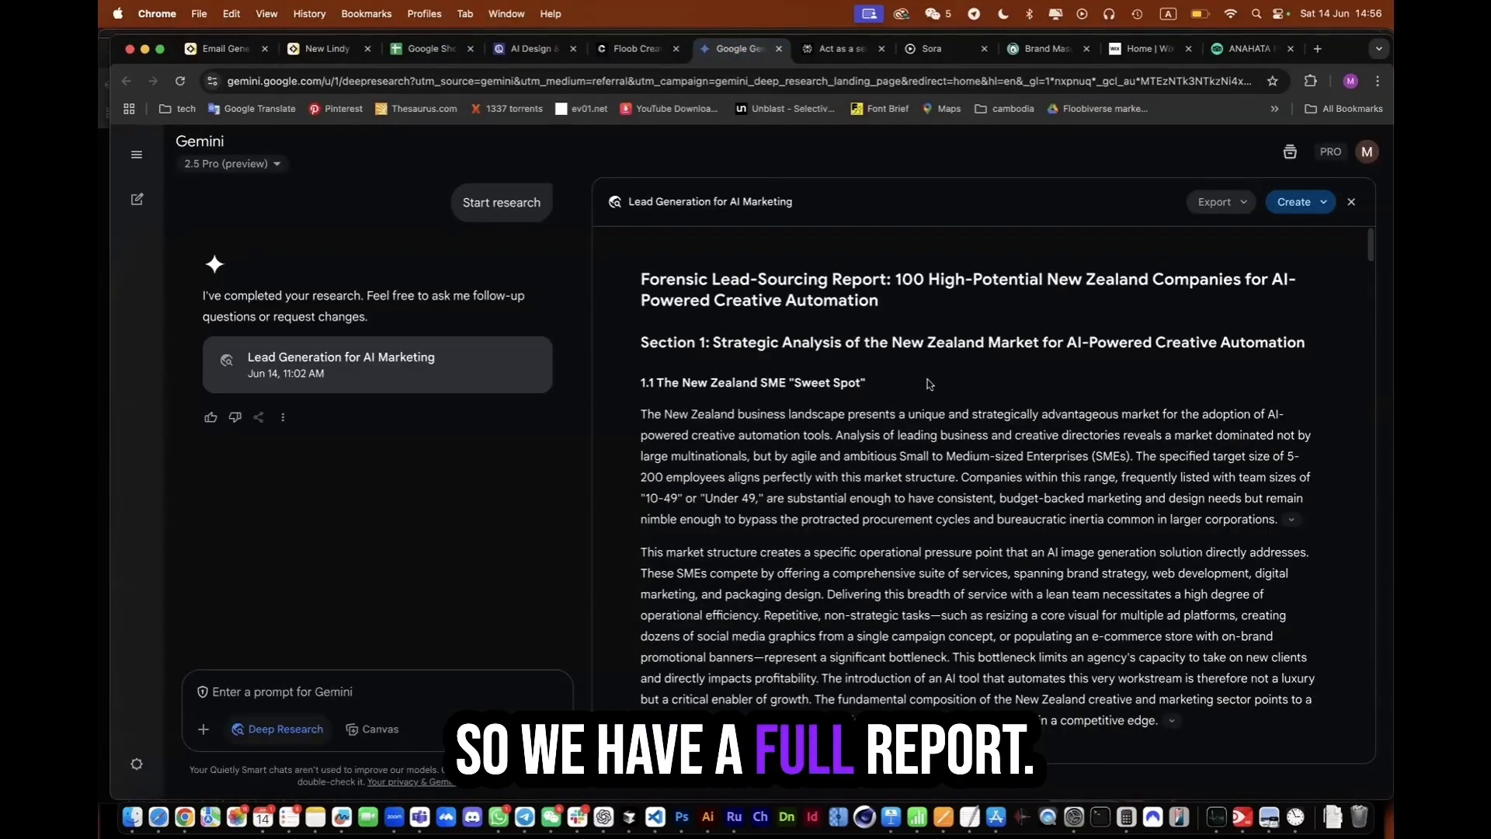
Switch to Gemini in Chrome, look through the leads in the "Lead Generation for AI Marketing" report and copy its contents
scroll(934, 372, down, 10)
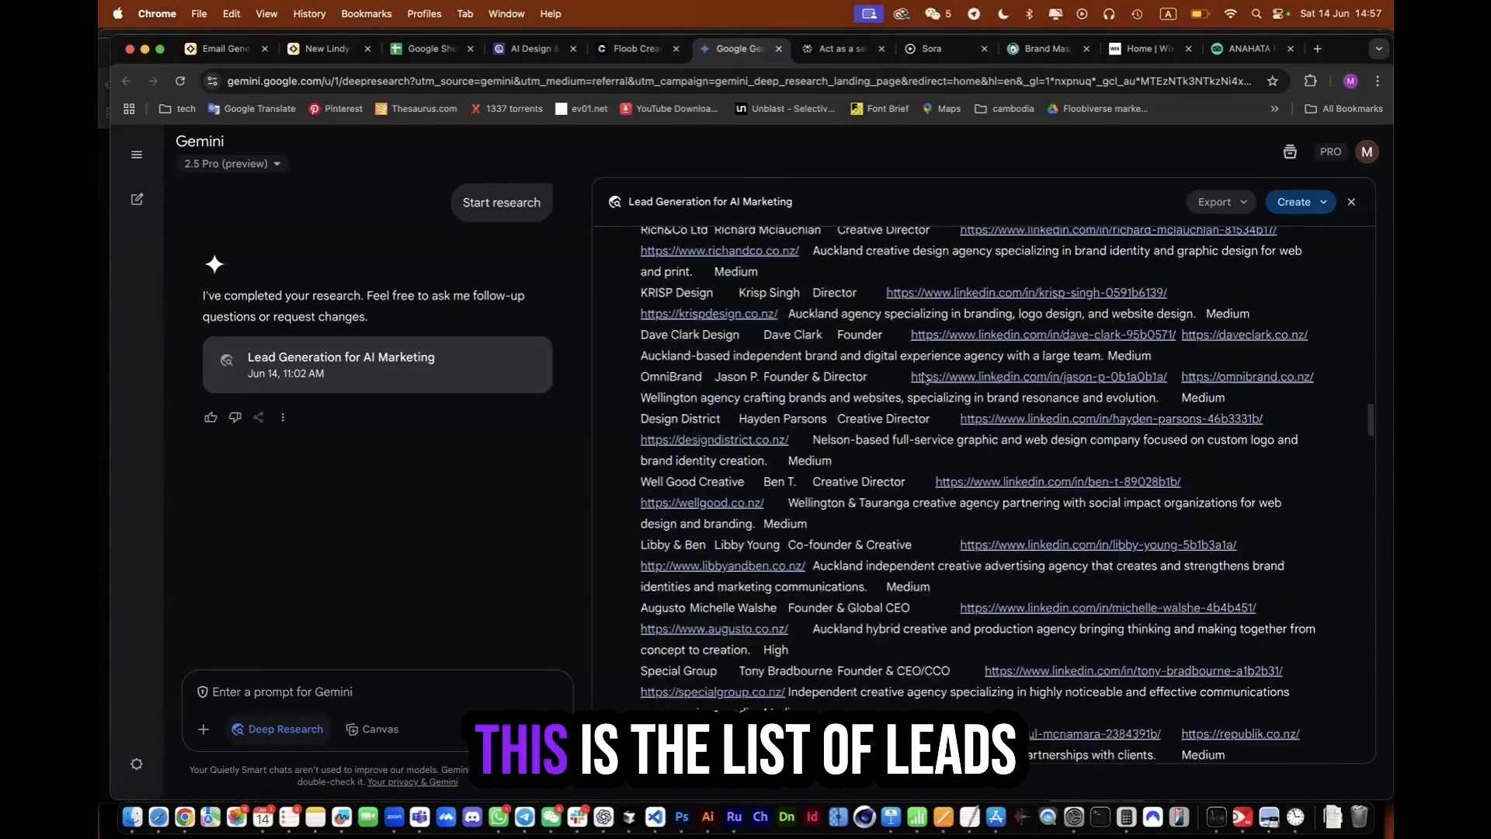
scroll(928, 372, down, 5)
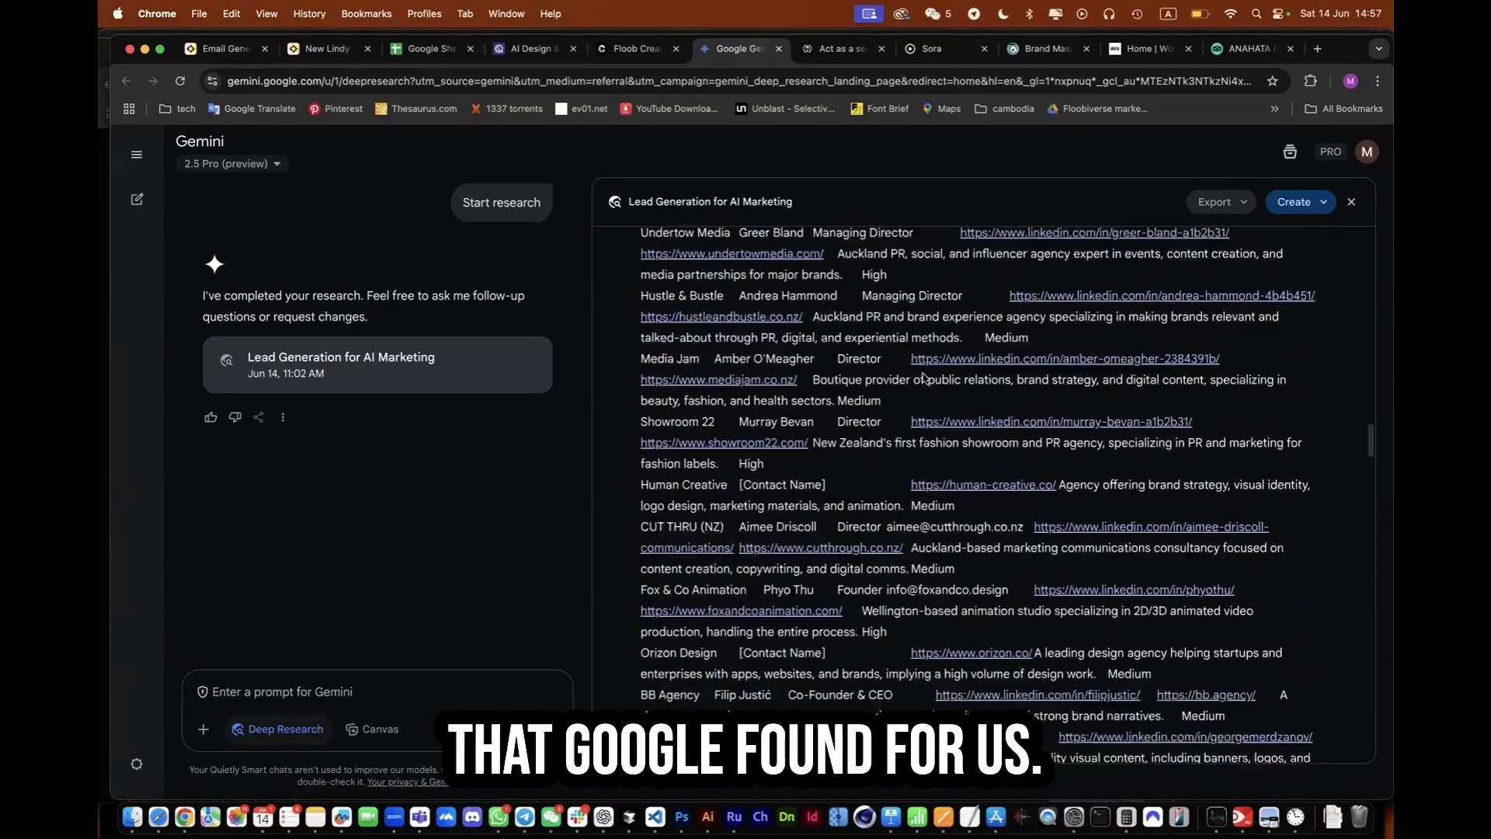
scroll(924, 379, down, 5)
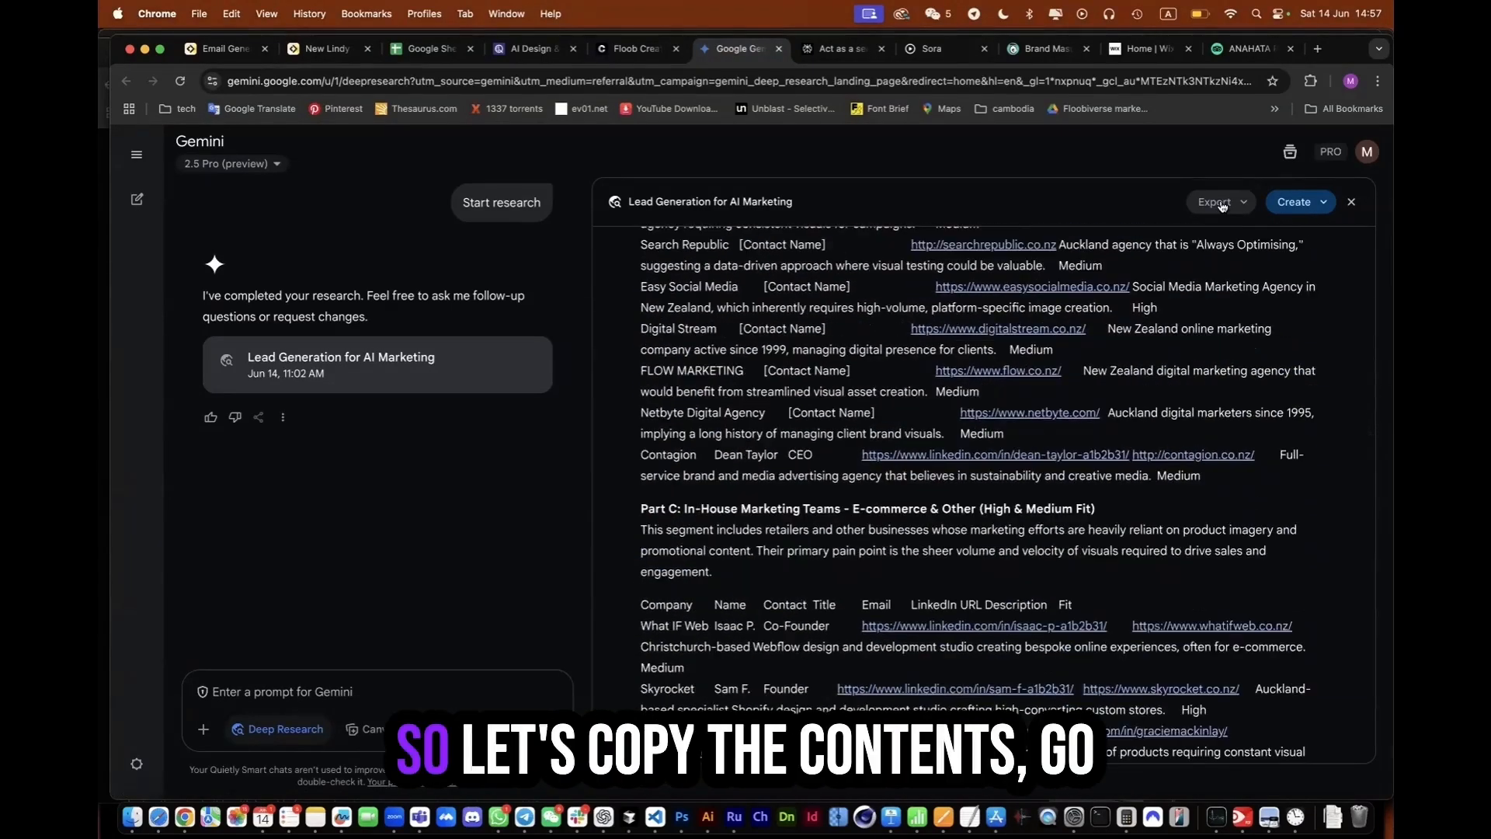
click(1230, 204)
click(1208, 274)
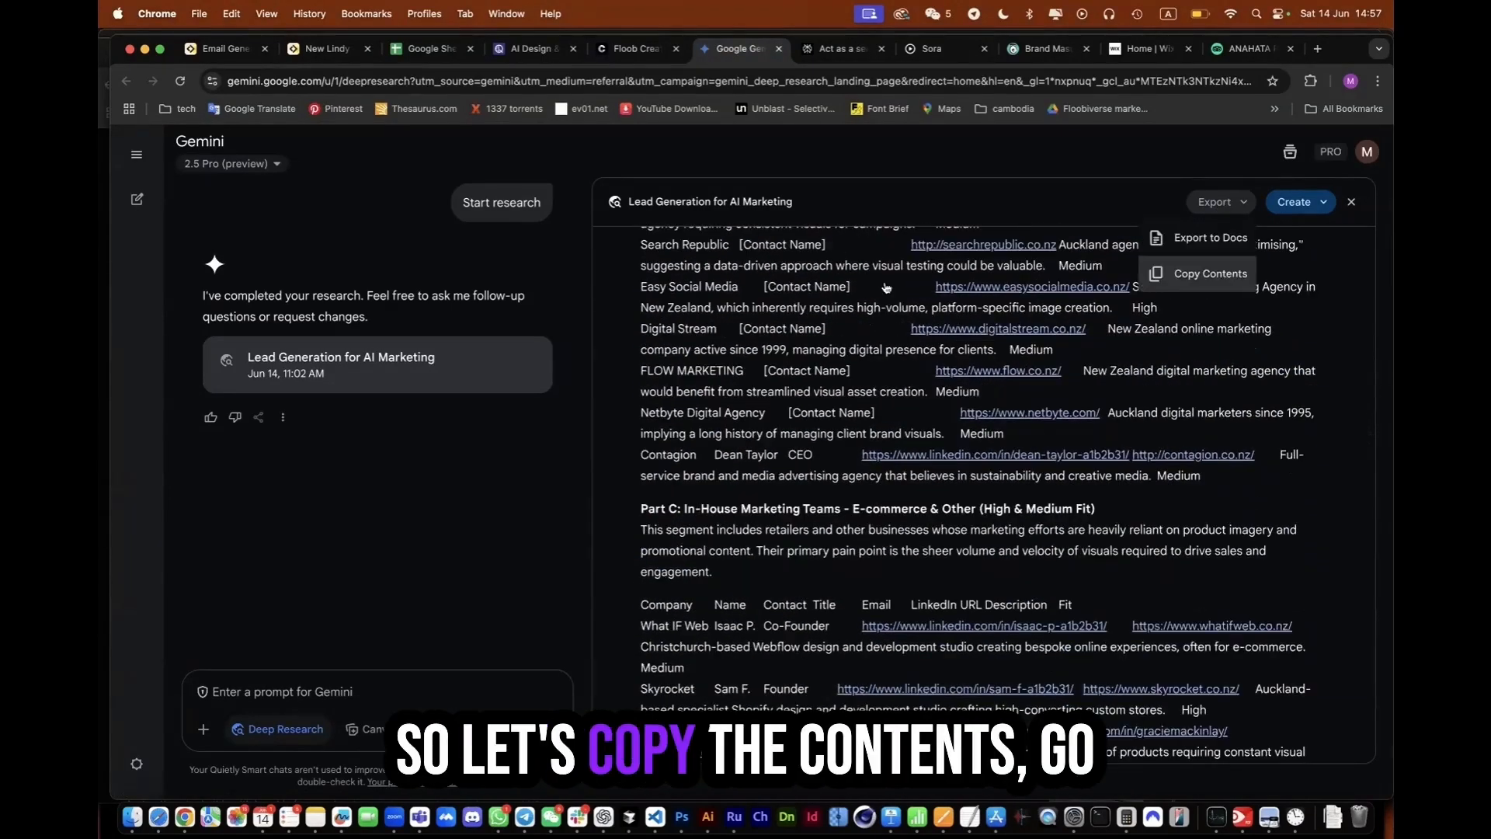
Switch to ChatGPT, paste the copied leads into the "AI Lead Sourcing NZ" prompt and start dictating an instruction below them
key(super+Tab)
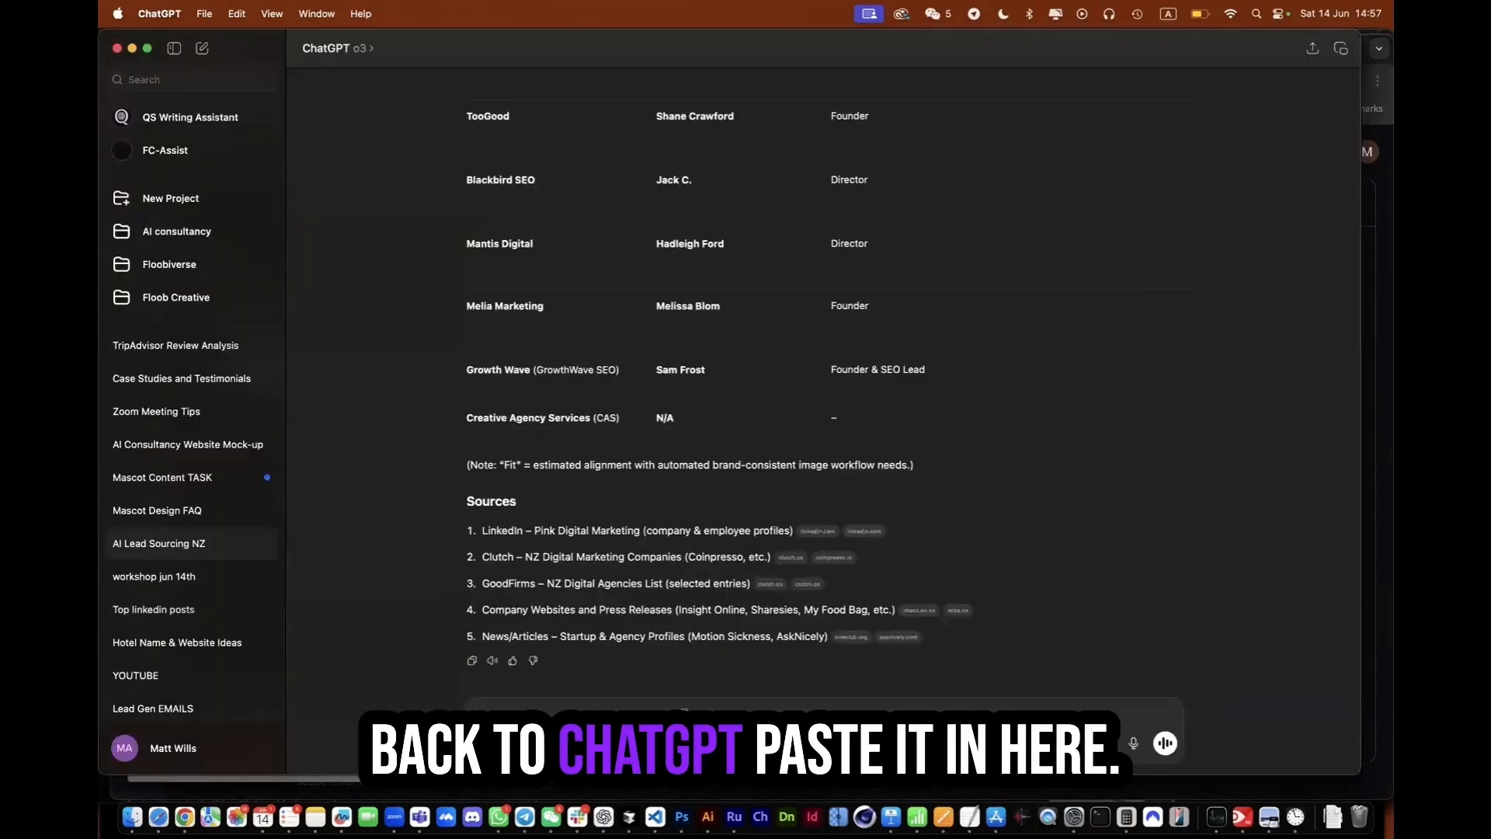
key(super+v)
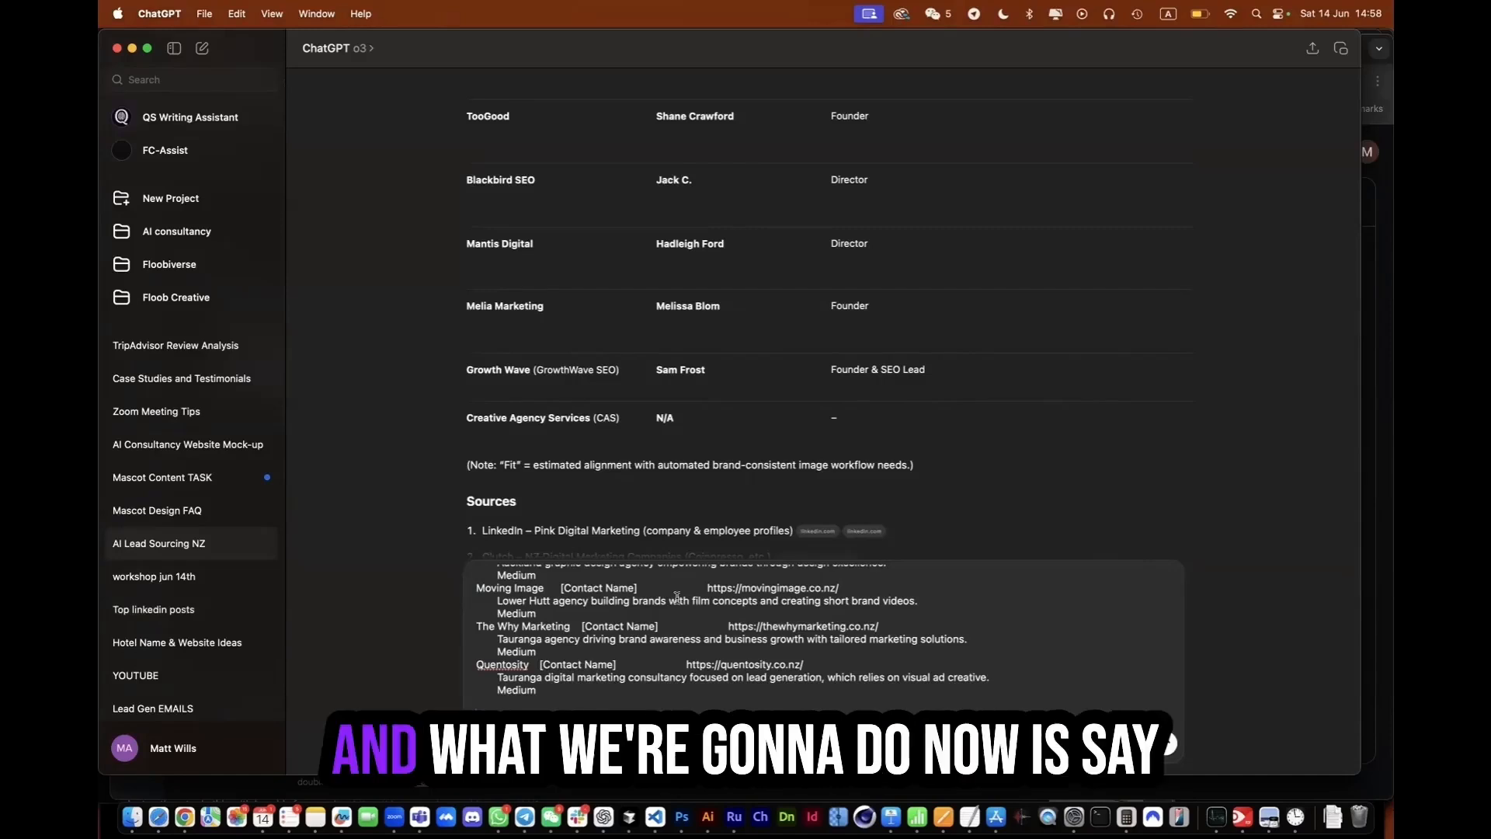
scroll(676, 596, down, 1)
scroll(823, 632, down, 1)
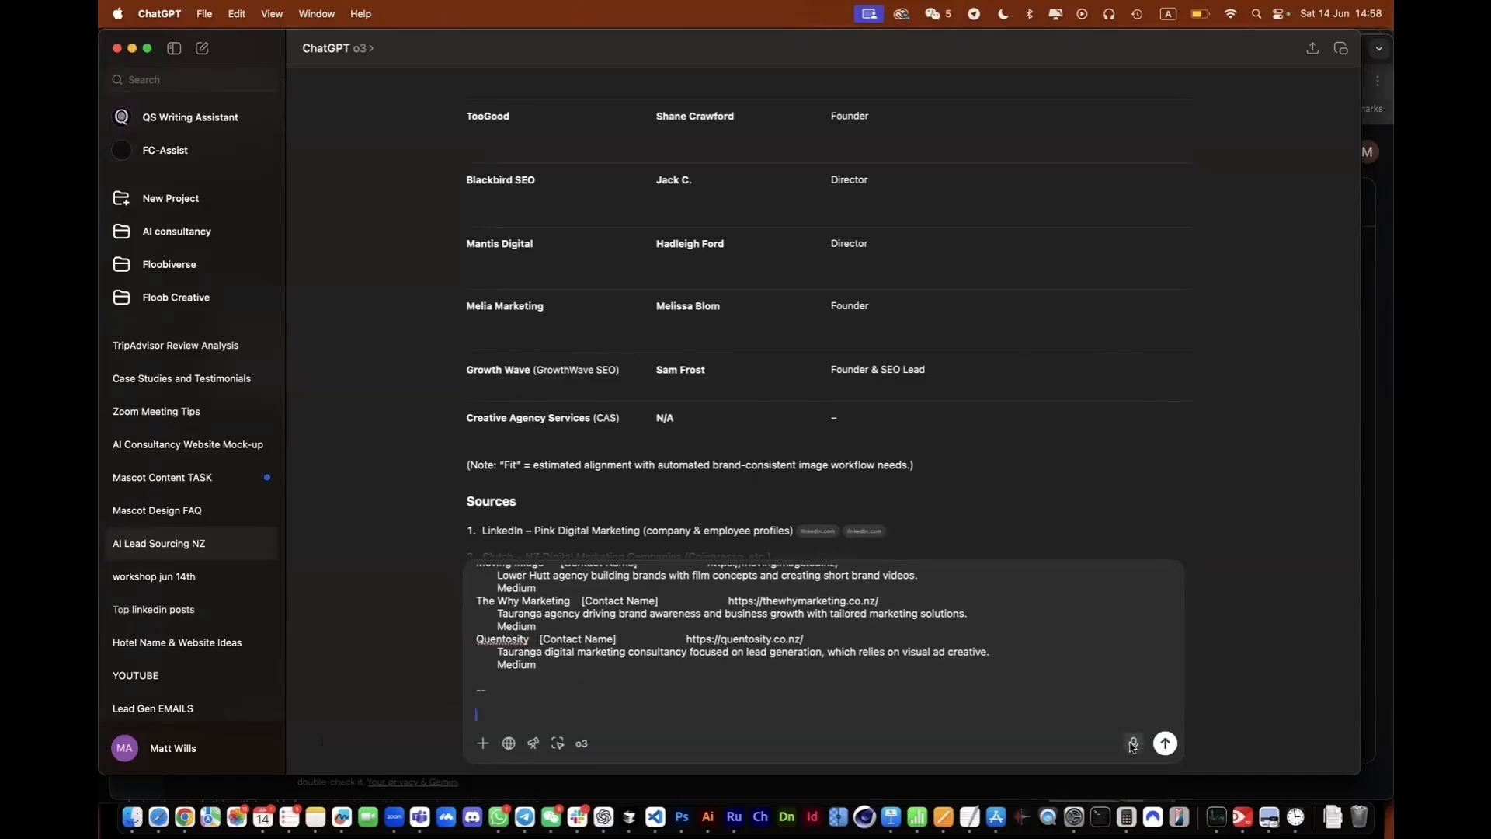
click(1133, 744)
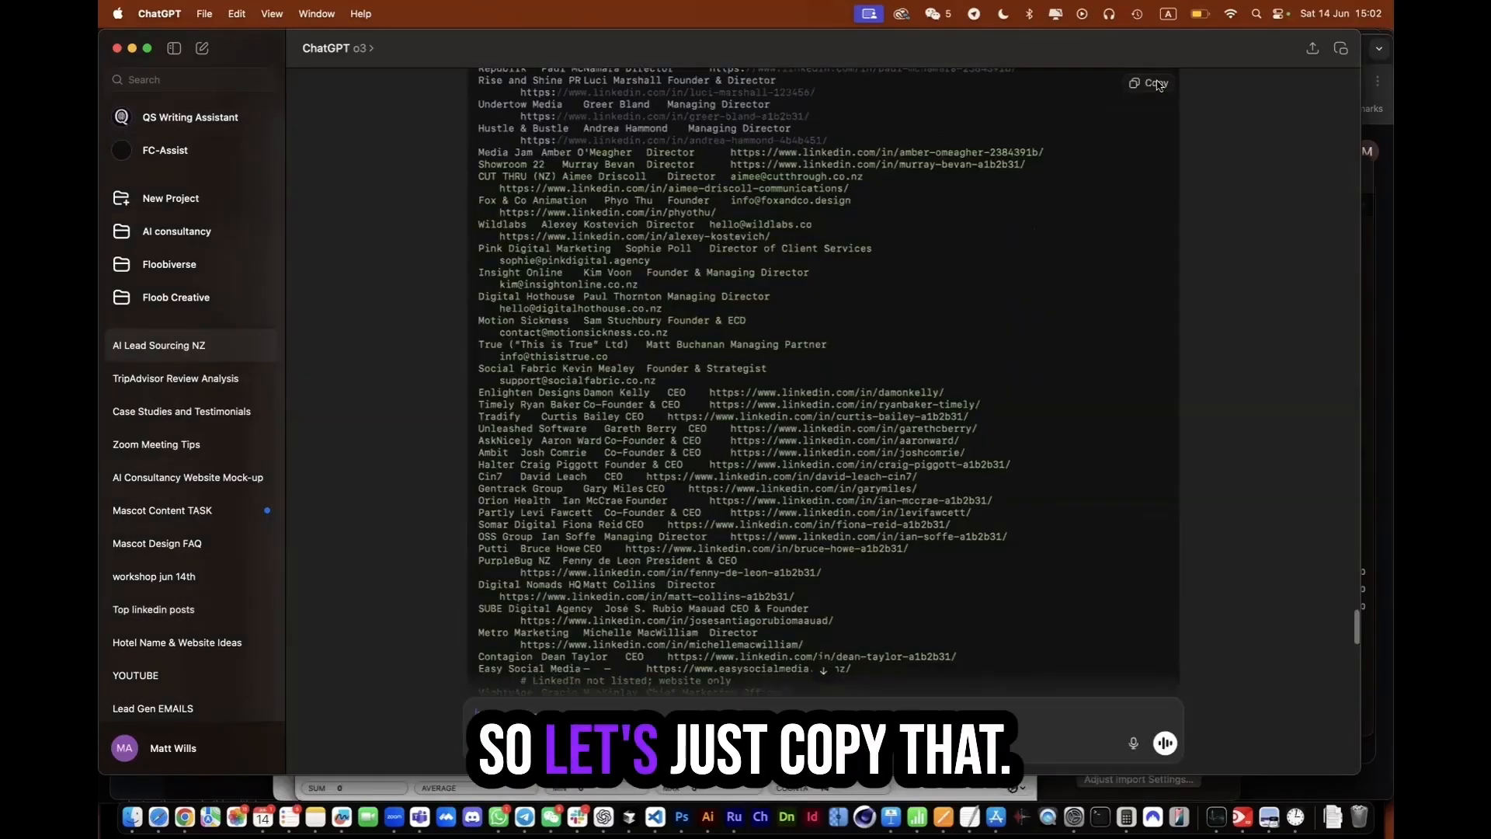
Copy the combined lead list from ChatGPT's reply and paste it into a new Numbers spreadsheet starting at cell A1
click(1146, 83)
key(super+Tab)
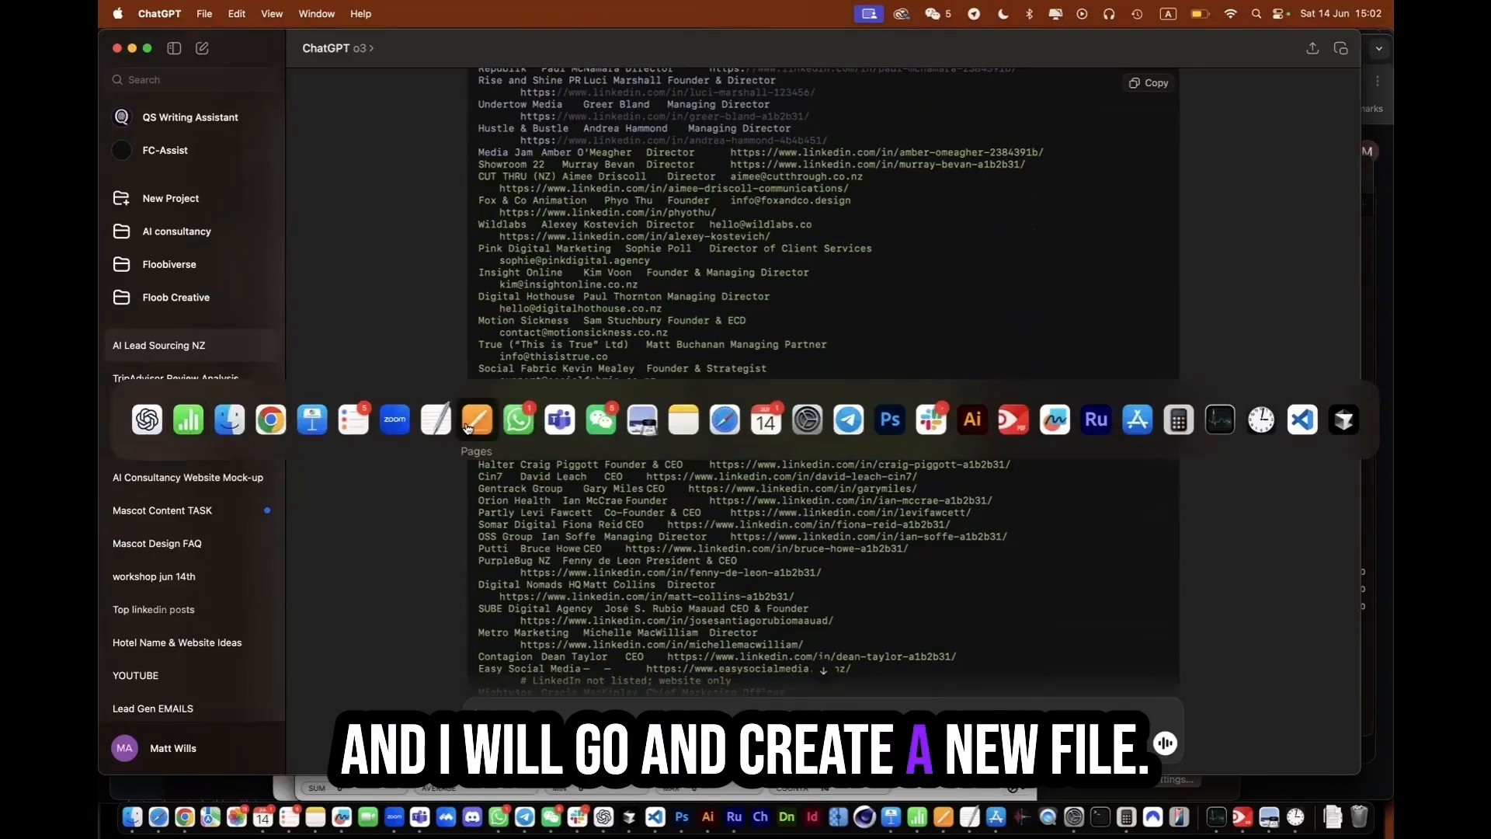
click(189, 419)
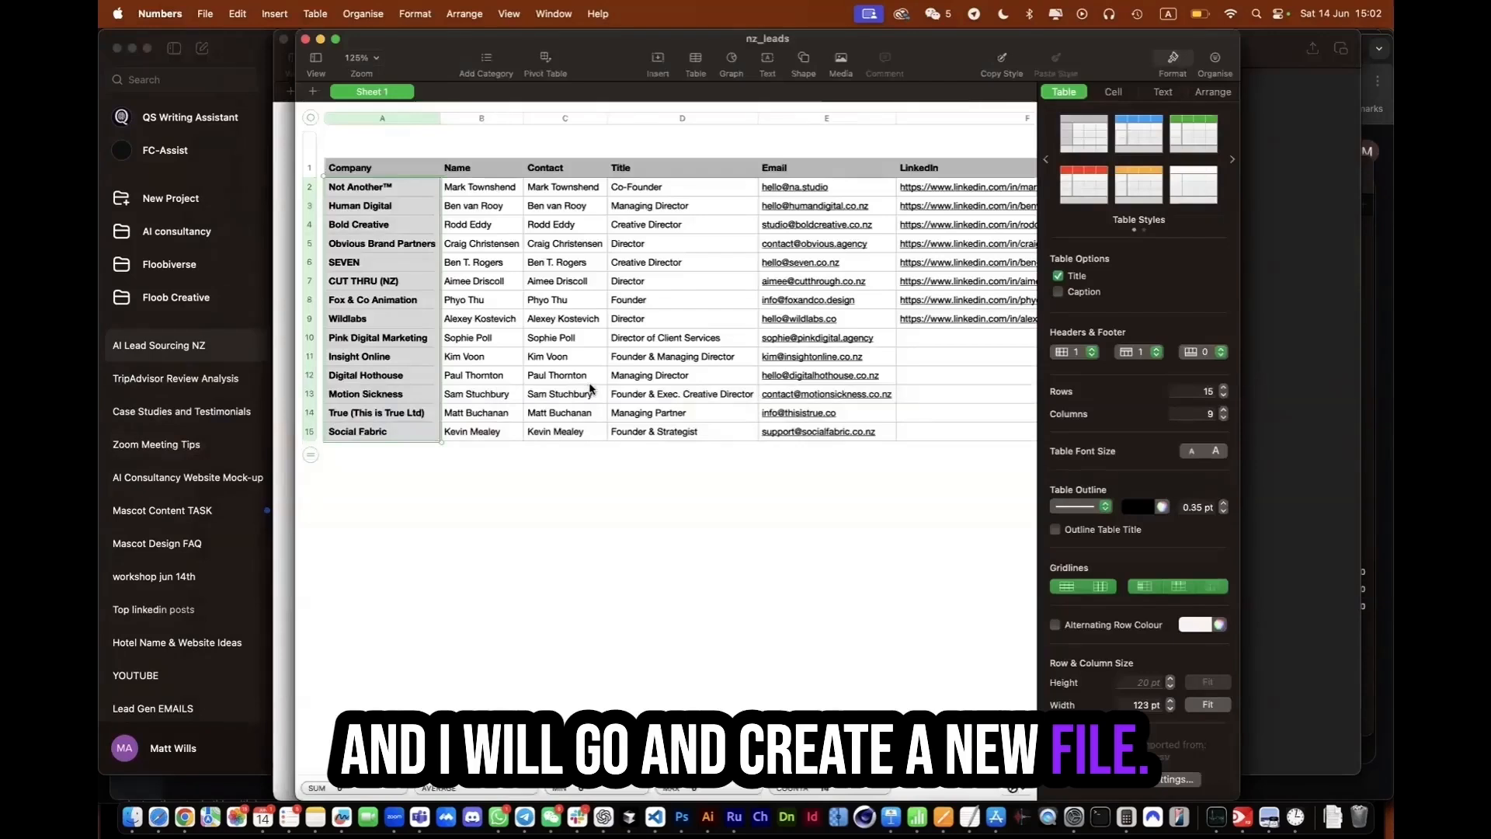
key(super+n)
click(367, 169)
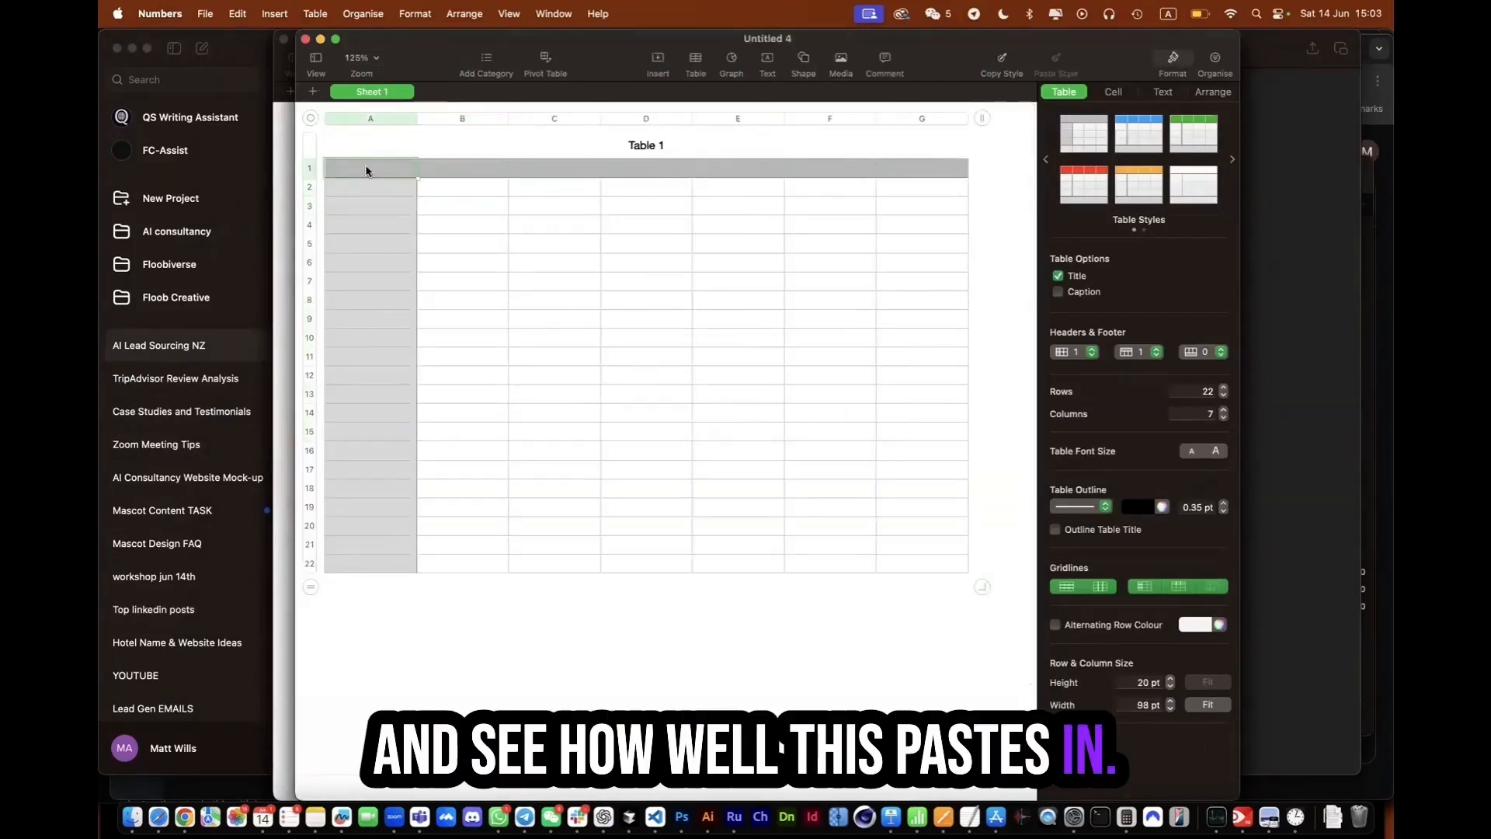
key(super+v)
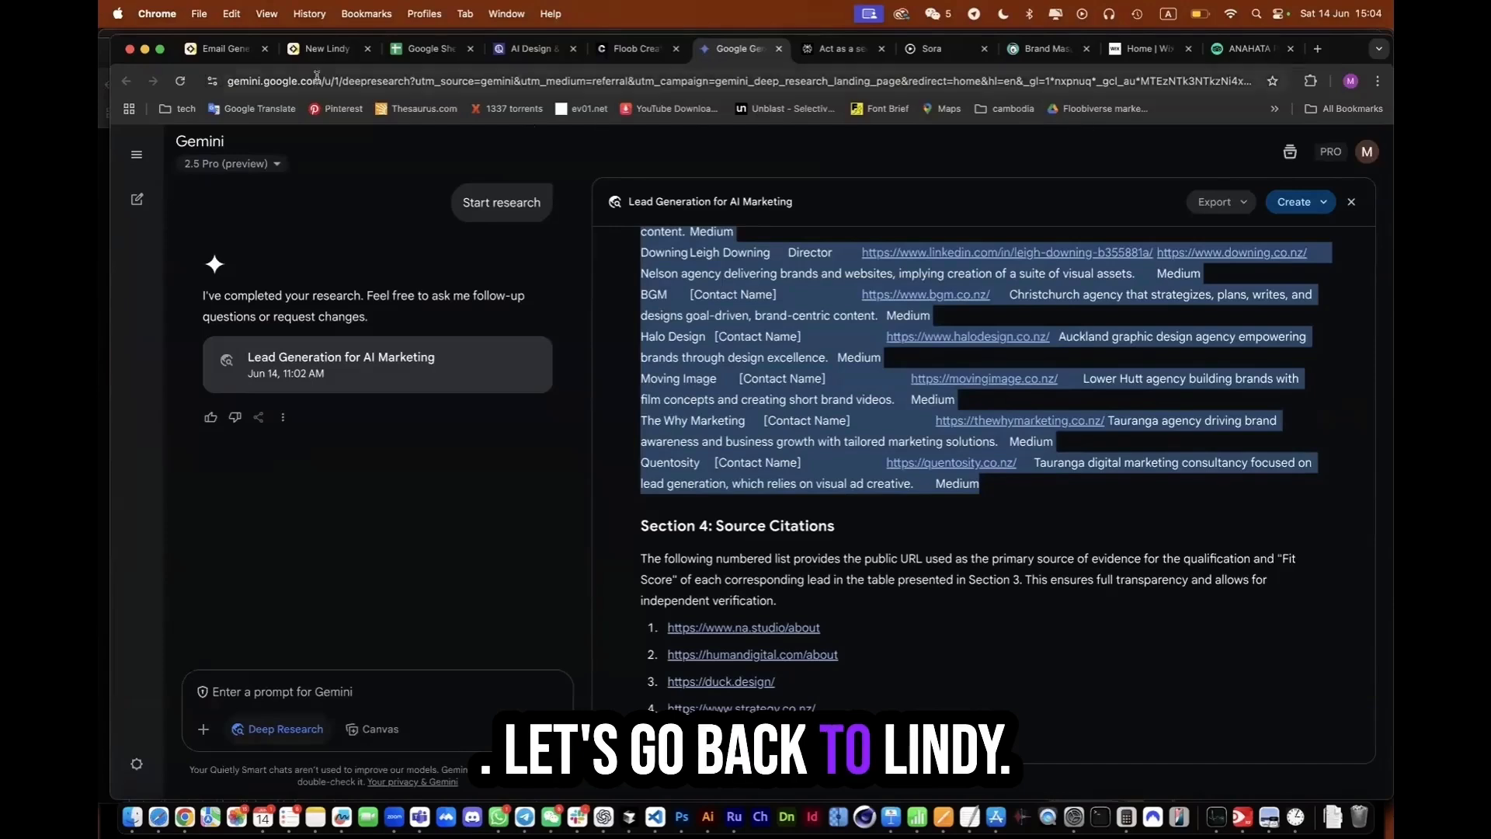
Go back to the New Lindy flow in Chrome, then switch to Keynote and check the slide's instructions for the Message Received block
click(311, 51)
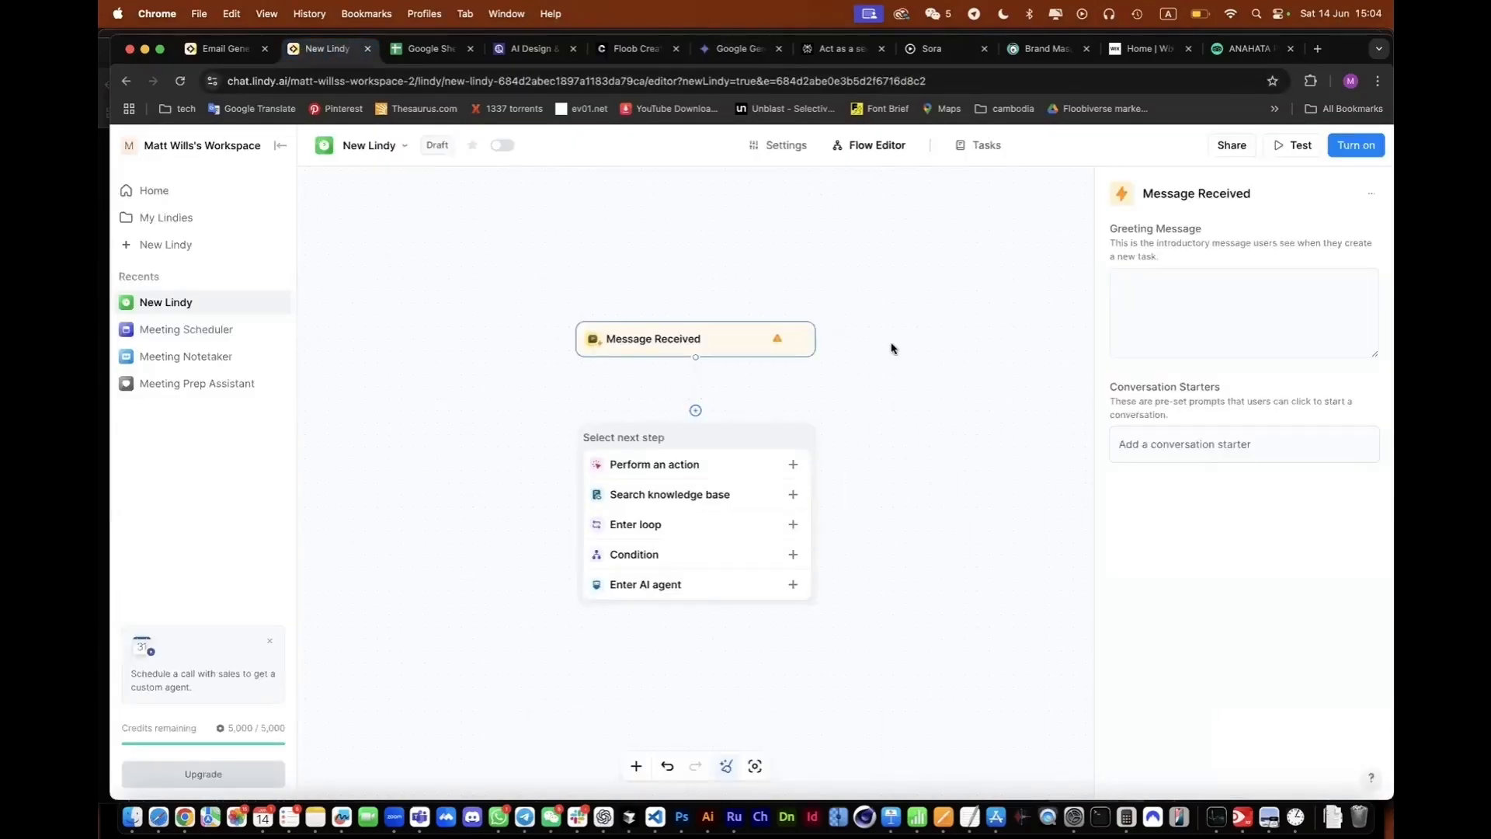
scroll(891, 349, down, 2)
key(super+Tab)
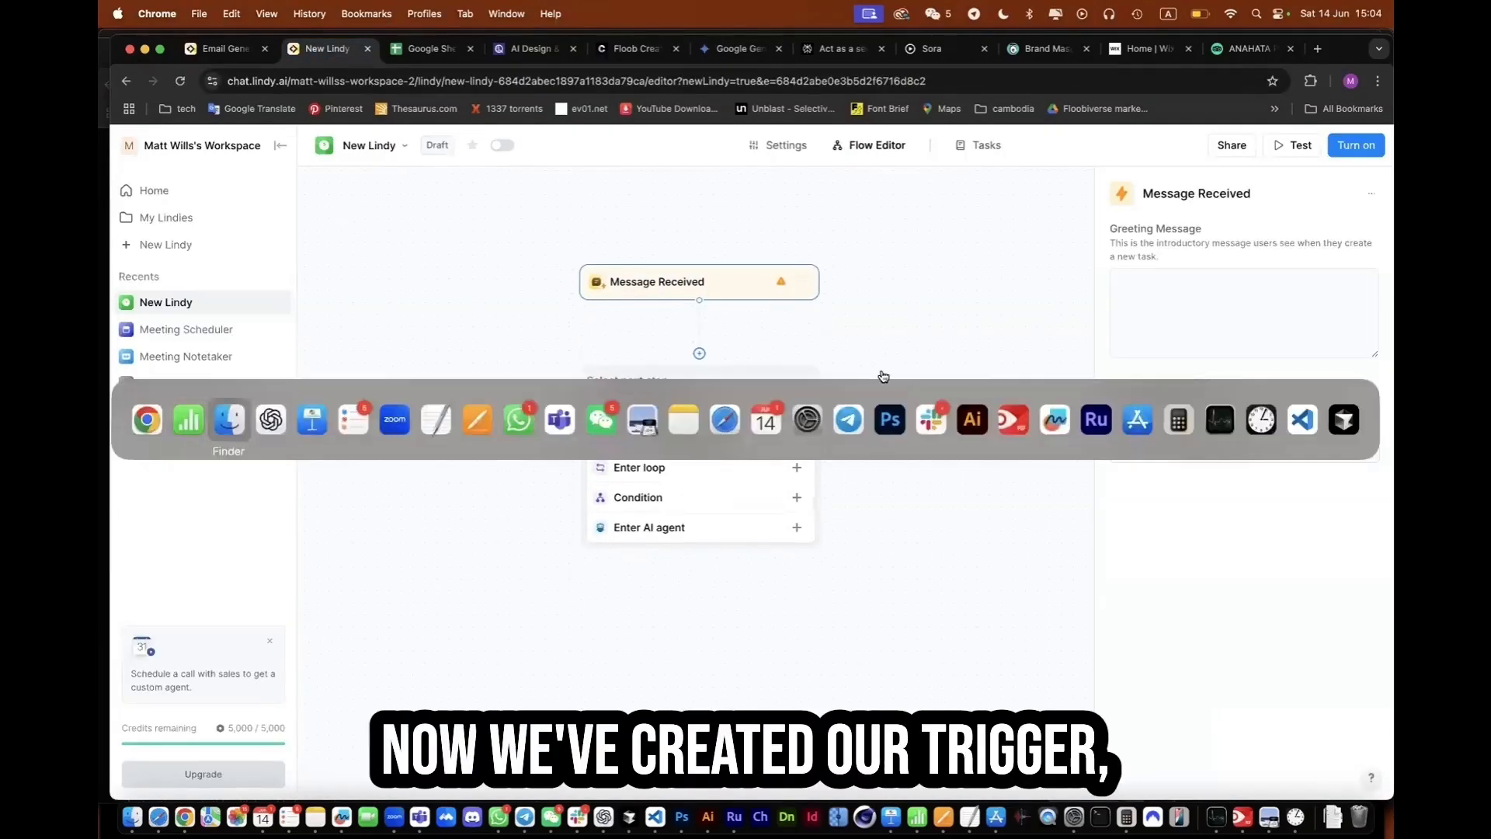
key(super+Tab)
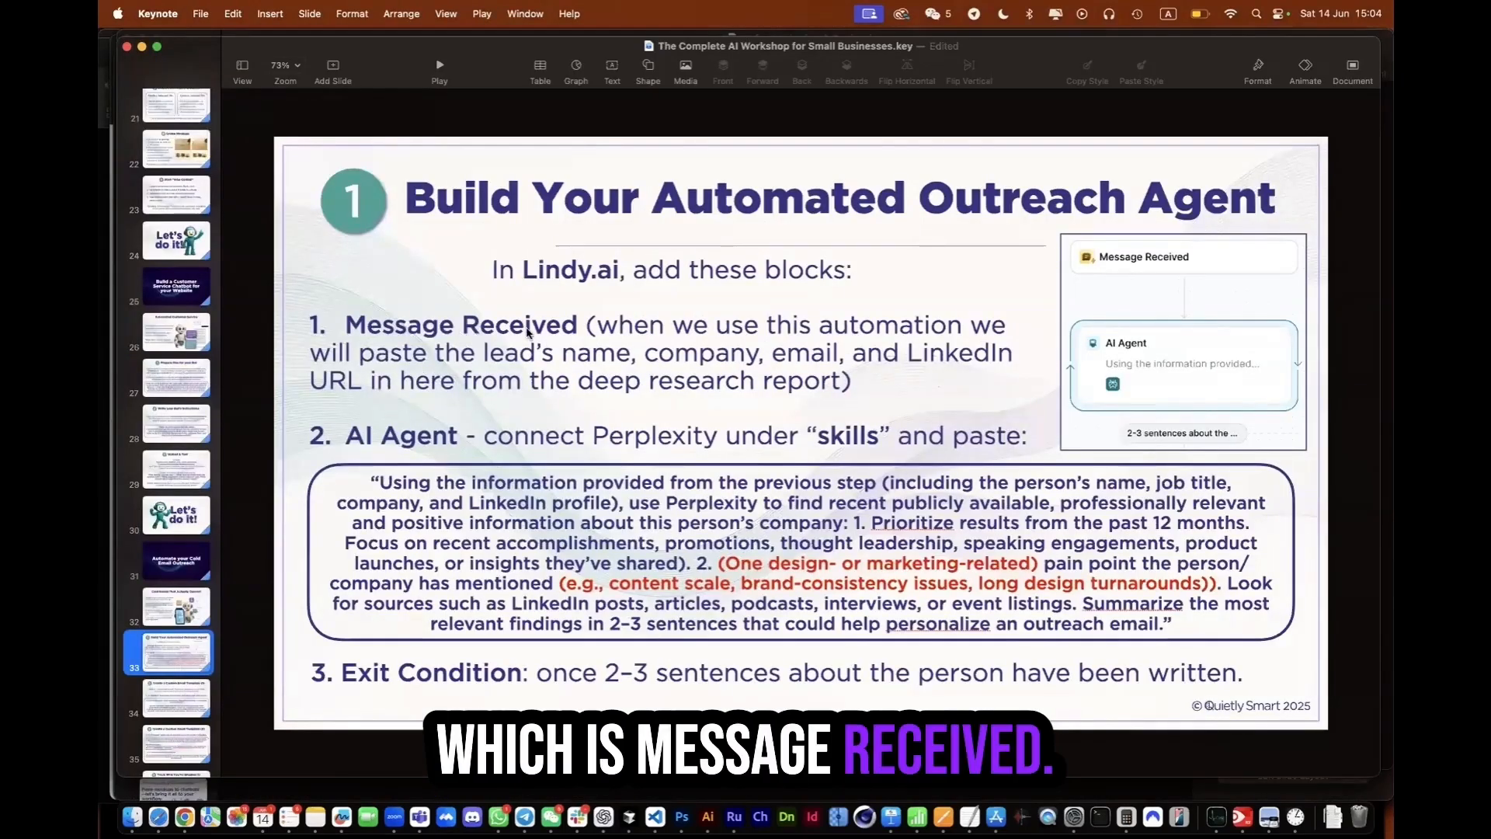
Switch to the nz_leads spreadsheet in Numbers and select the Not Another™ lead's cells from Company through Email
key(super+Tab)
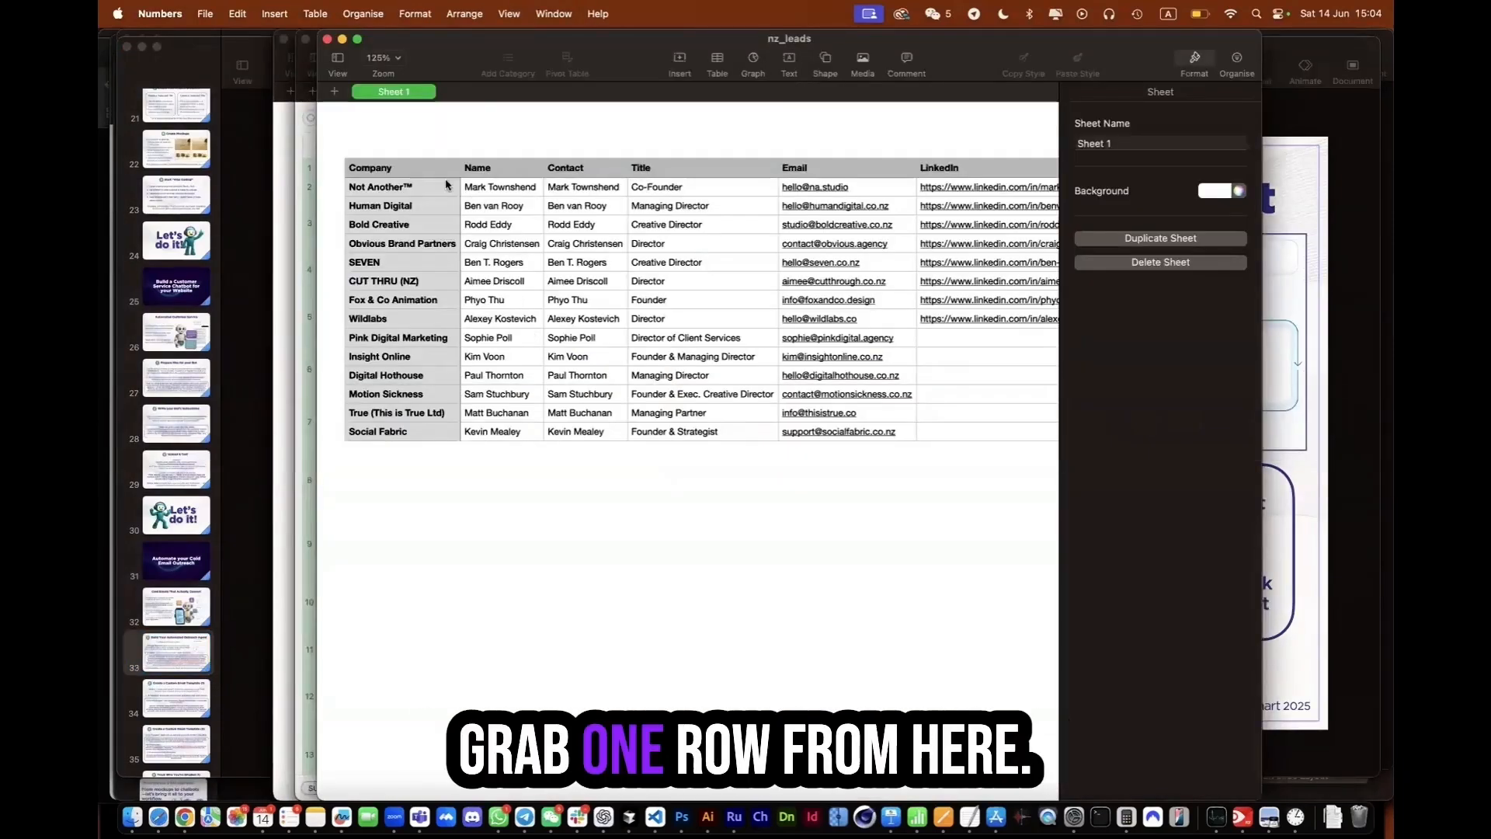
click(426, 195)
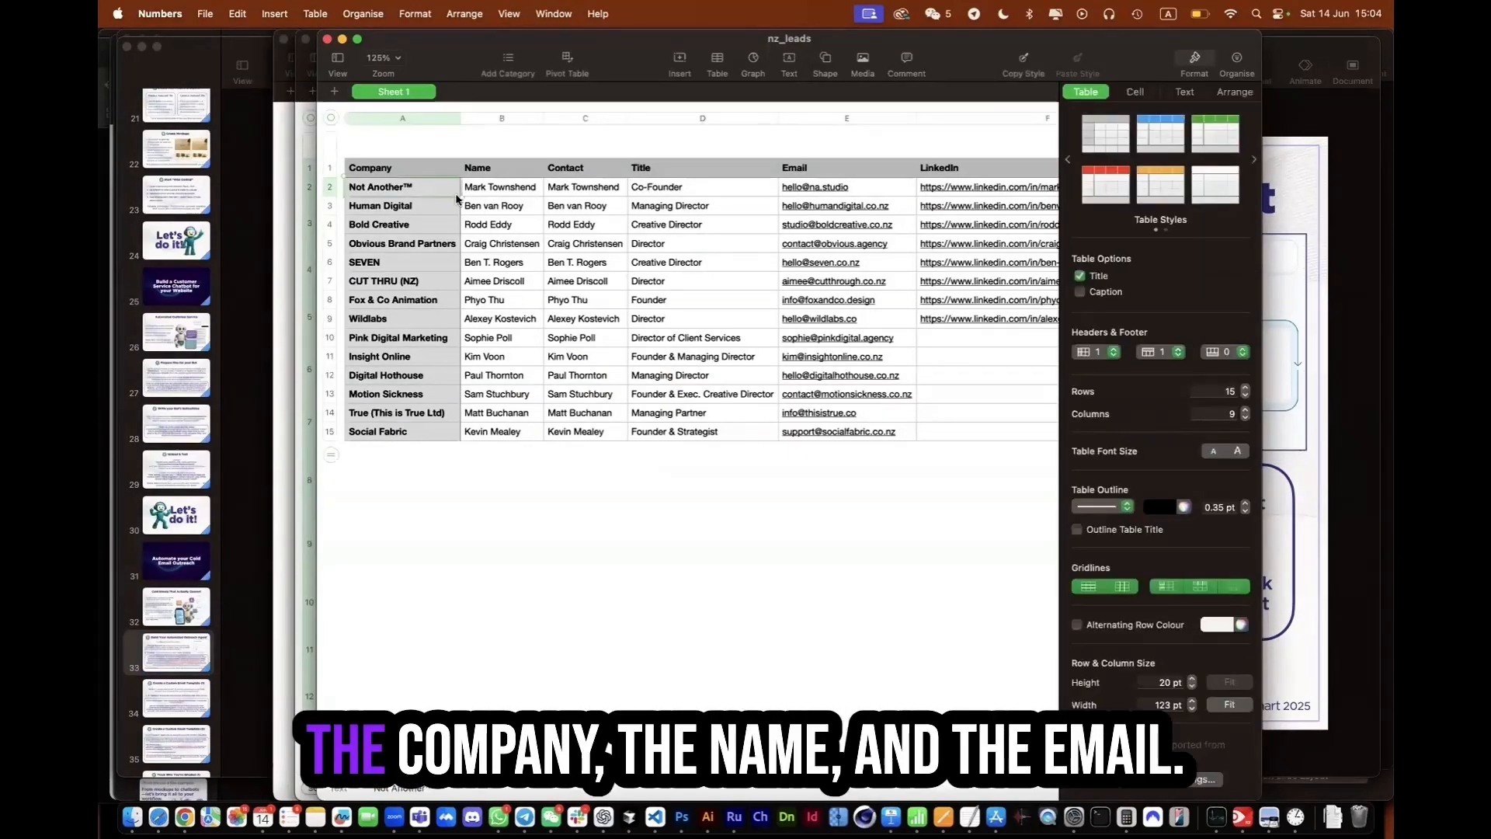
scroll(673, 196, right, 4)
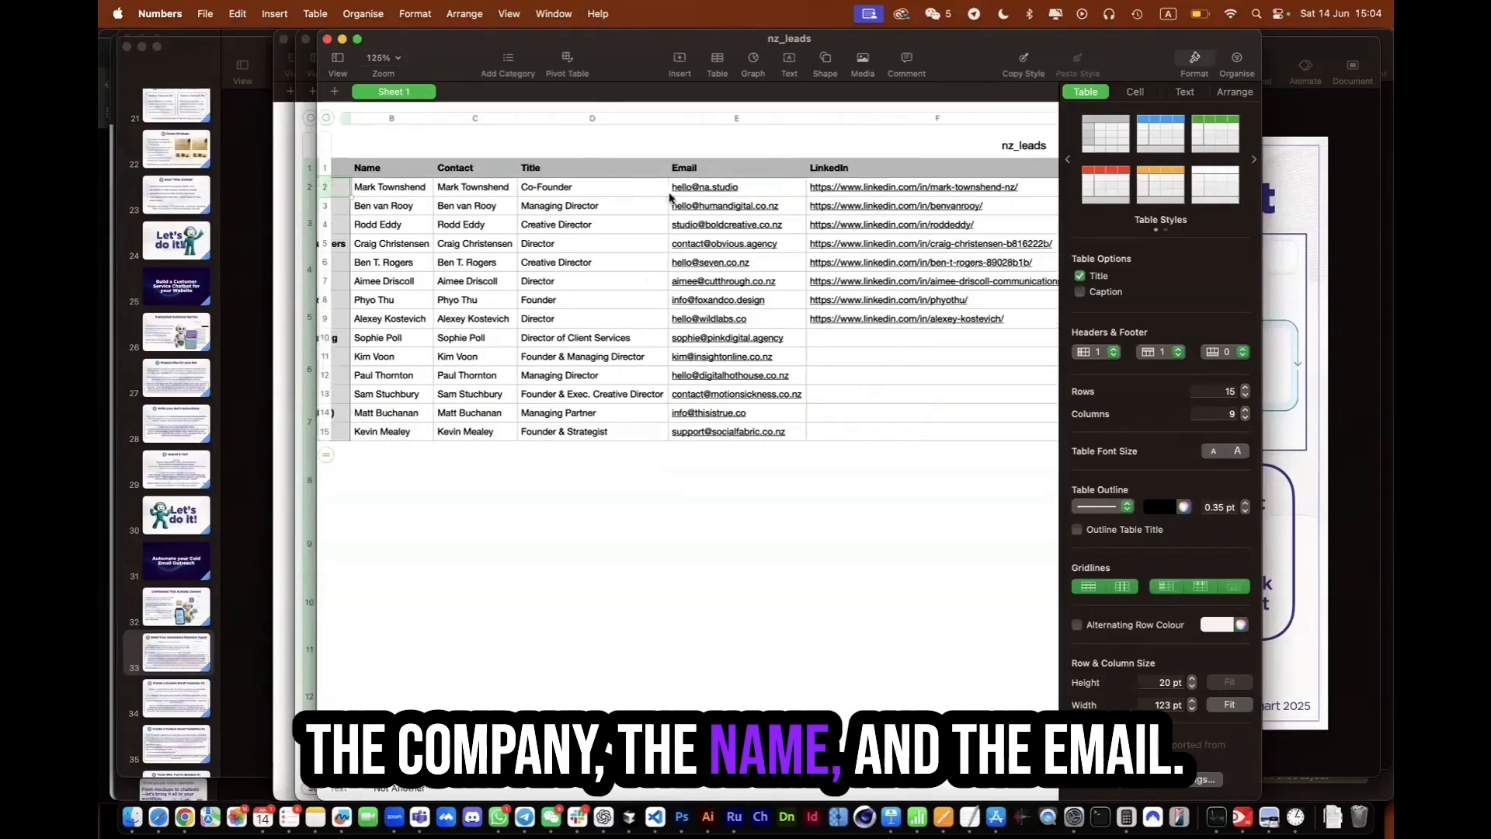
shift+click(610, 192)
scroll(621, 210, left, 4)
Switch to Keynote, copy the whole email template prompt from the slide and paste it into the Email Body of Lindy's Create Draft step
key(super+Tab)
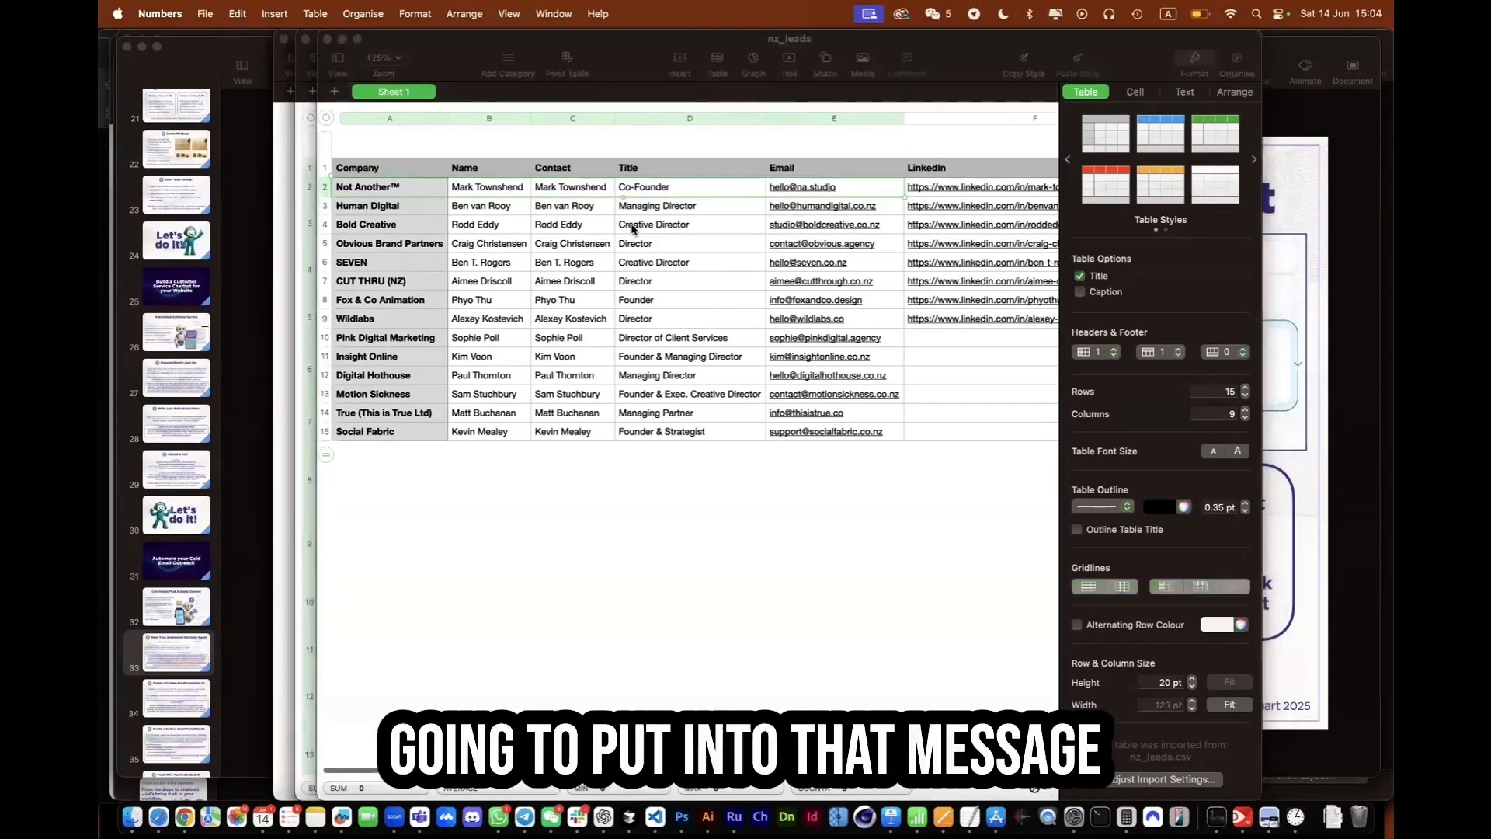
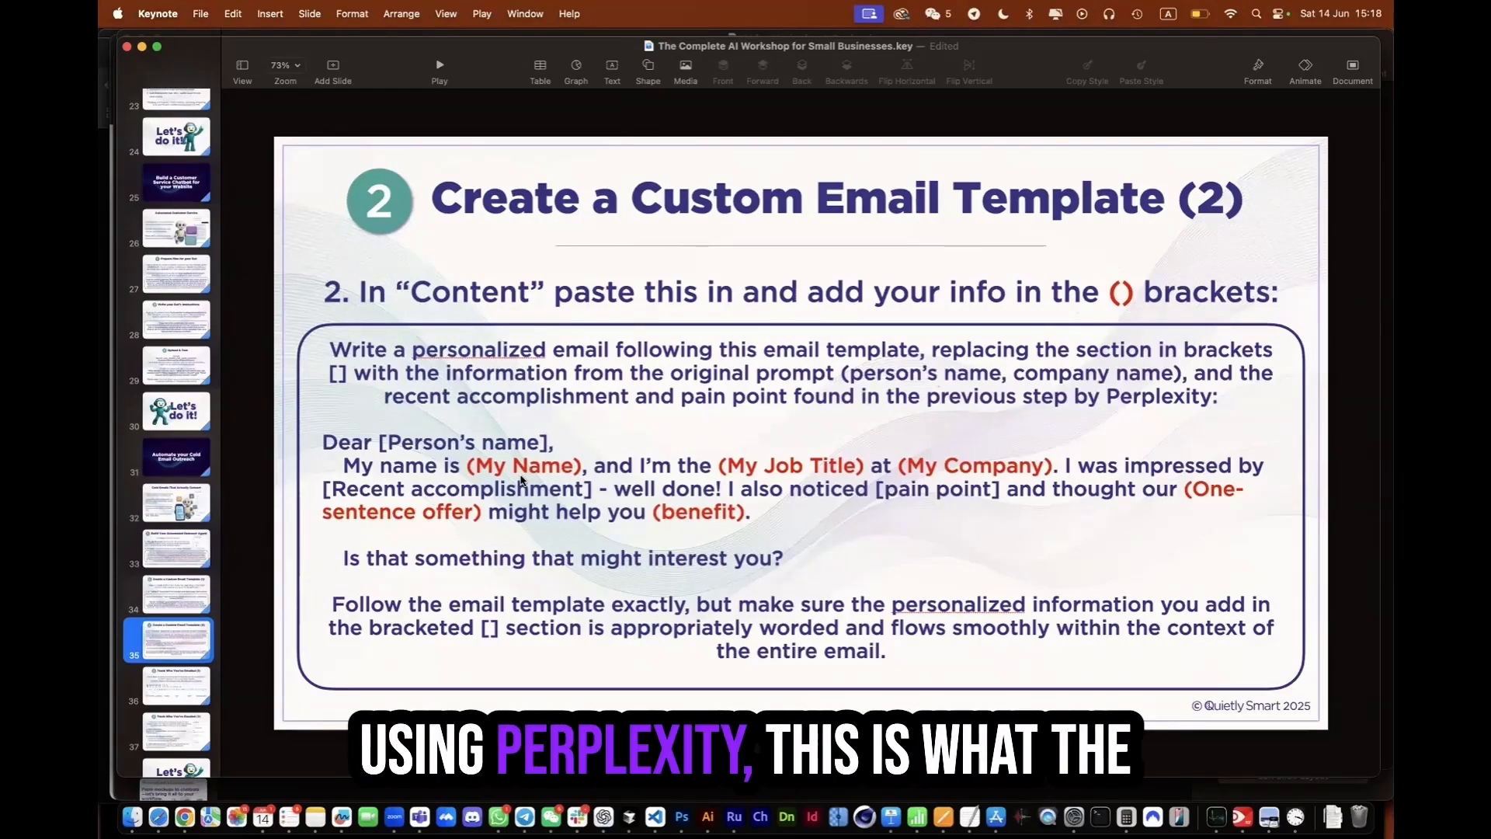
drag(323, 442, 809, 565)
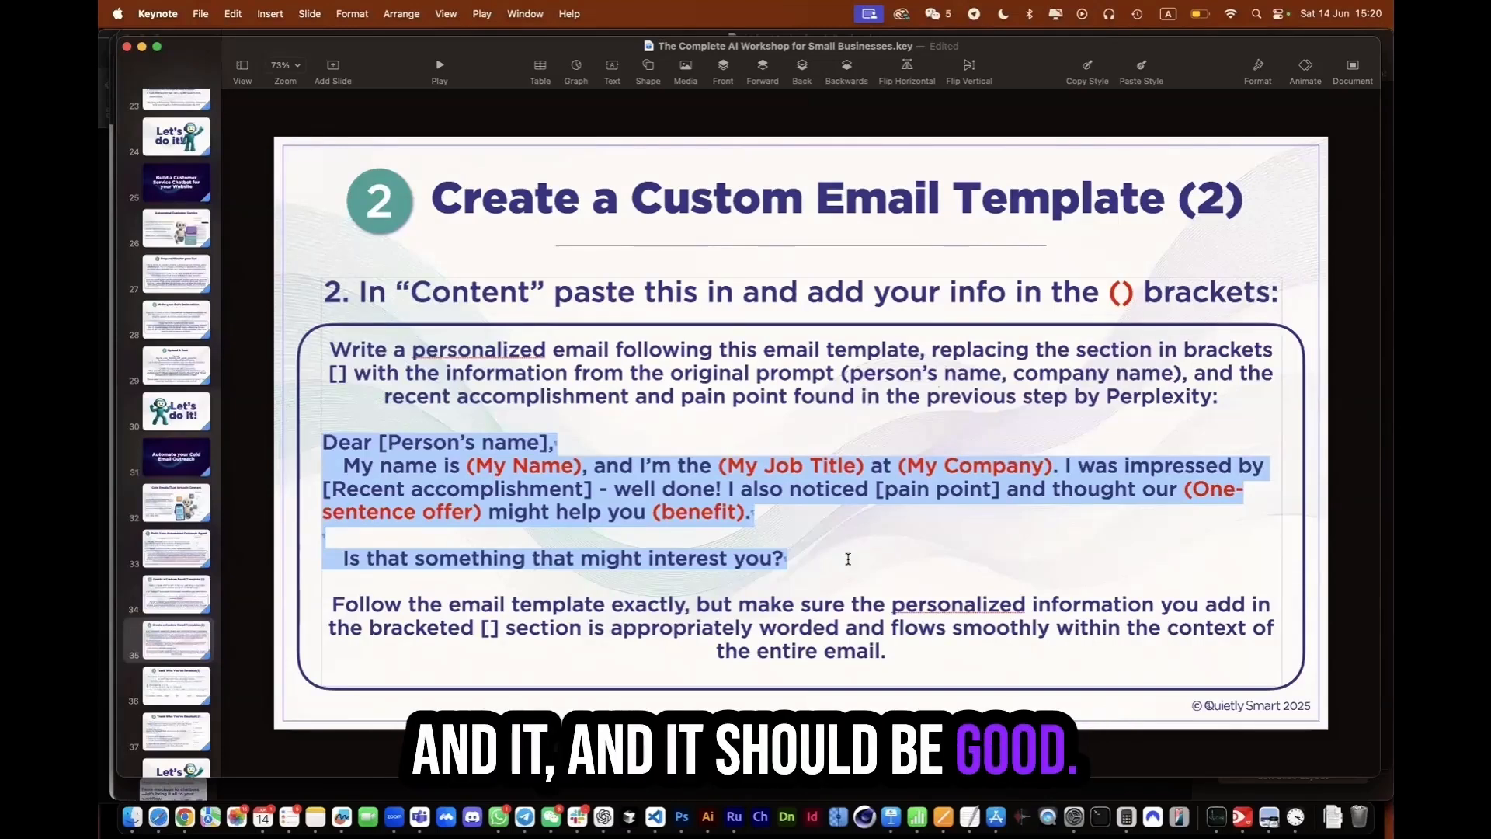
drag(330, 350, 952, 650)
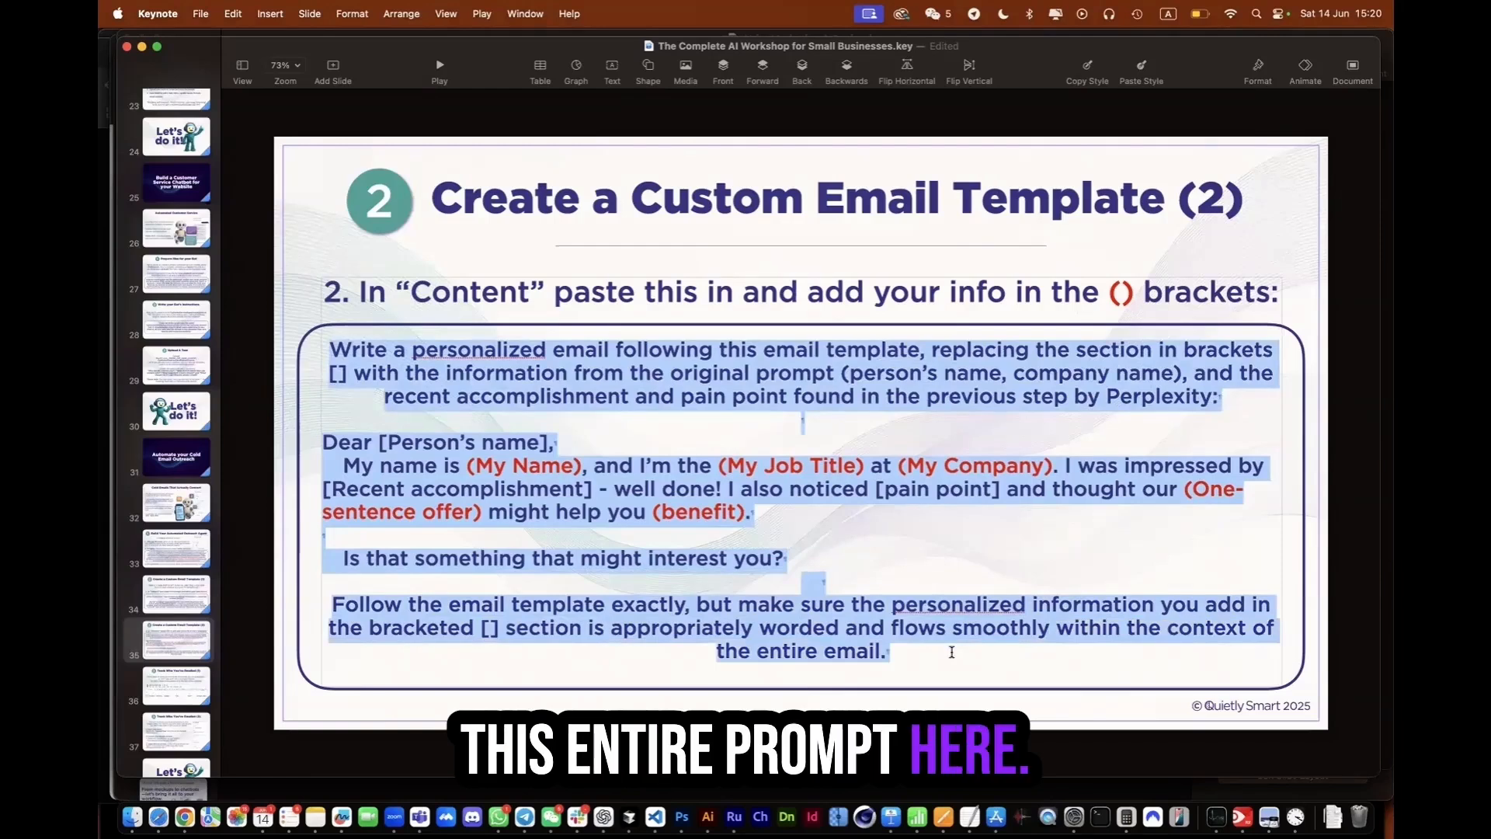
key(super+c)
key(super+Tab)
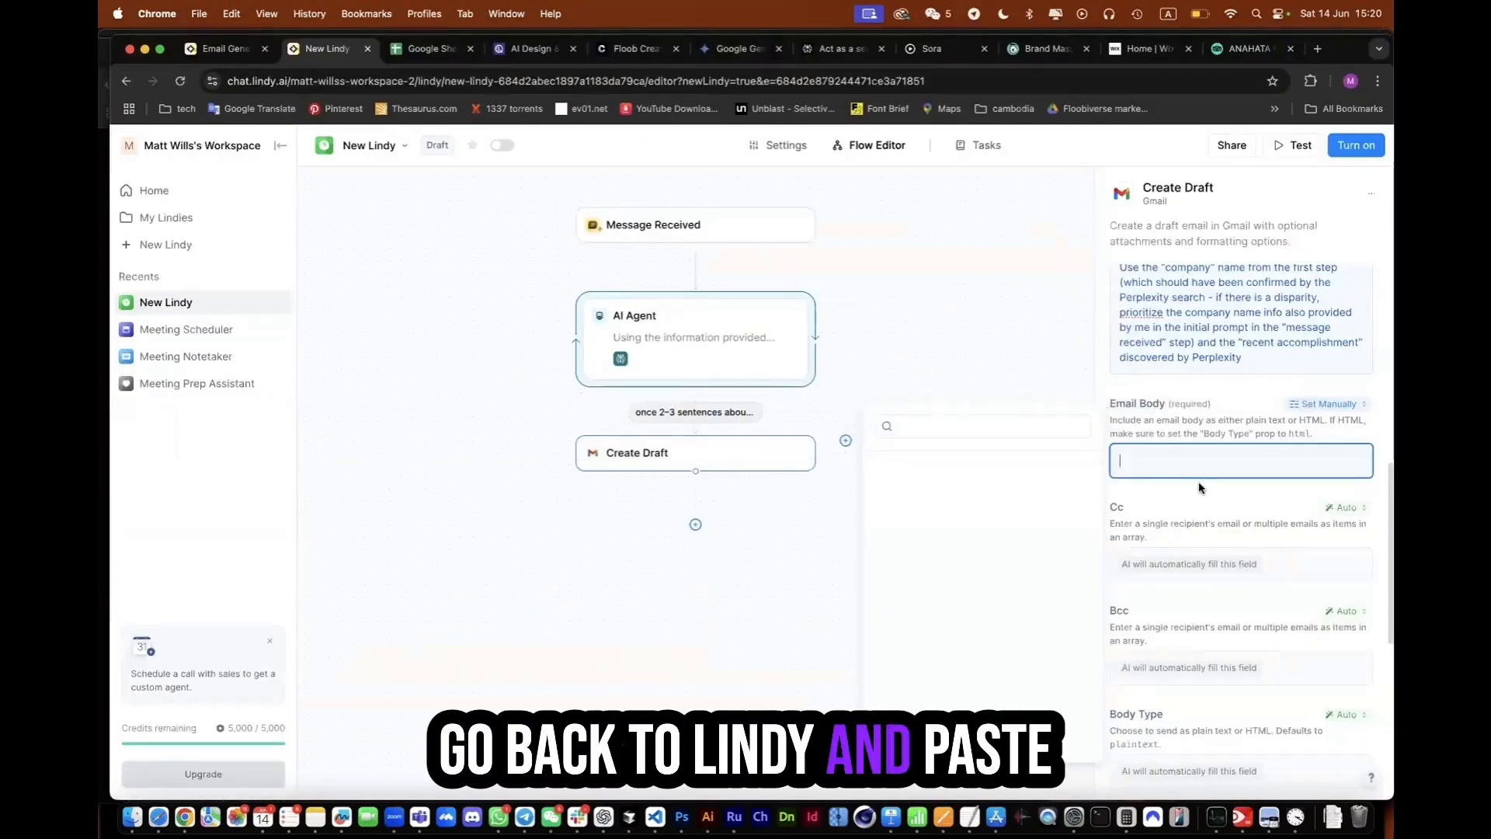
key(super+v)
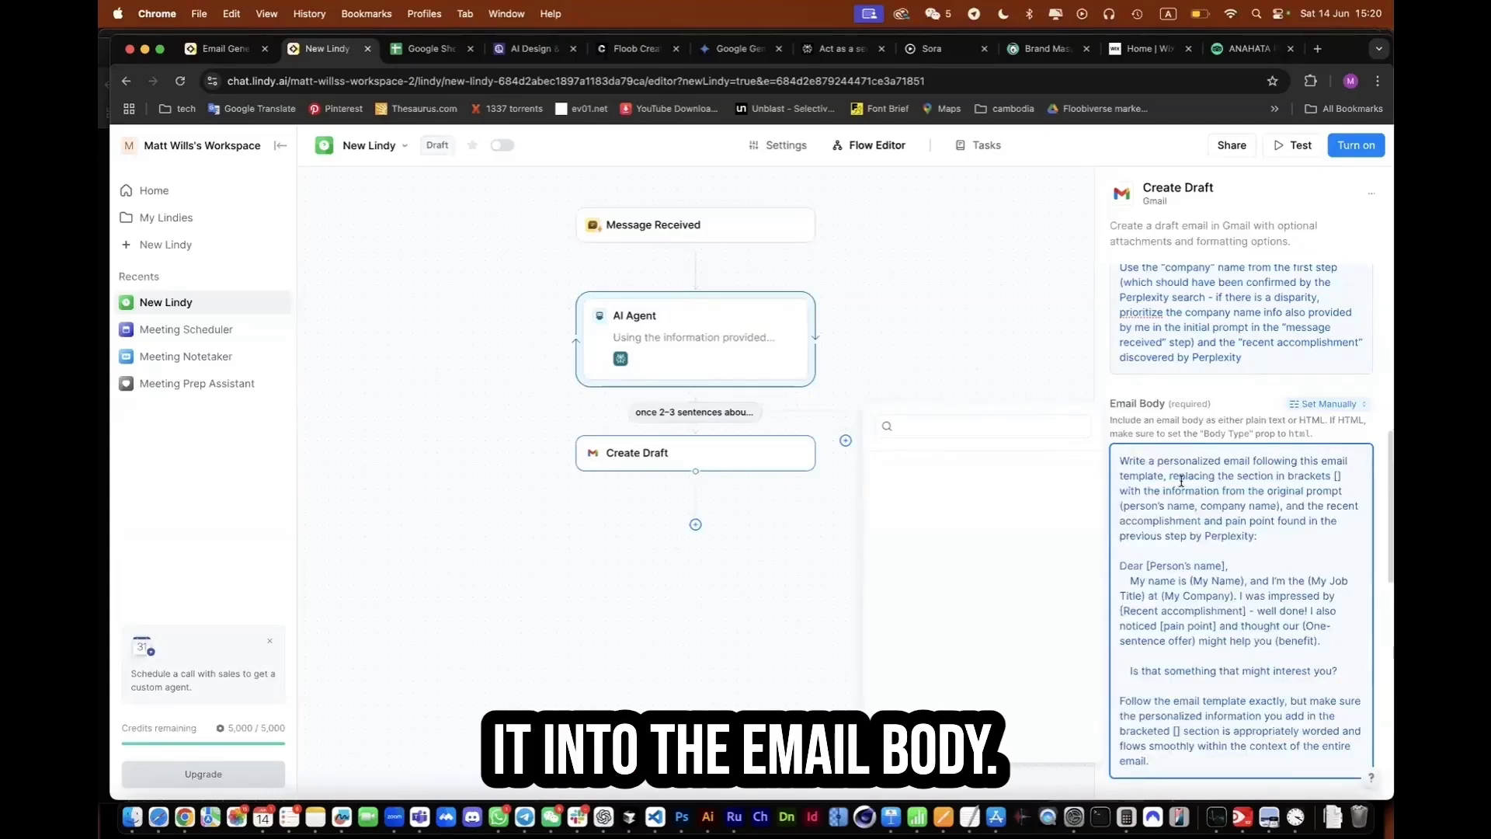
Set the Create Draft step's To prompt to: email address from the "message received" step
scroll(1199, 484, down, 2)
scroll(1156, 399, down, 8)
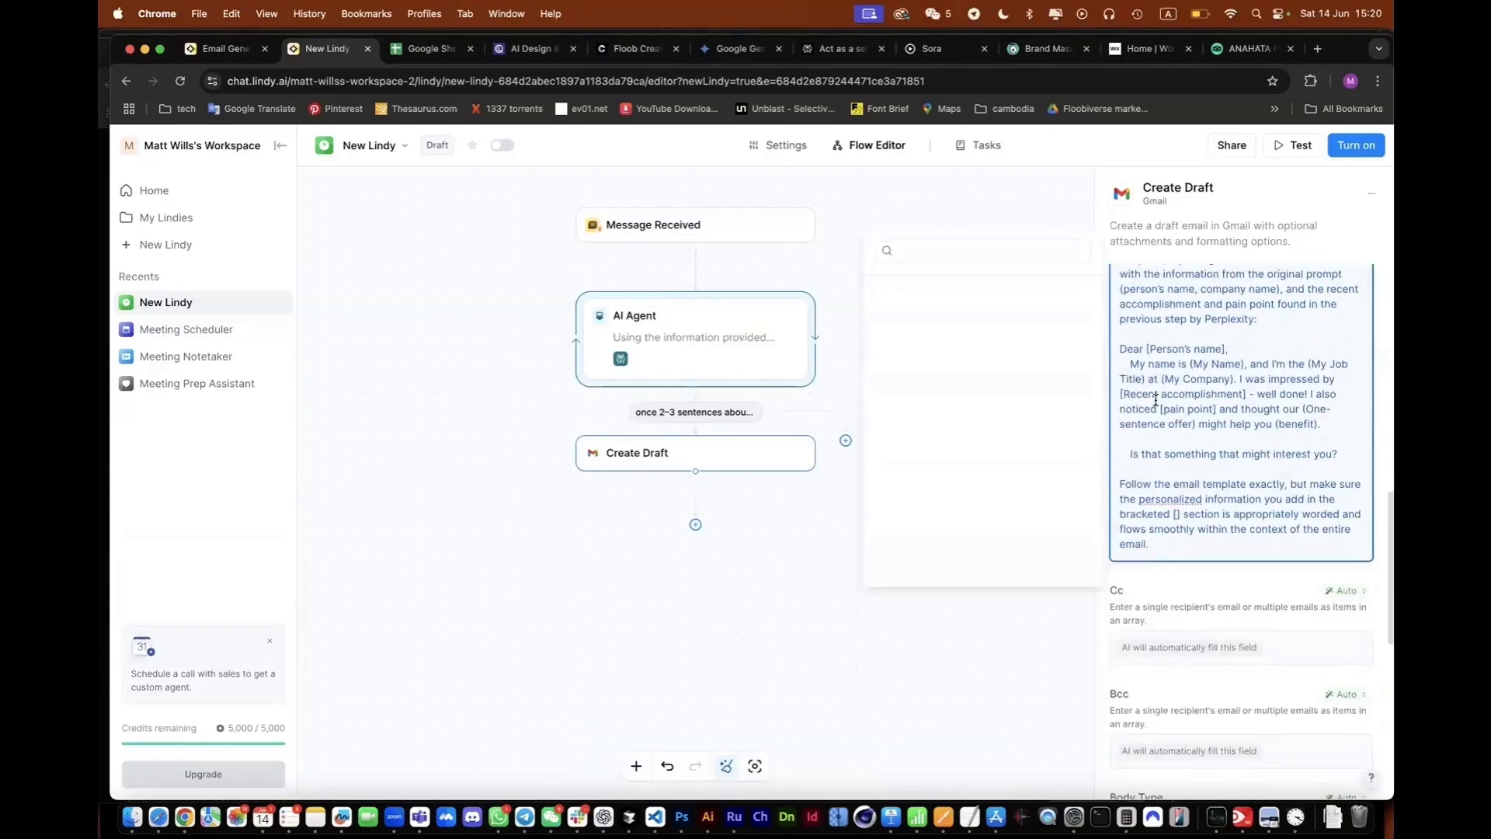
scroll(1155, 404, down, 5)
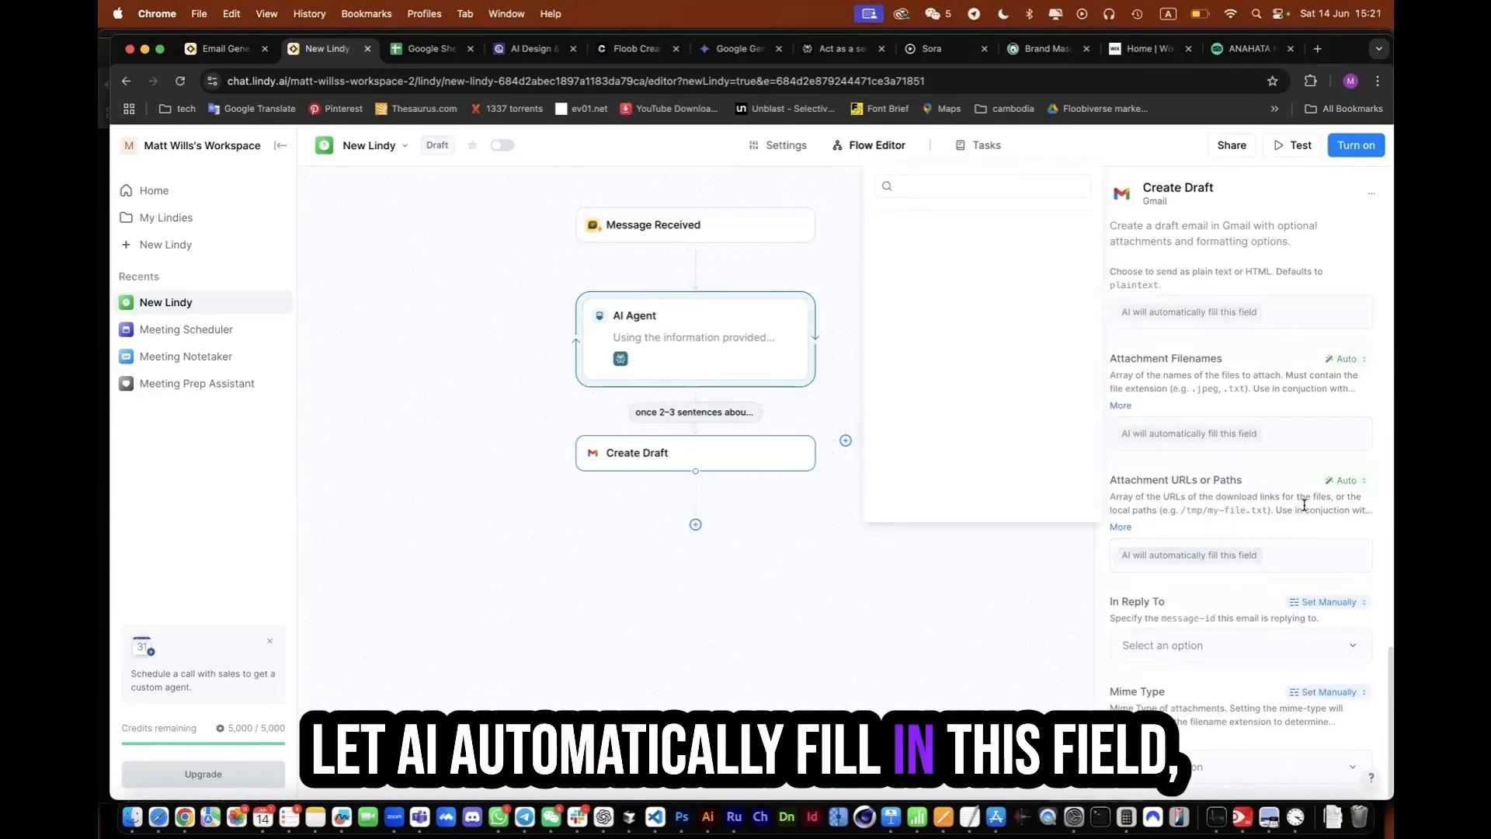
scroll(1291, 505, up, 10)
click(1244, 585)
text(email)
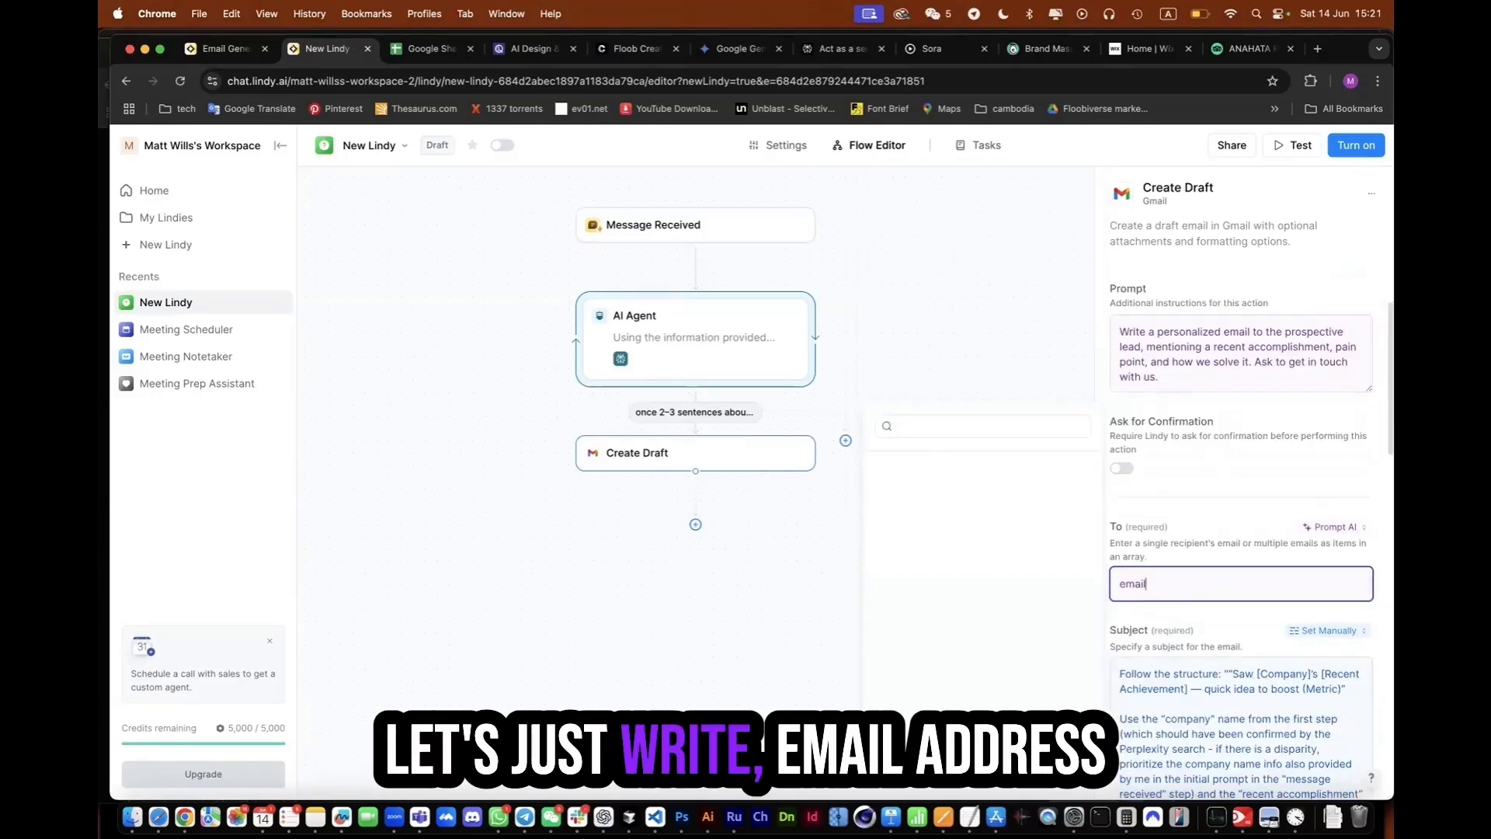
text( address from the)
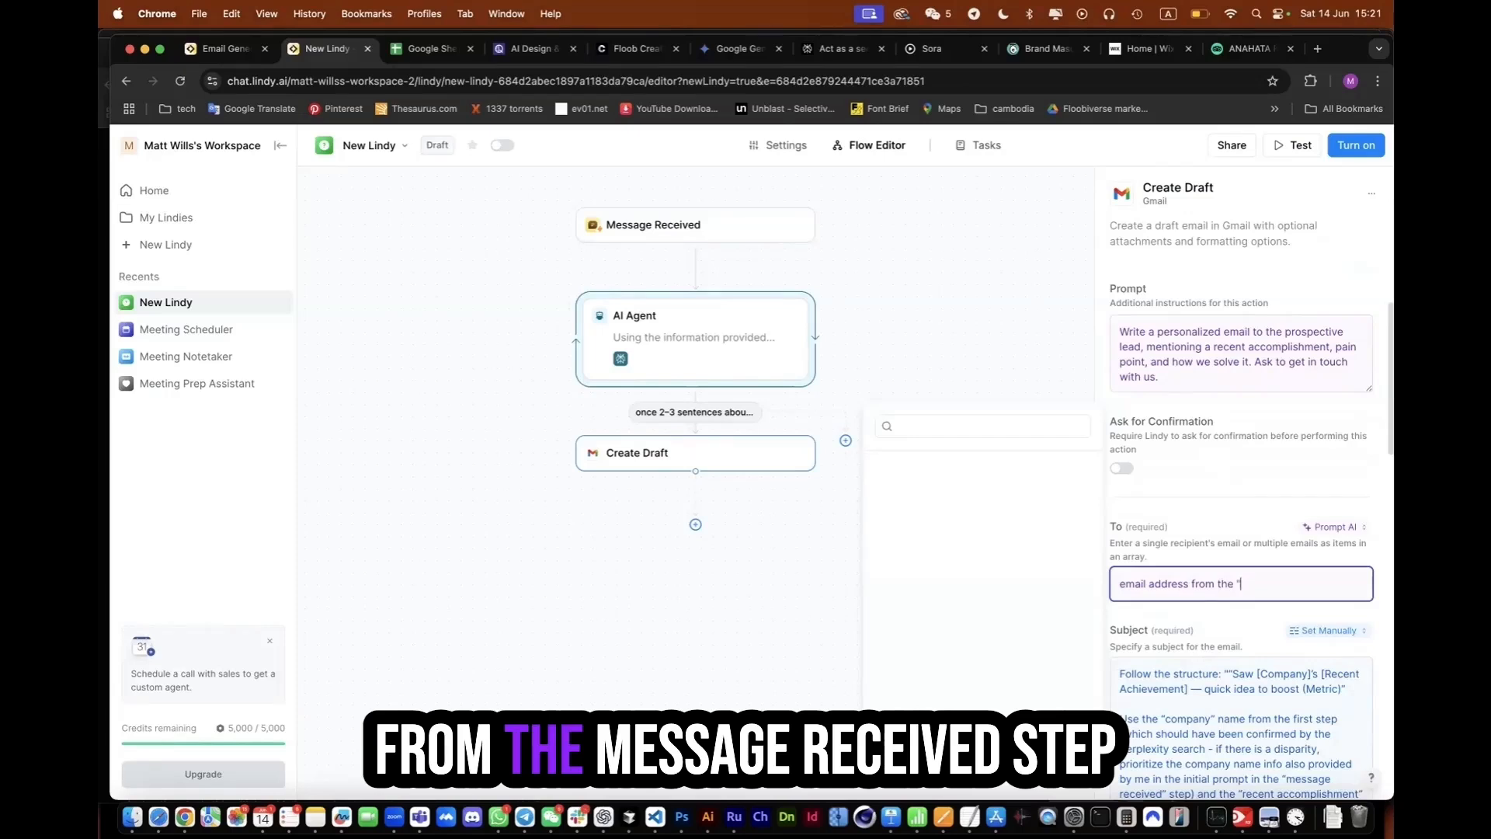
text( "message )
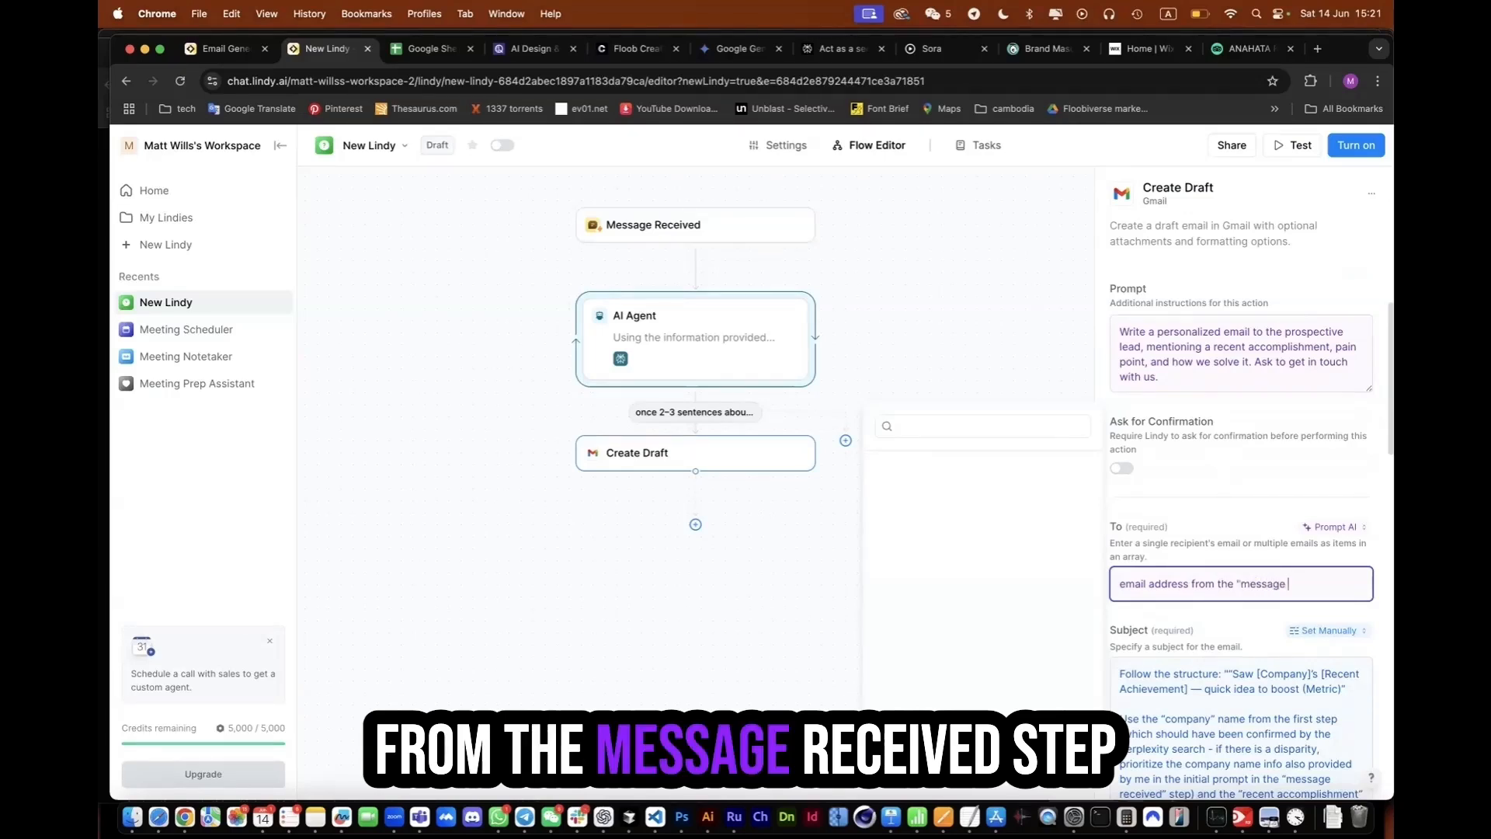
text(re)
text(ceived" )
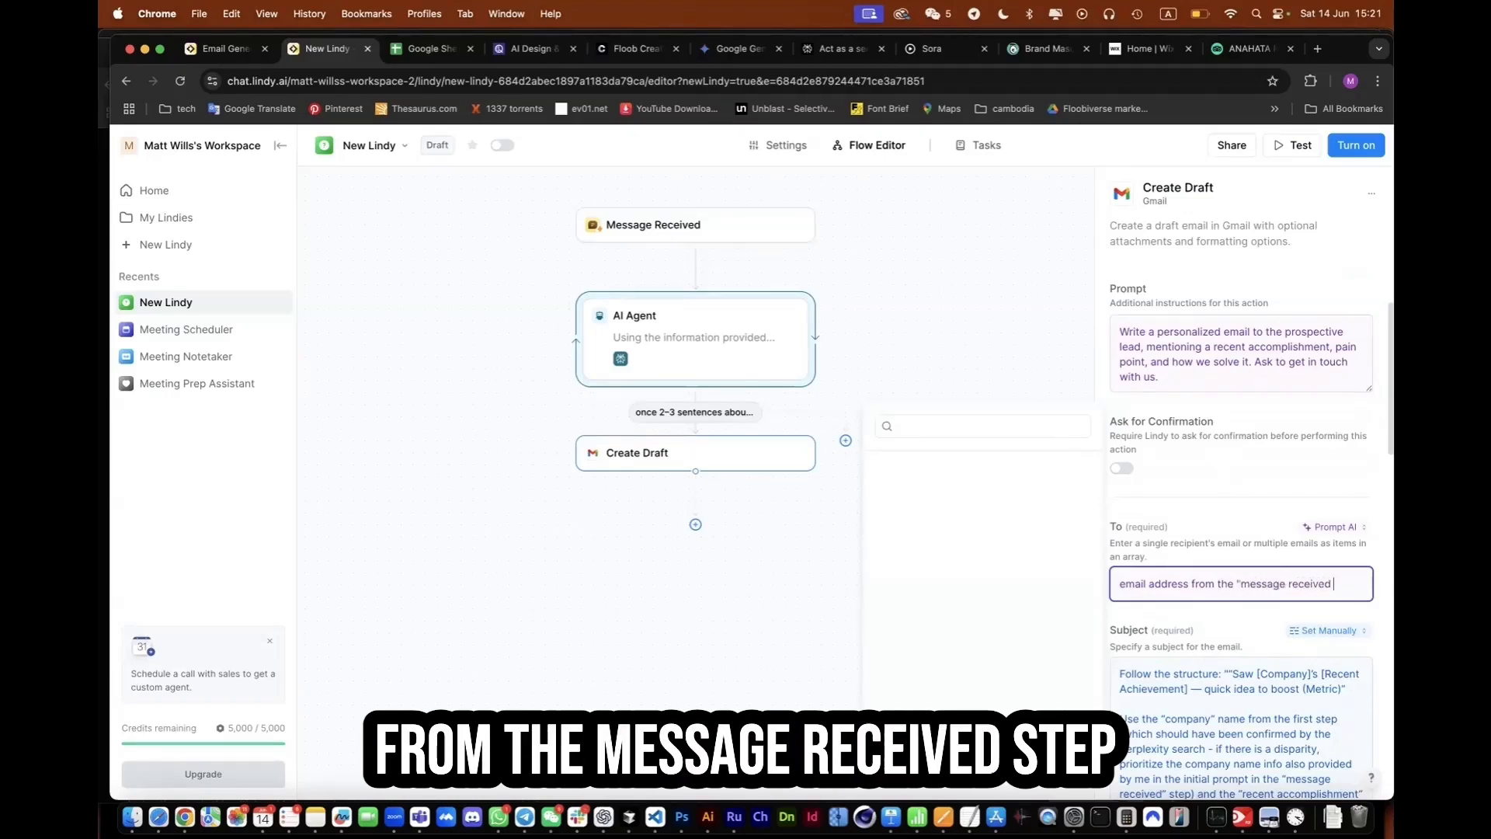
text(step)
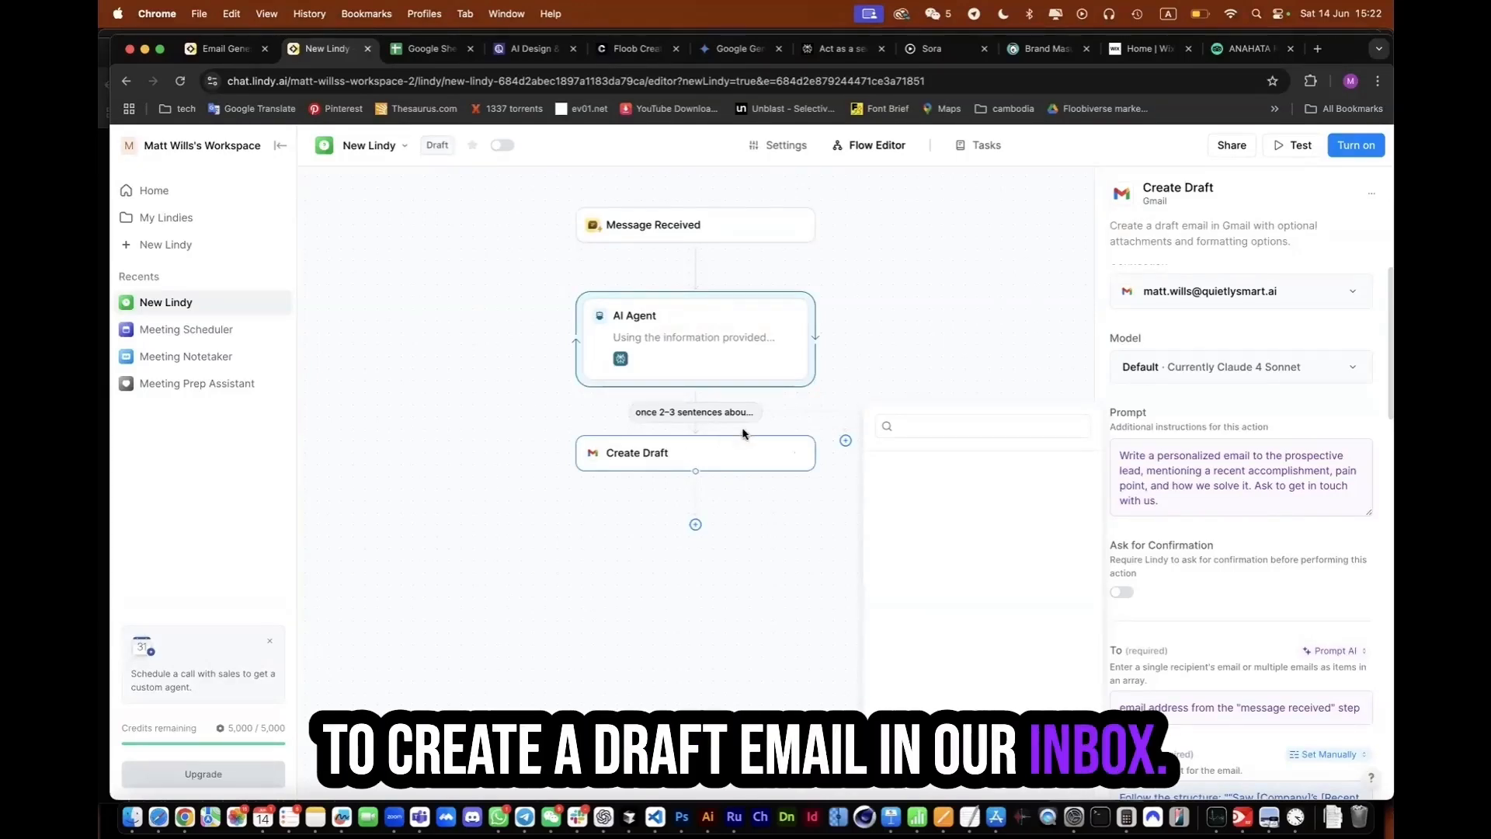
Switch to the nz_leads spreadsheet in Numbers and copy the Human Digital lead's cells from Company through Email
click(788, 226)
key(super+Tab)
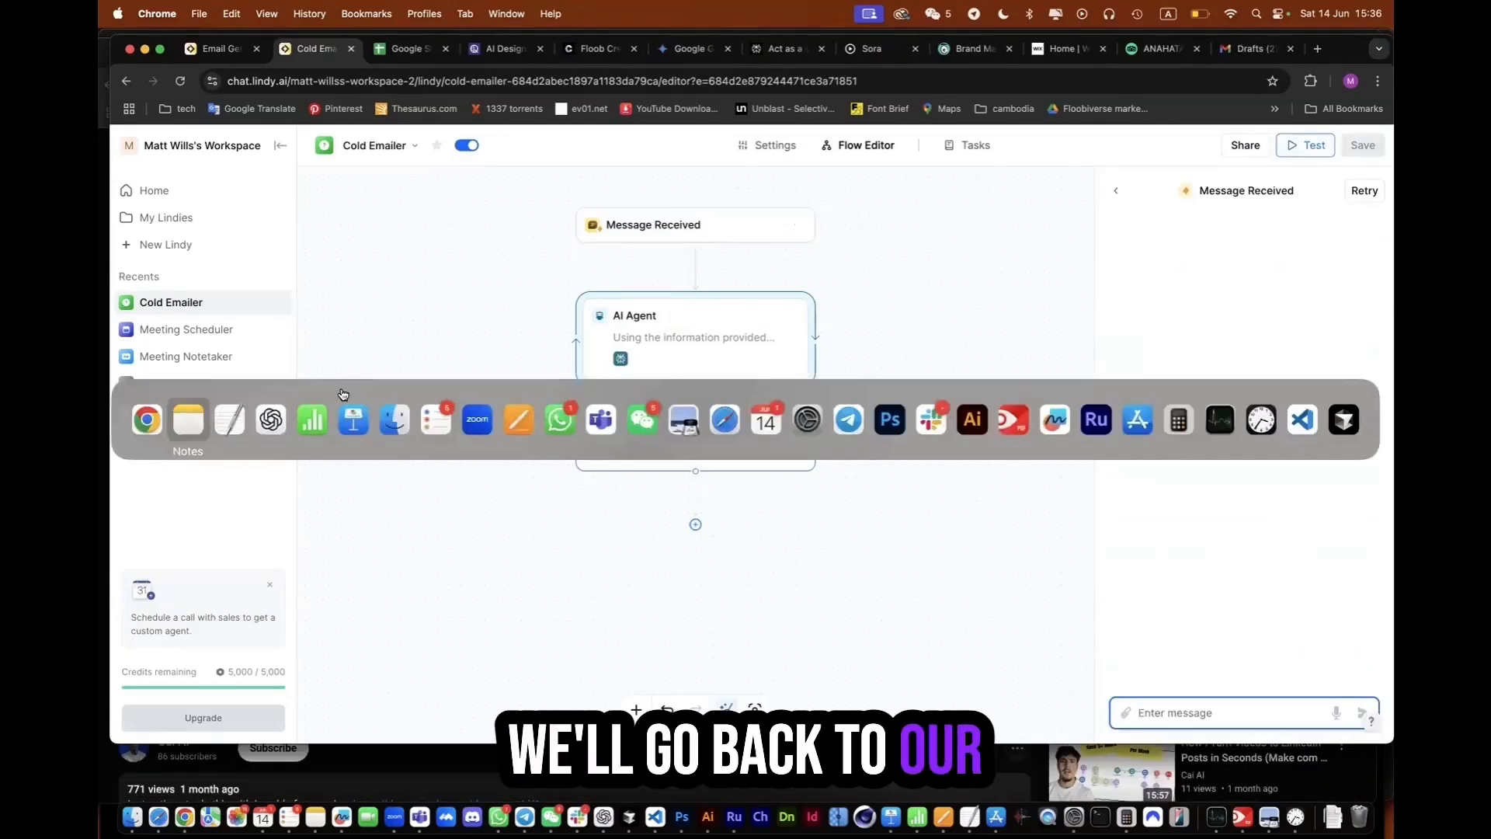
click(307, 426)
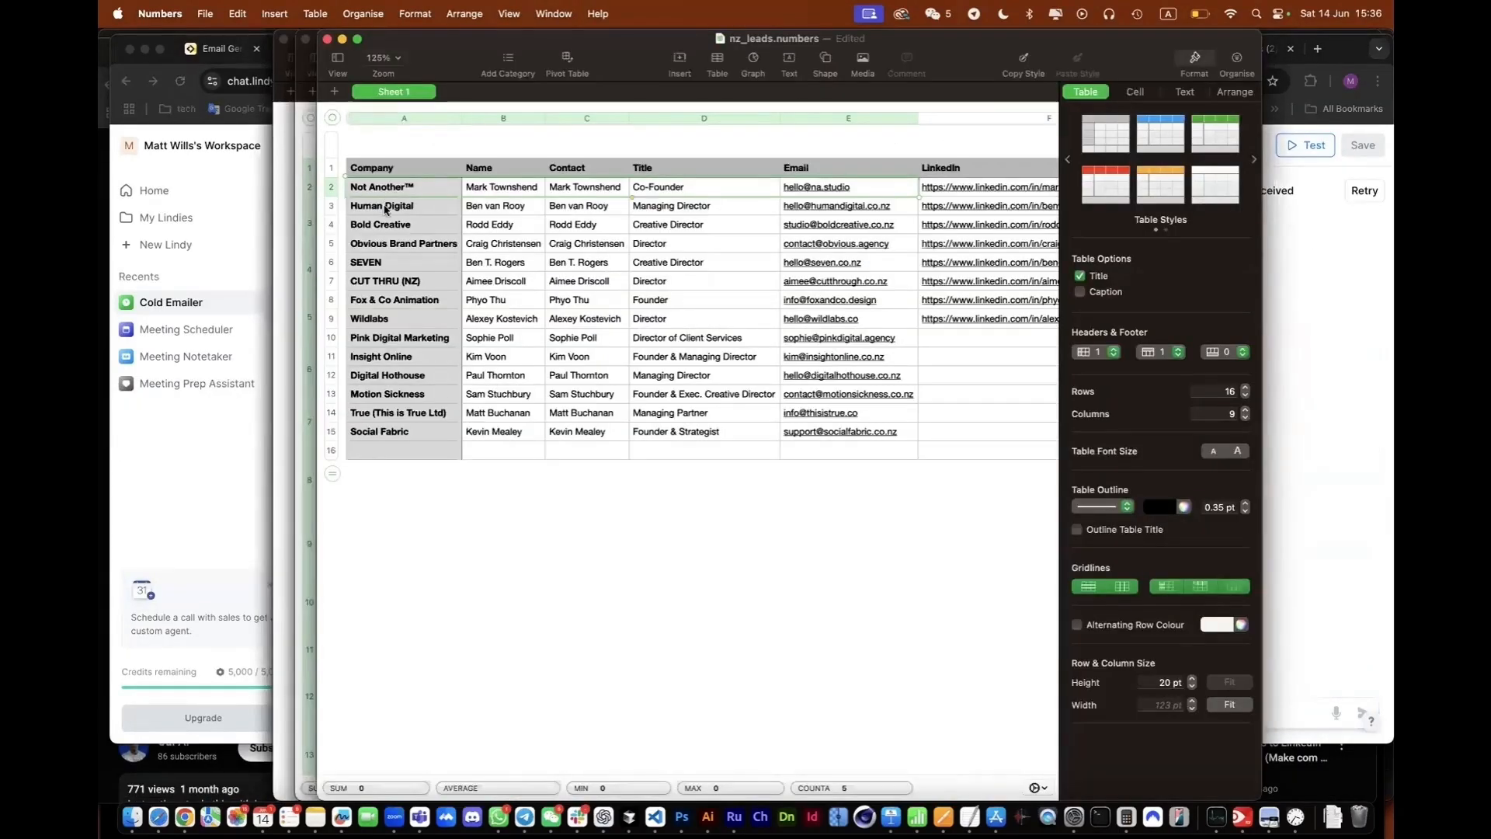
click(386, 207)
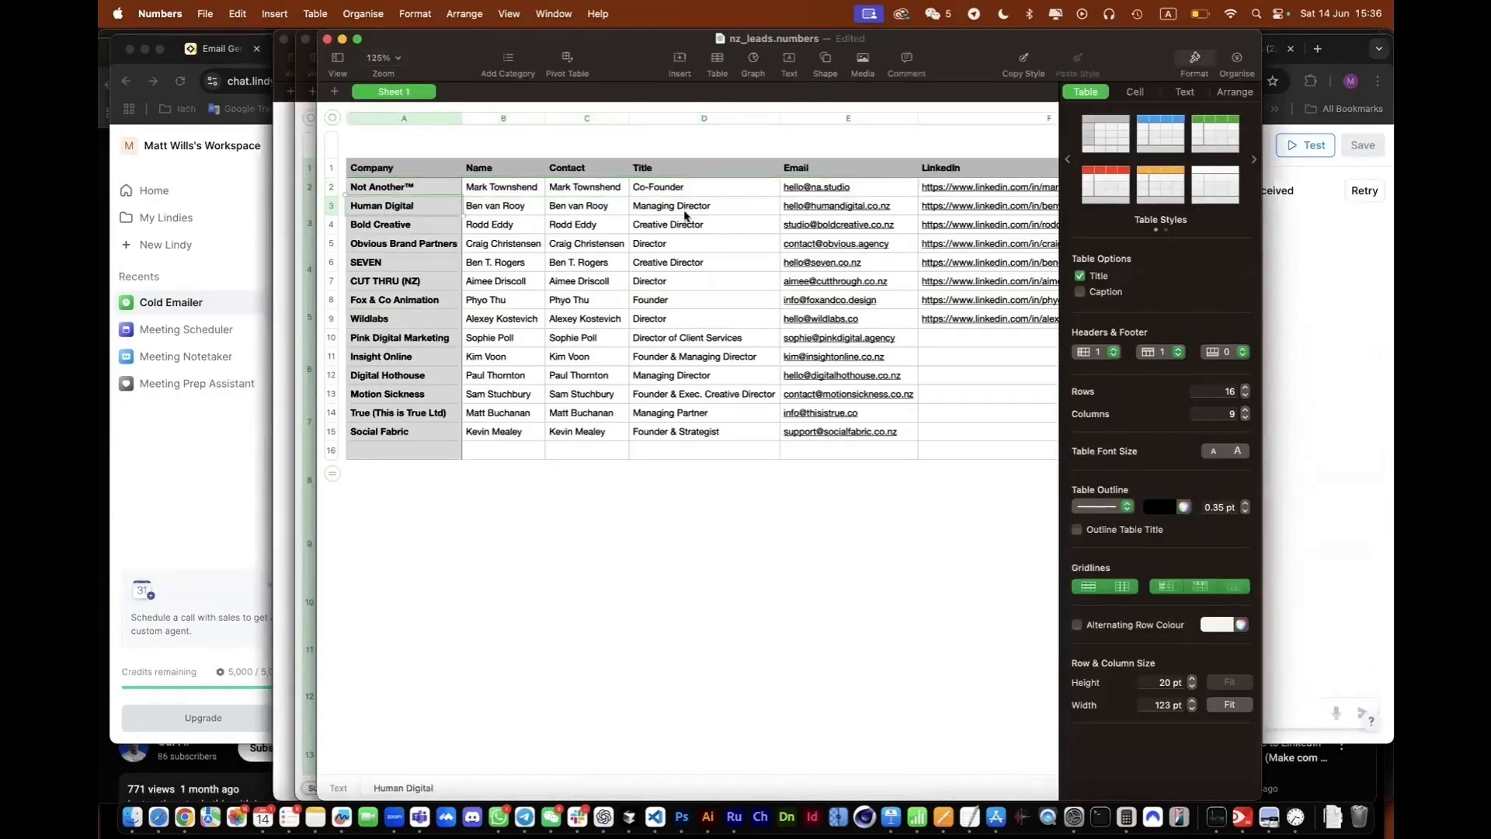
shift+click(896, 211)
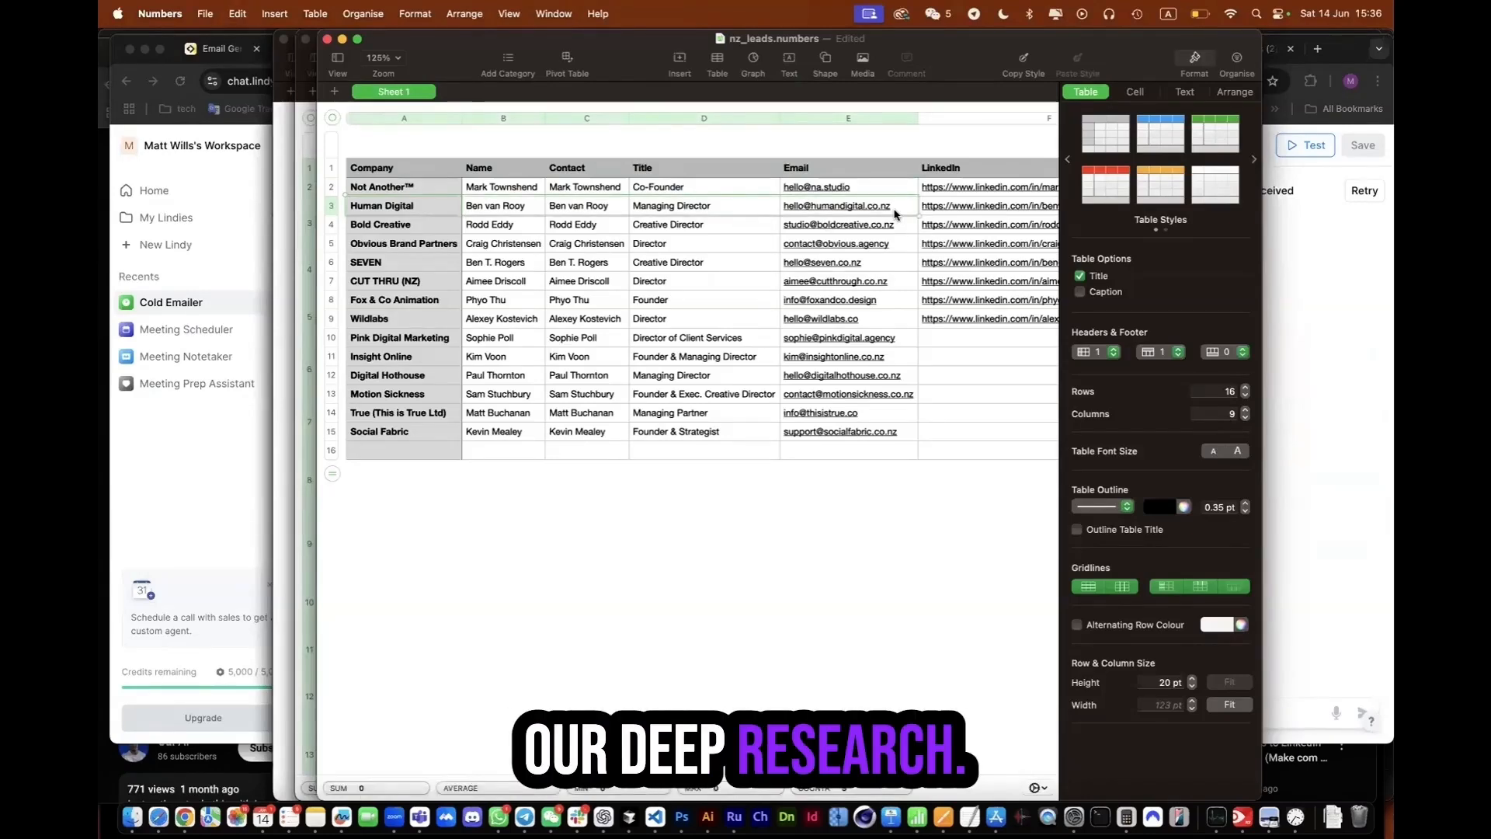
Switch to Chrome, send the copied lead as the Cold Emailer's test message and read the pain point in the agent's findings
key(super+Tab)
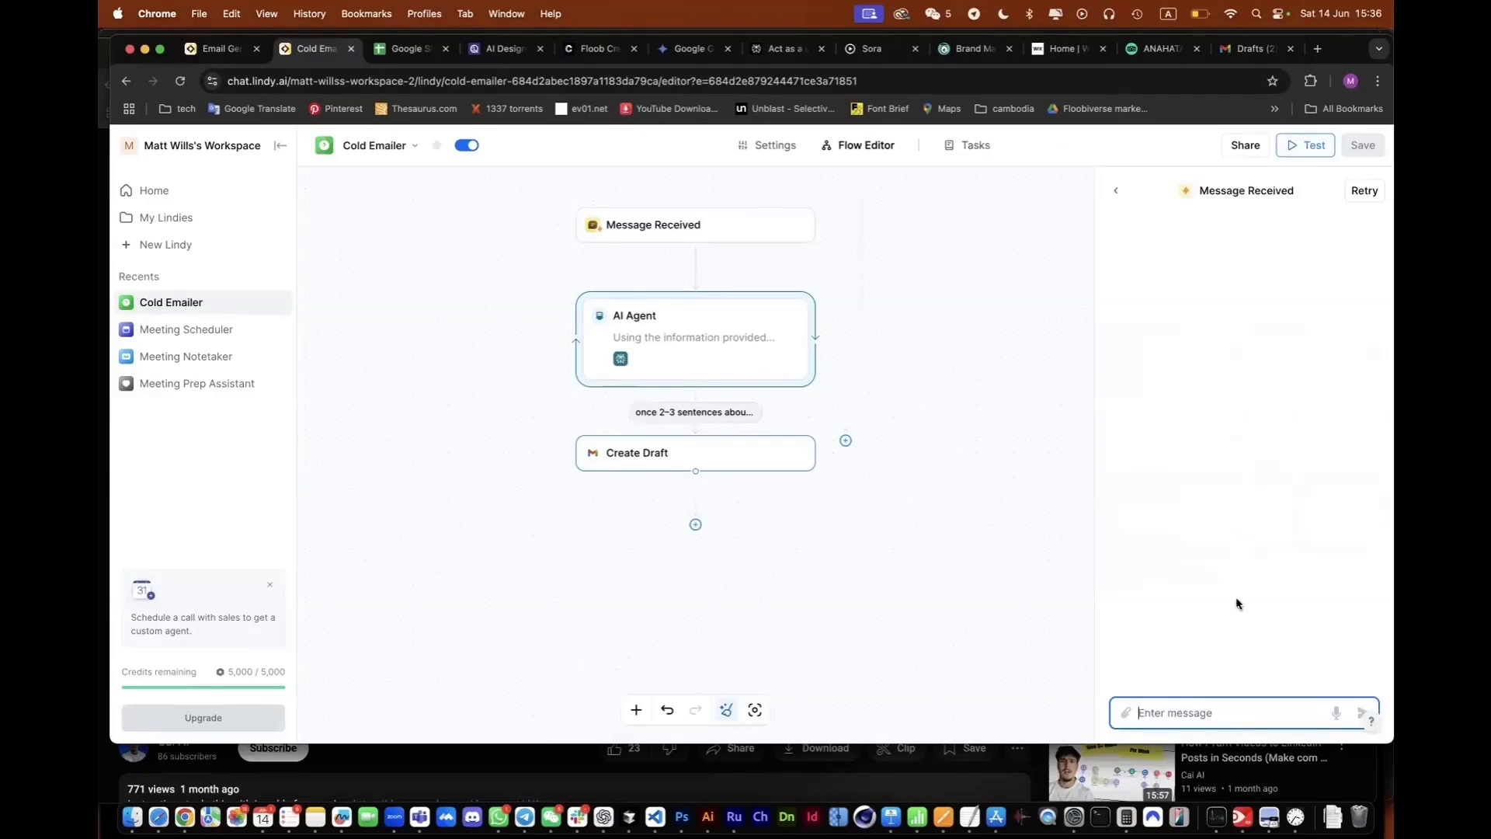
right_click(1224, 701)
click(1210, 643)
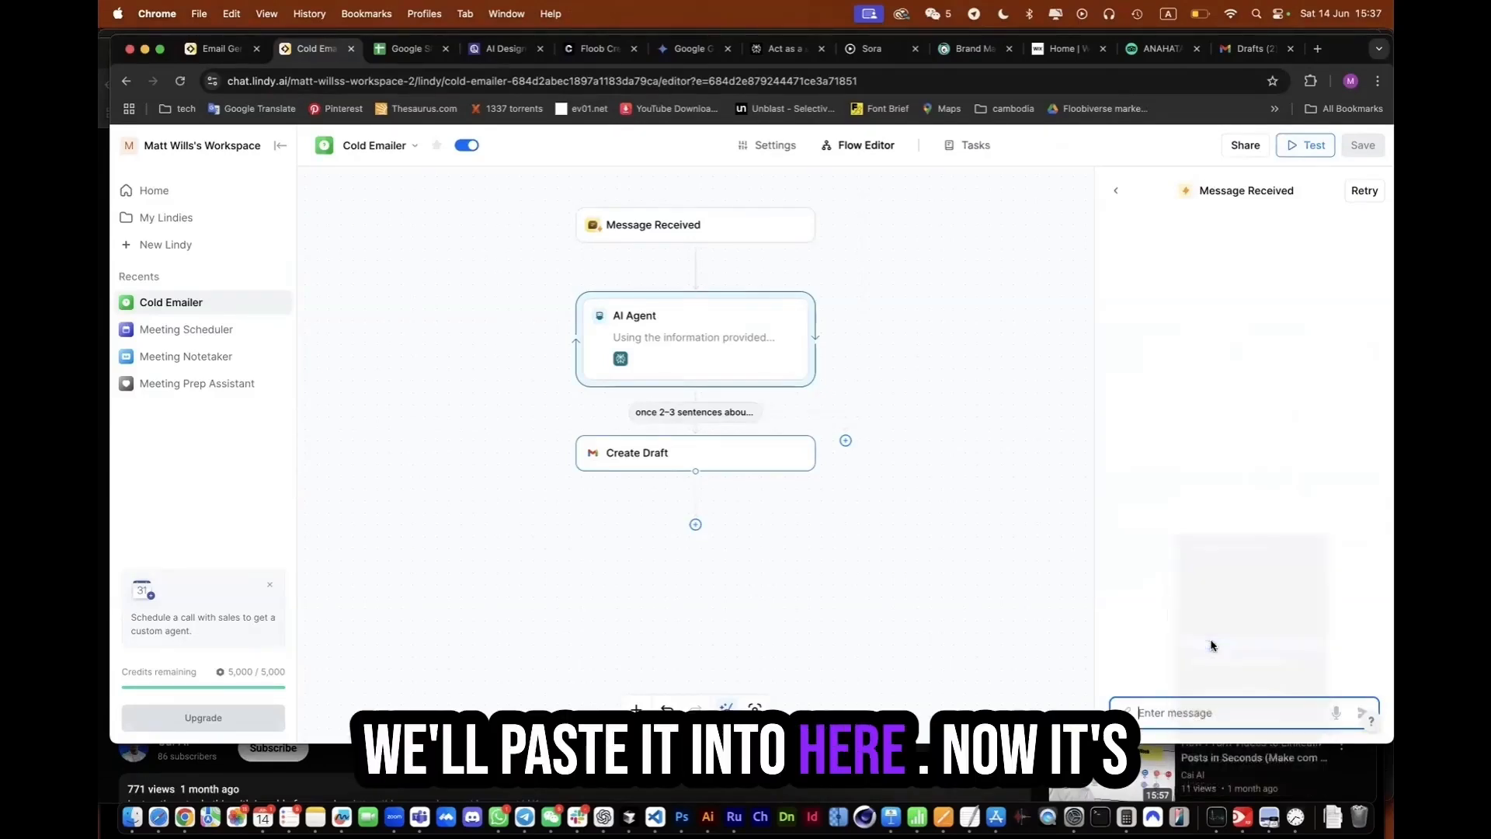
click(1362, 682)
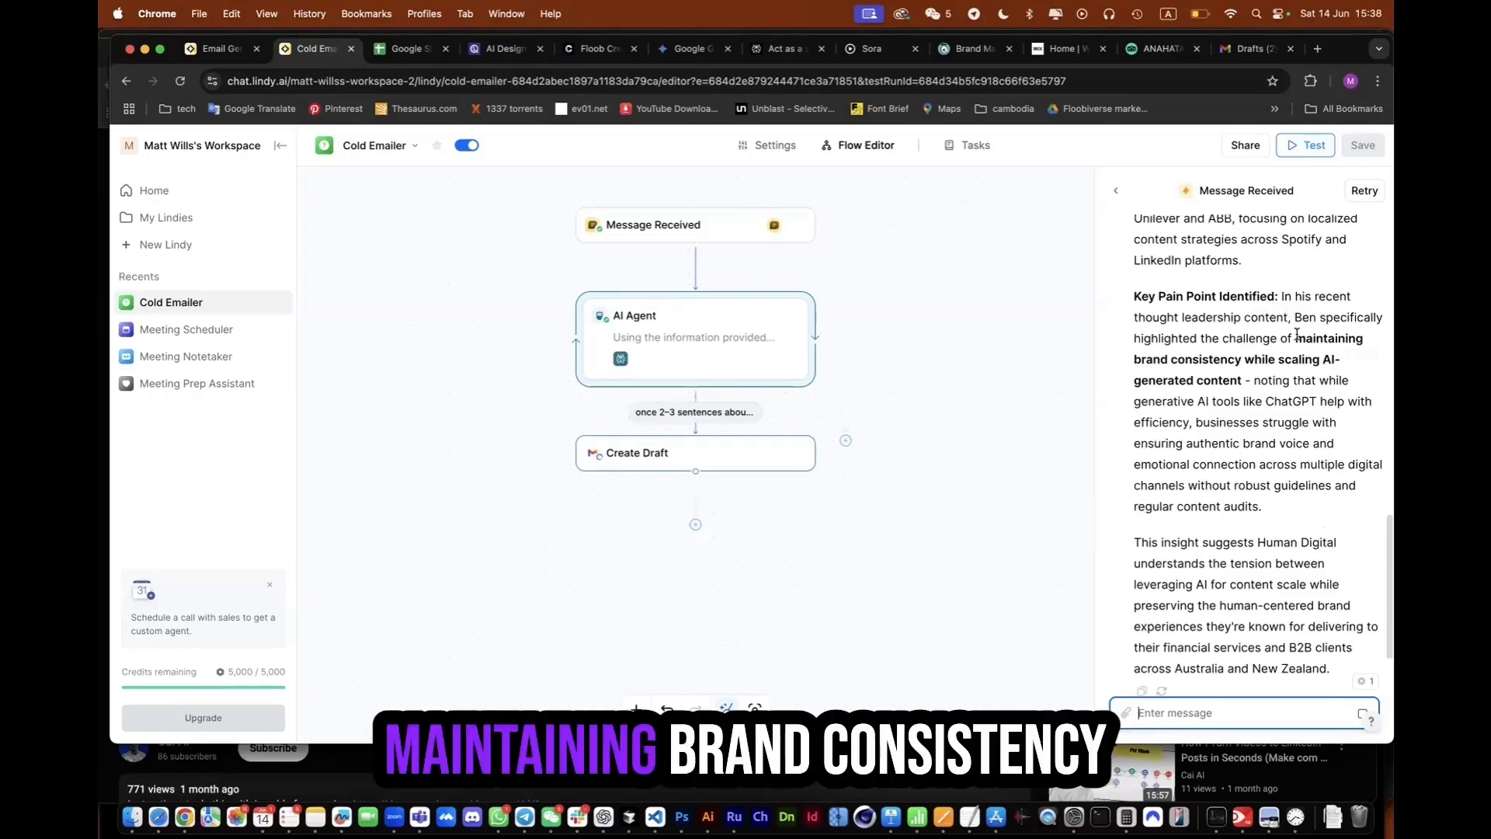
drag(1296, 338, 1245, 376)
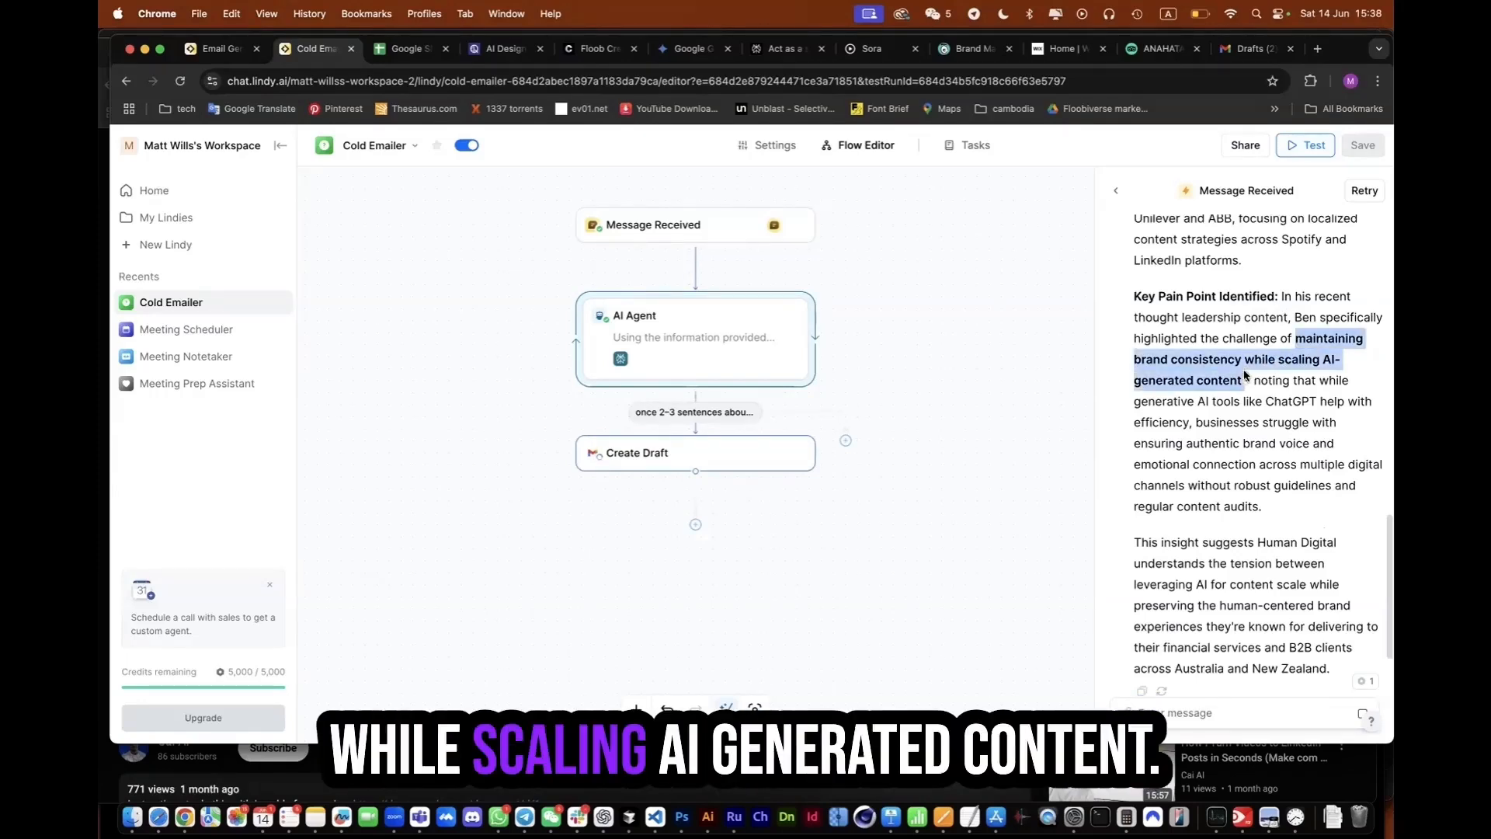
click(1265, 358)
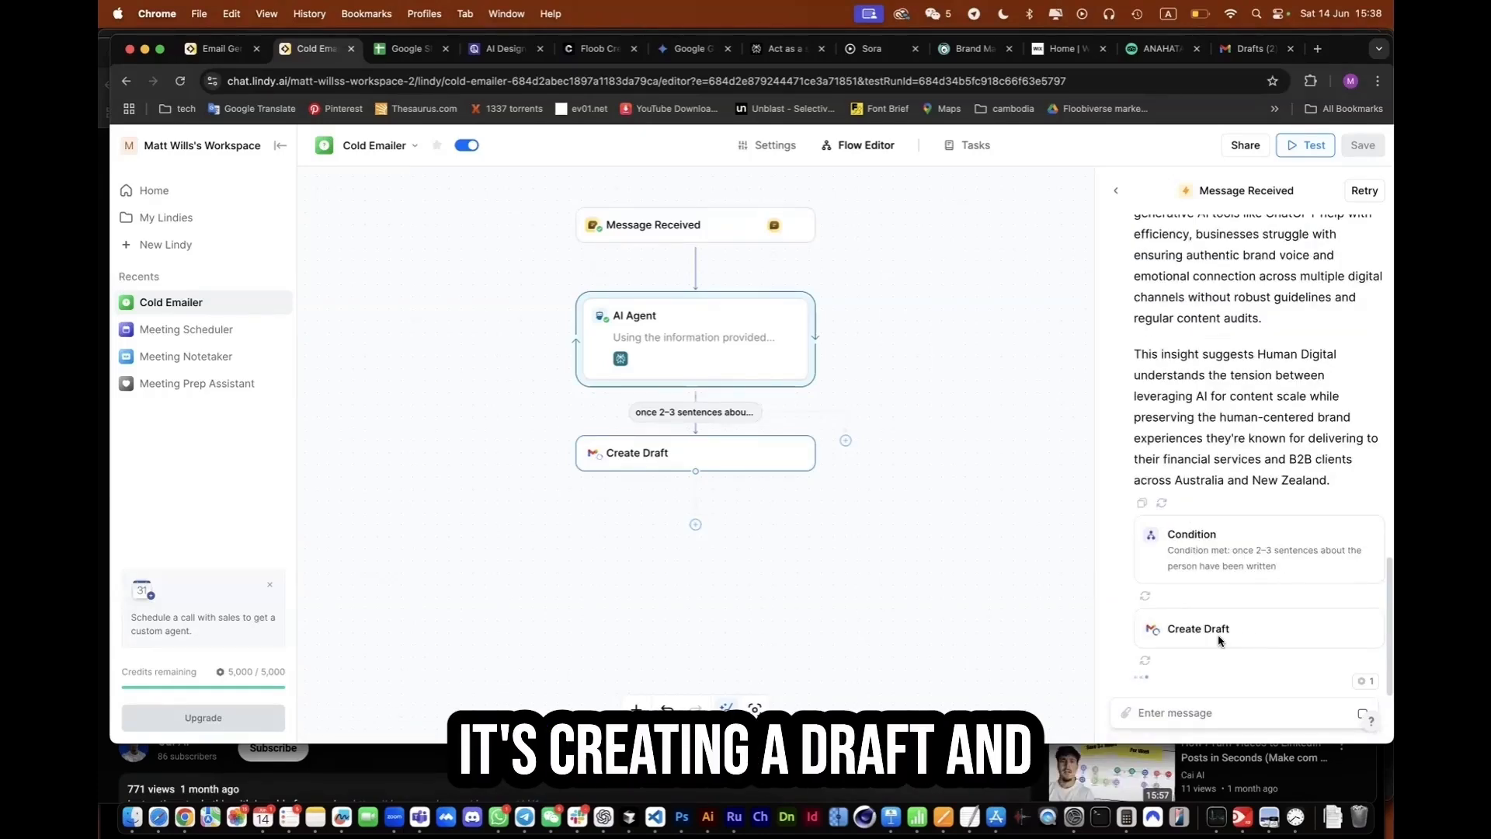
Go to the Drafts folder in Gmail, open the newly generated Human Digital draft and send it
click(1260, 50)
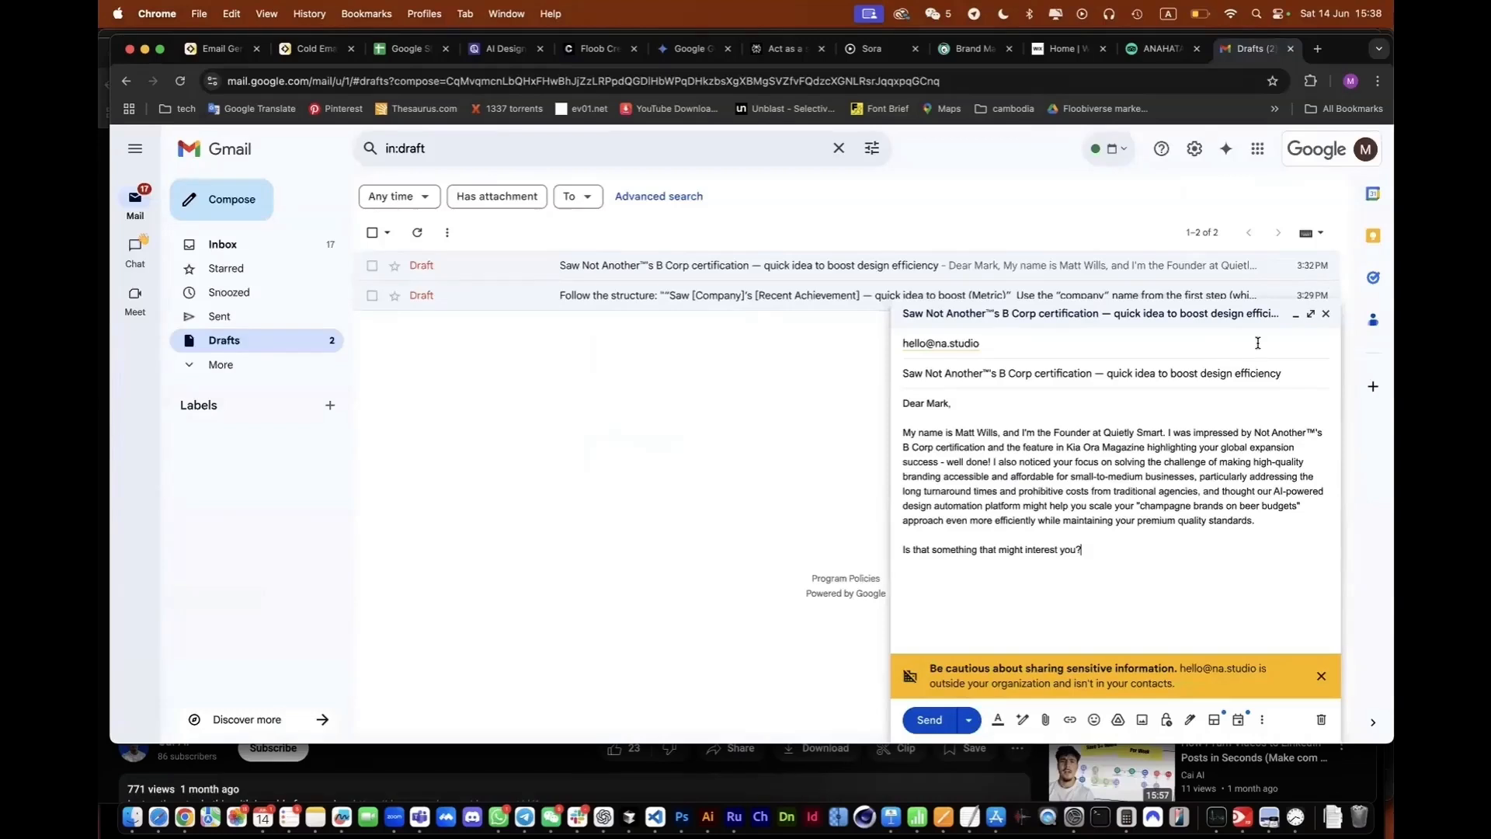
click(484, 276)
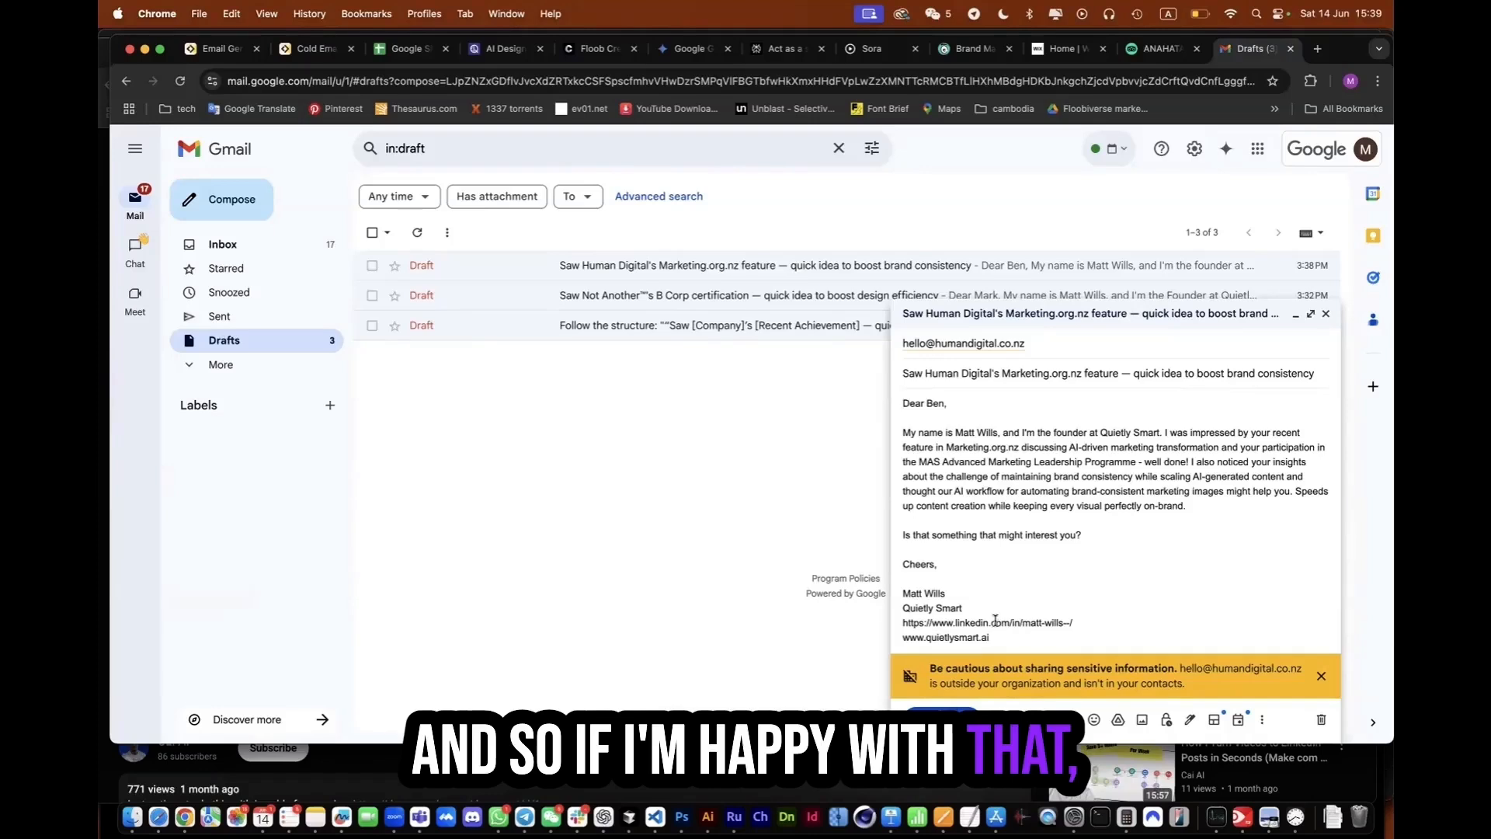
click(940, 719)
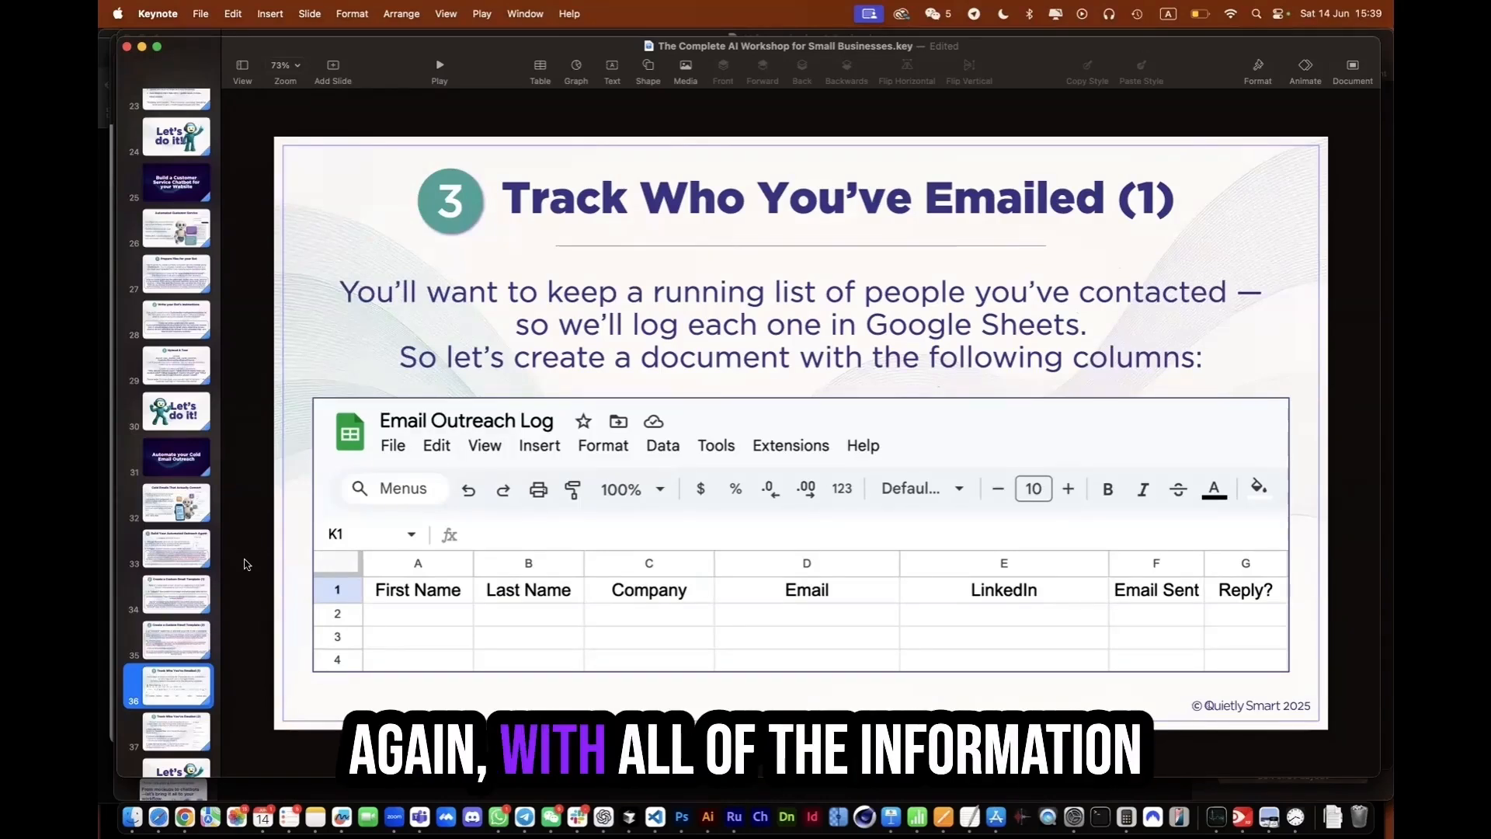
Look over the nz_leads spreadsheet in Numbers, then switch to Chrome and review the Email Outreach Log's column headings through Email Sent and Reply?
key(super+Tab)
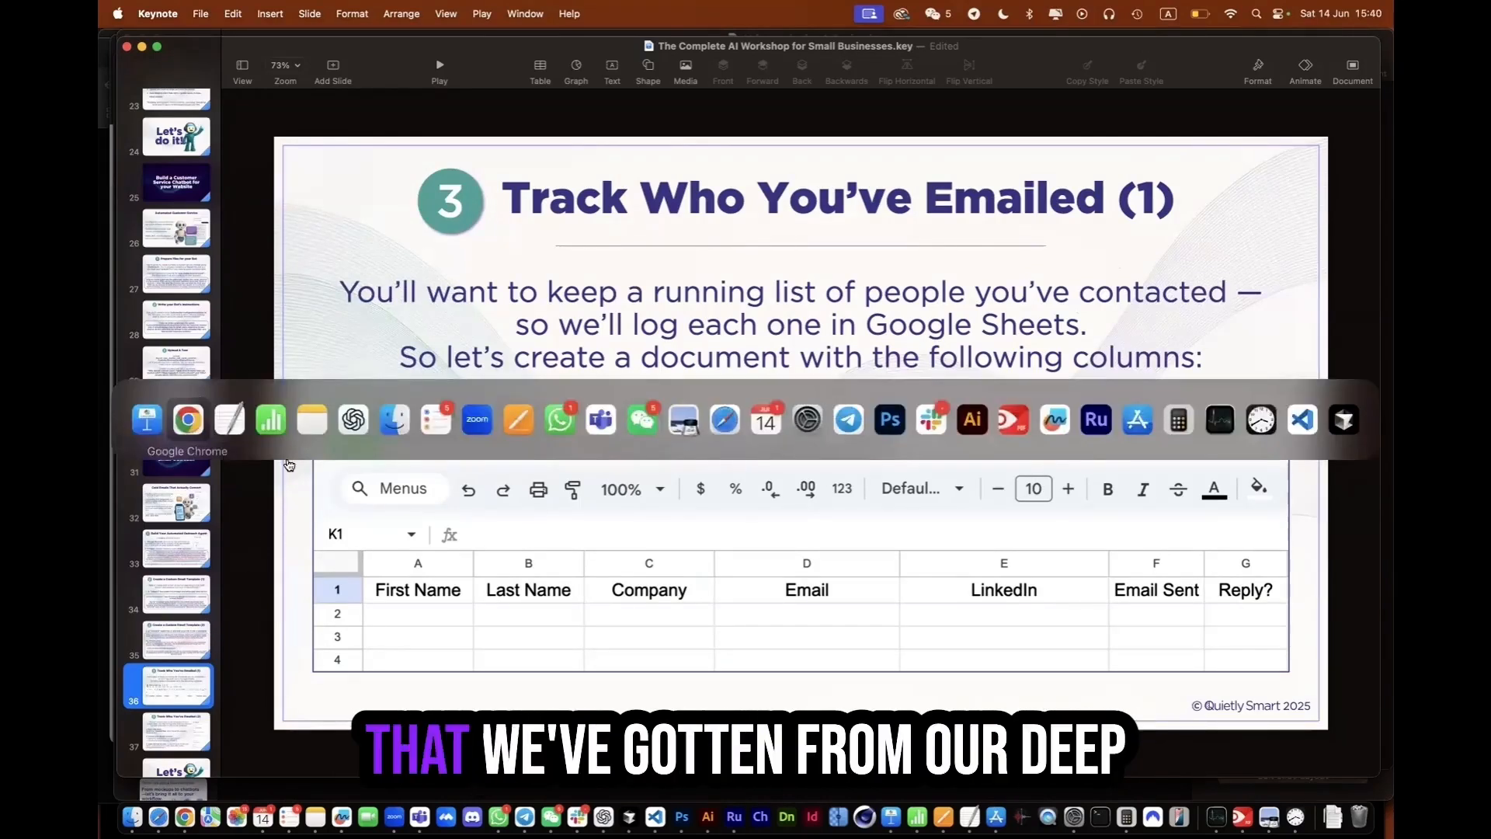
click(274, 423)
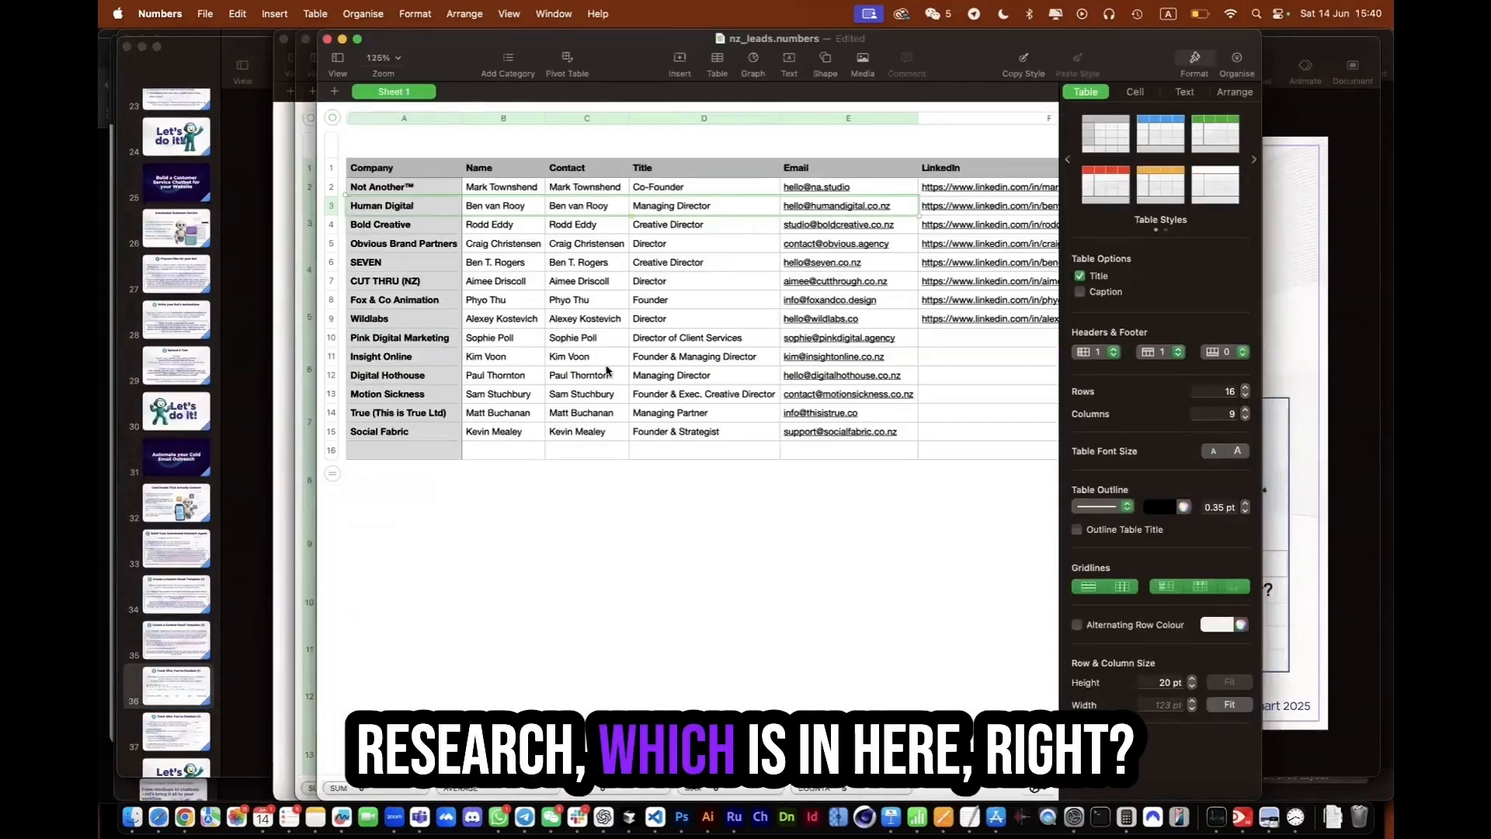
key(super+Tab)
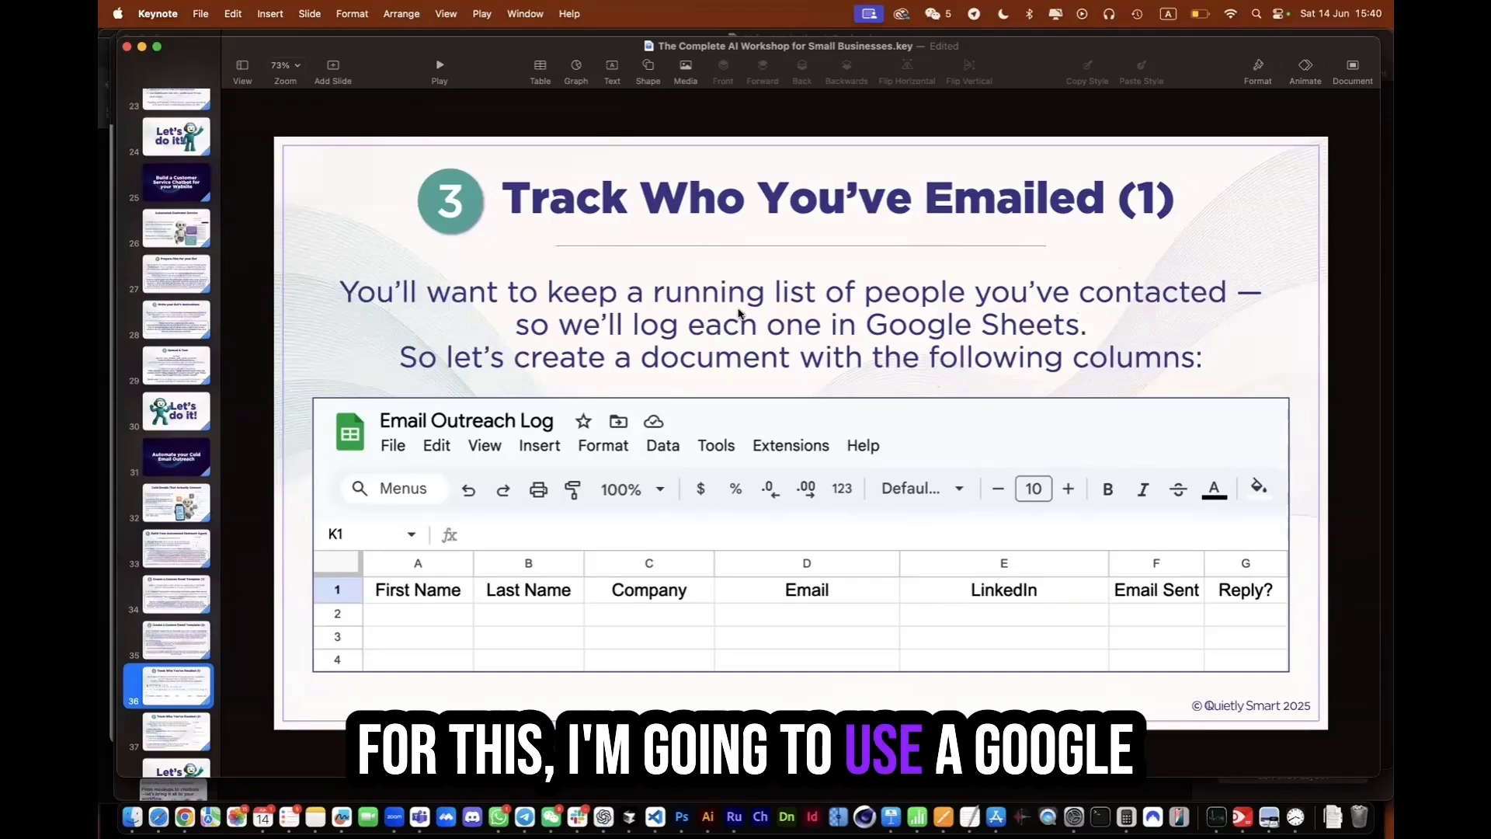
key(super+Tab)
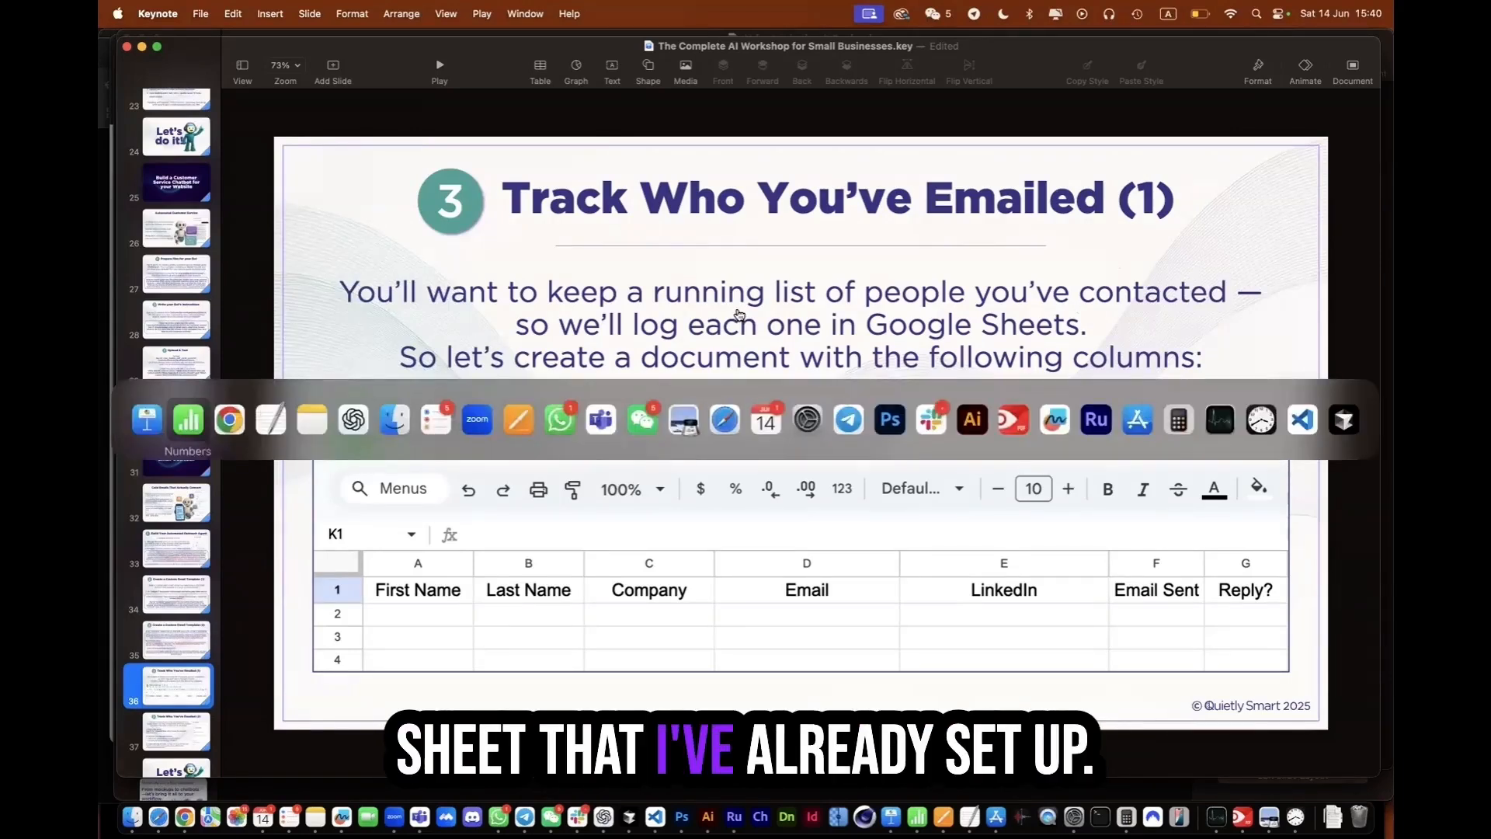
key(super+Tab)
click(417, 483)
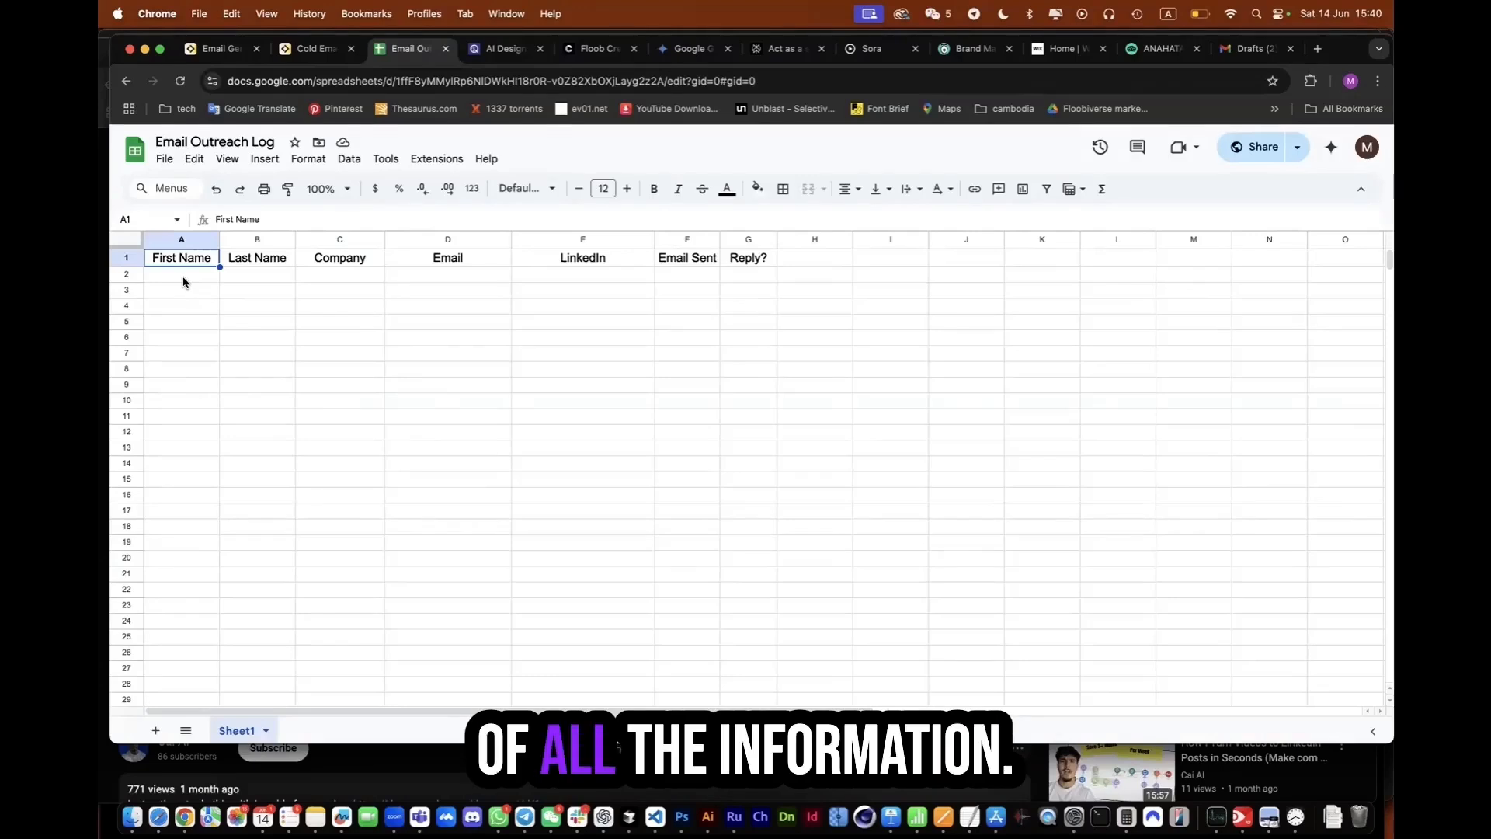
click(694, 275)
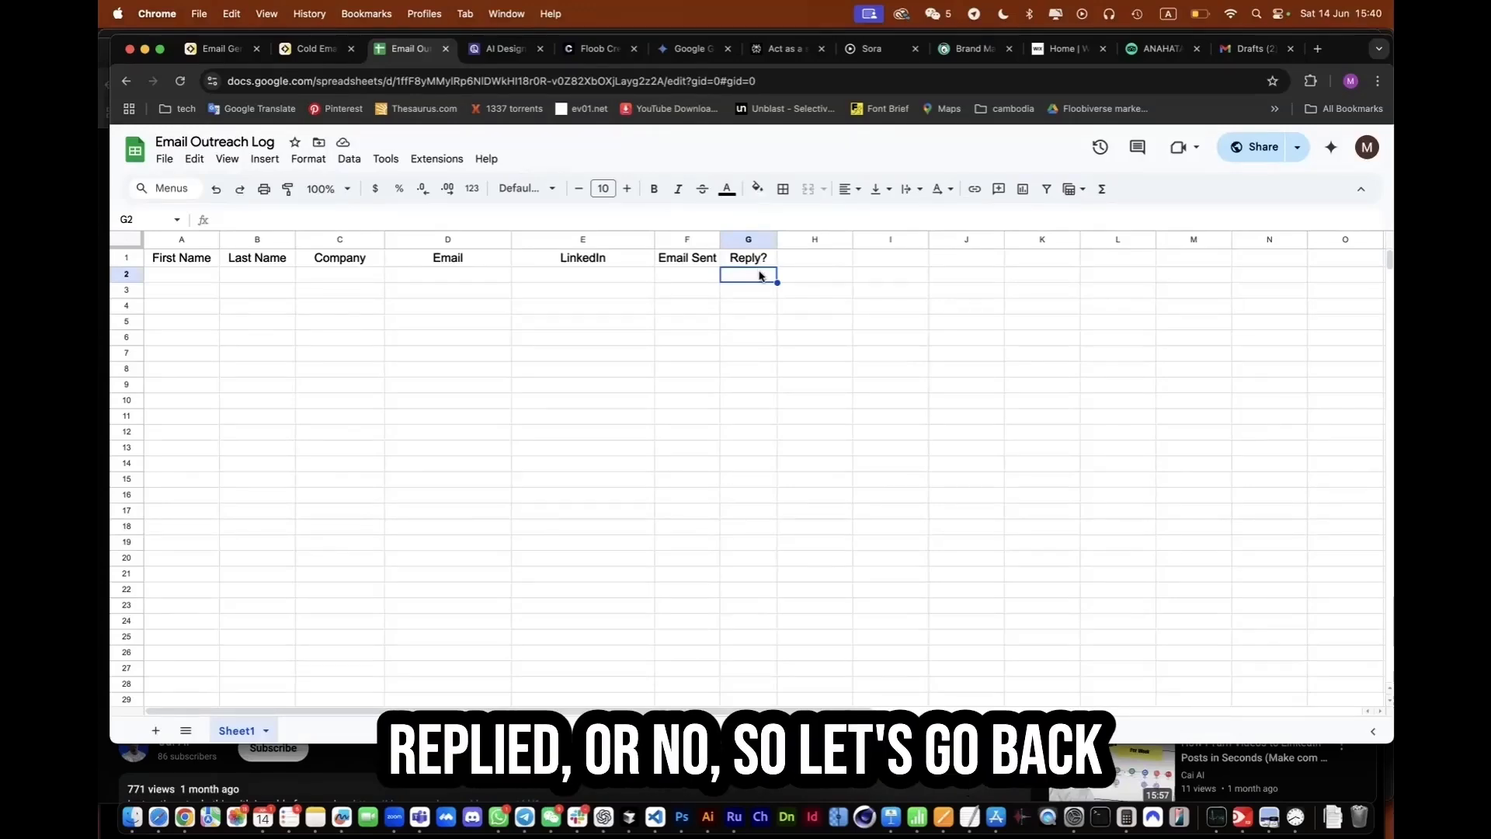
Add a Google Sheets Append row action after Create Draft in the Cold Emailer flow, consulting the "Track Who You've Emailed (2)" slide in Keynote
click(308, 51)
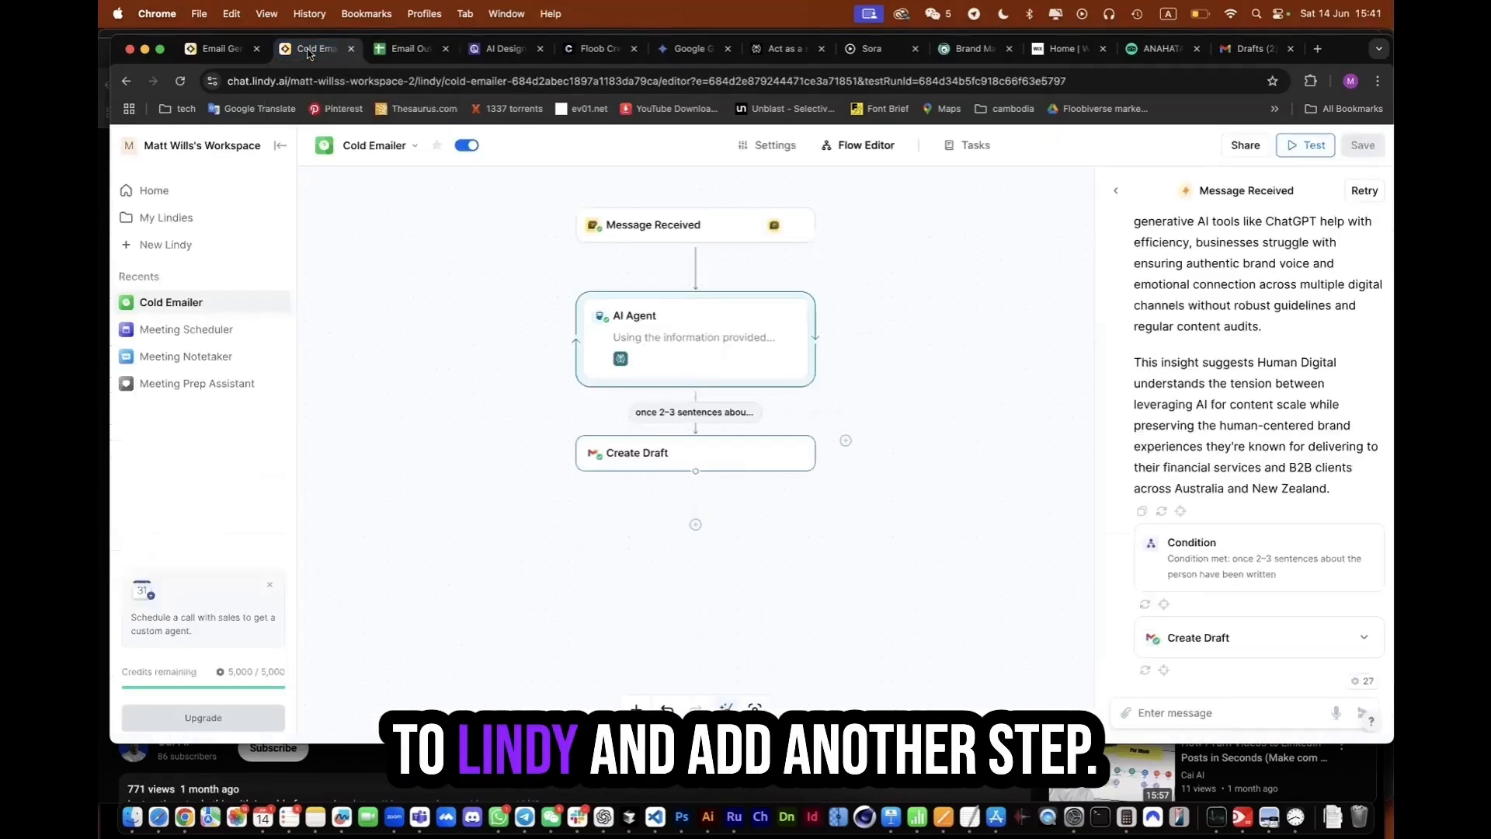
click(696, 526)
key(super+Tab)
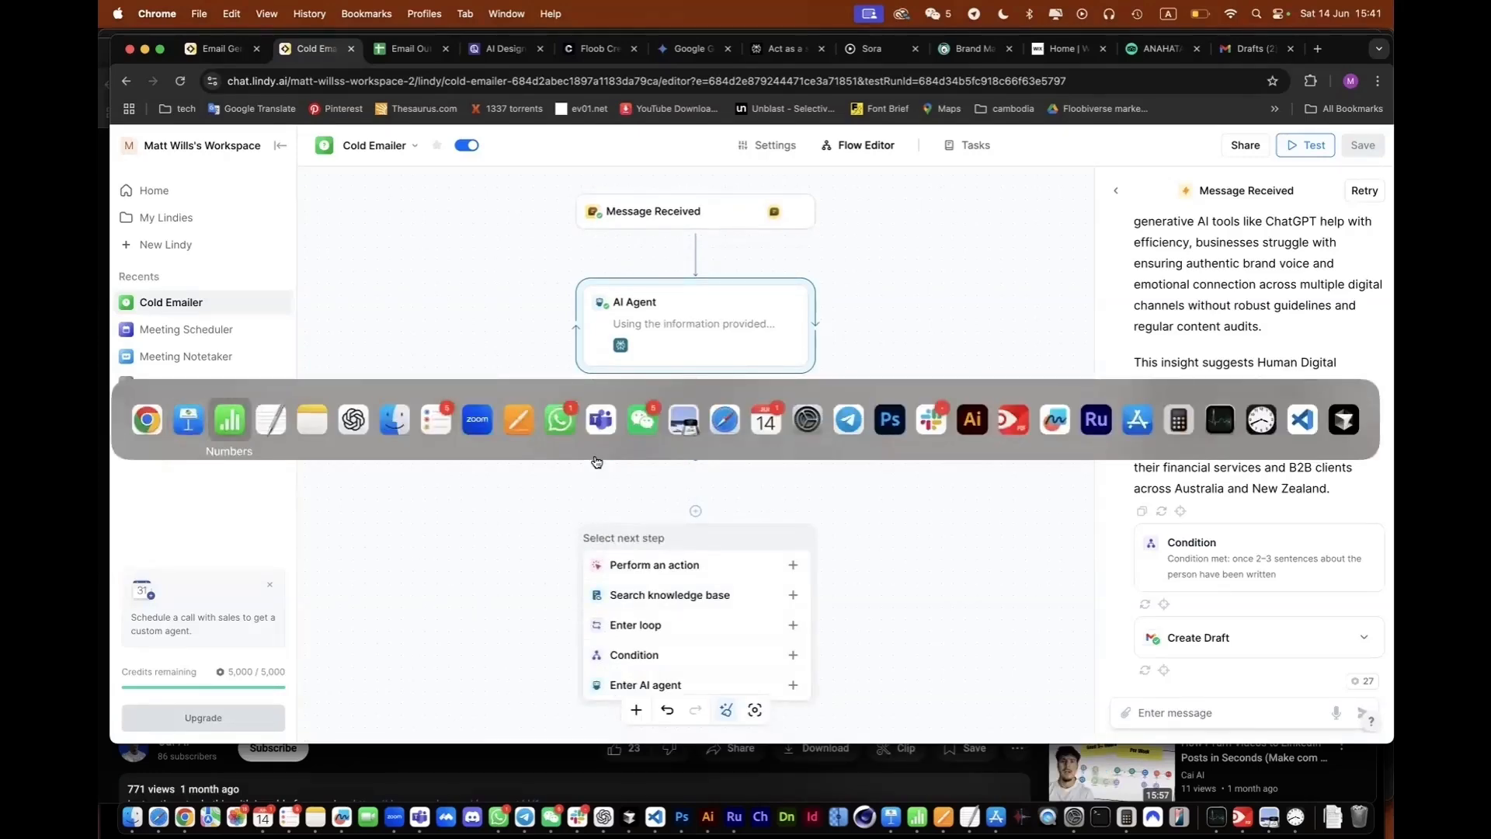
key(super+Tab)
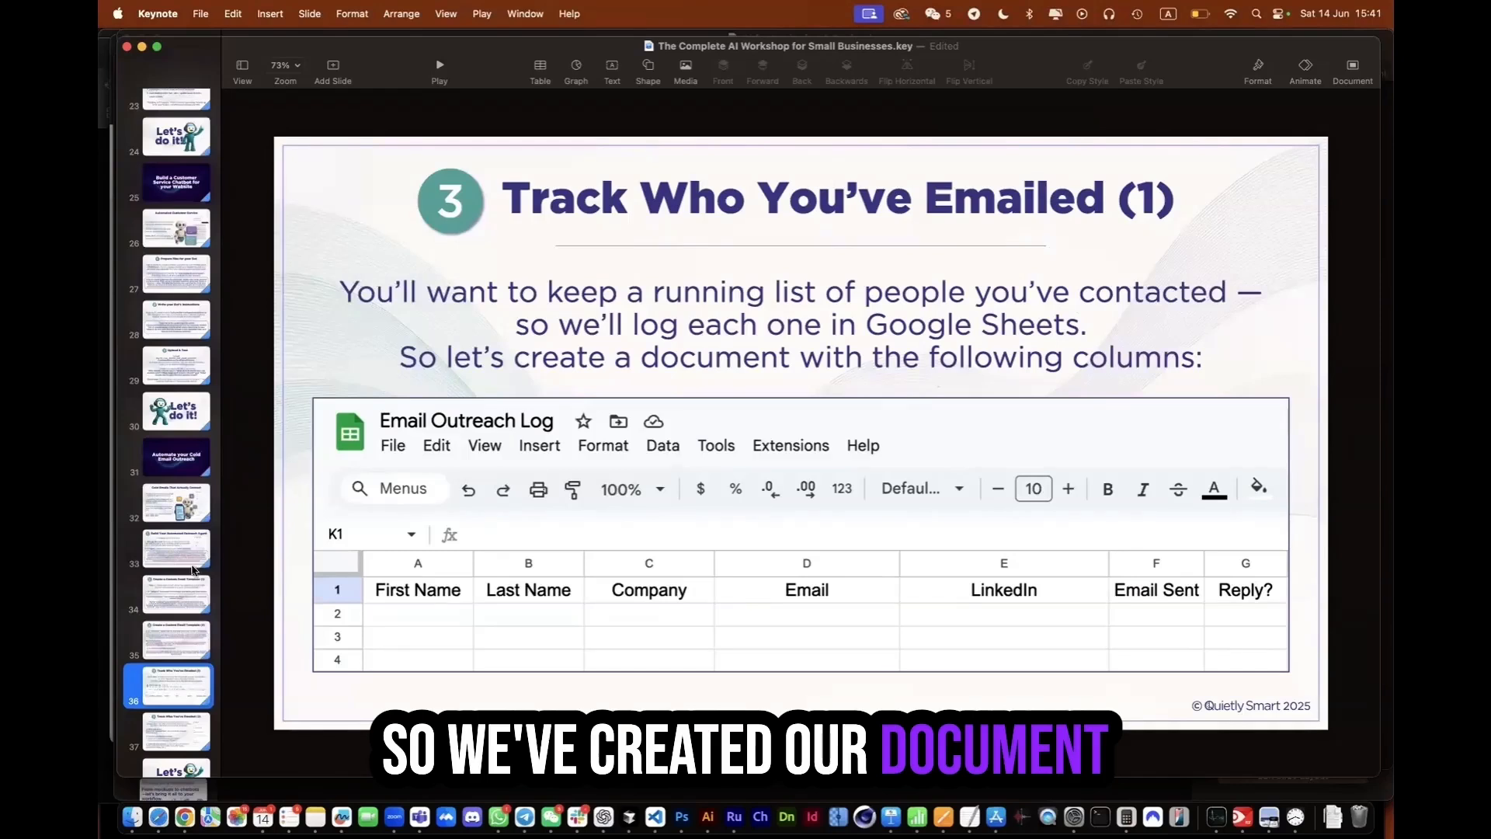
click(178, 727)
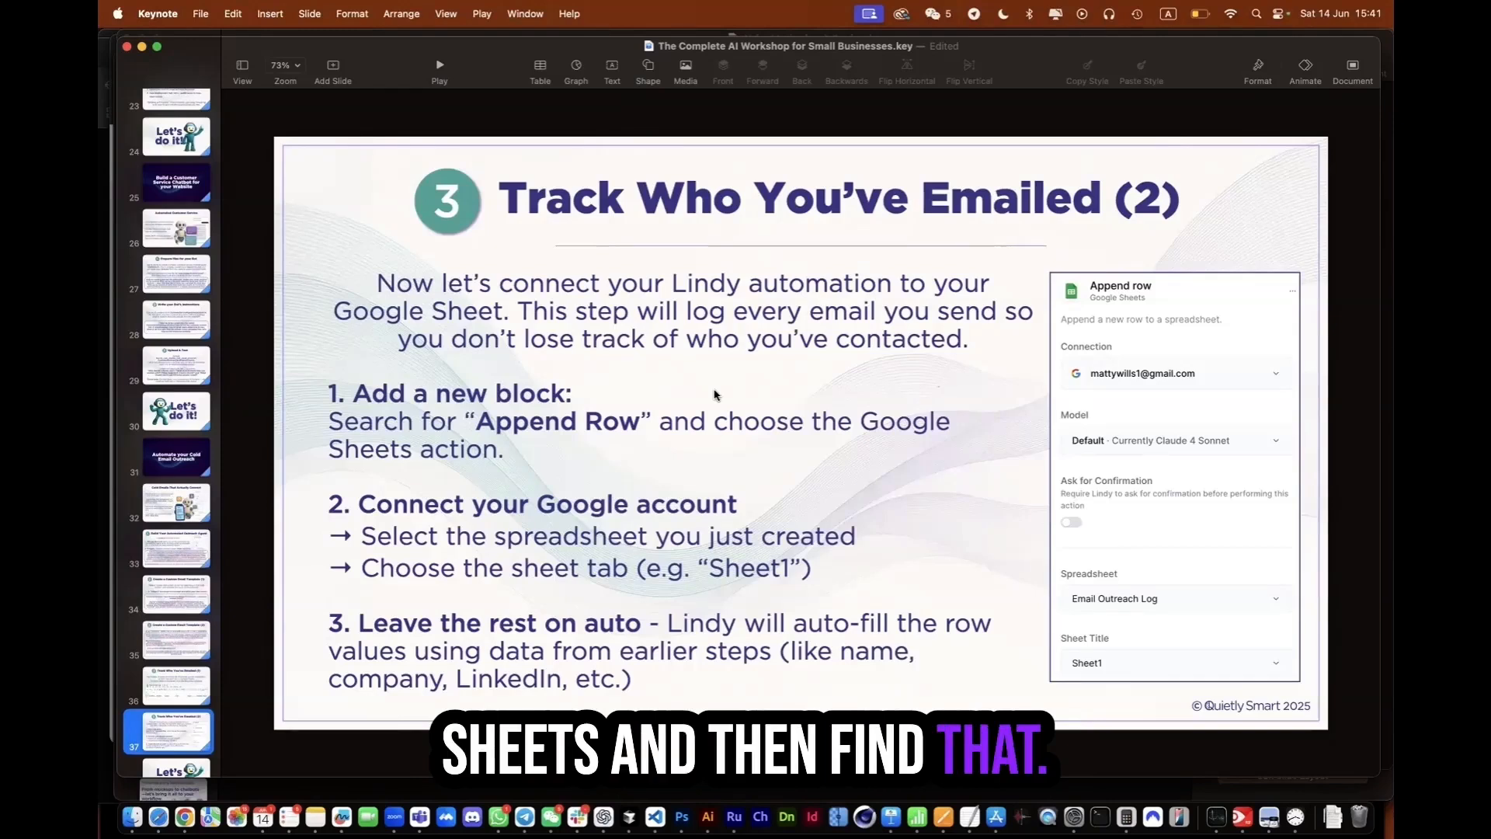
key(super+Tab)
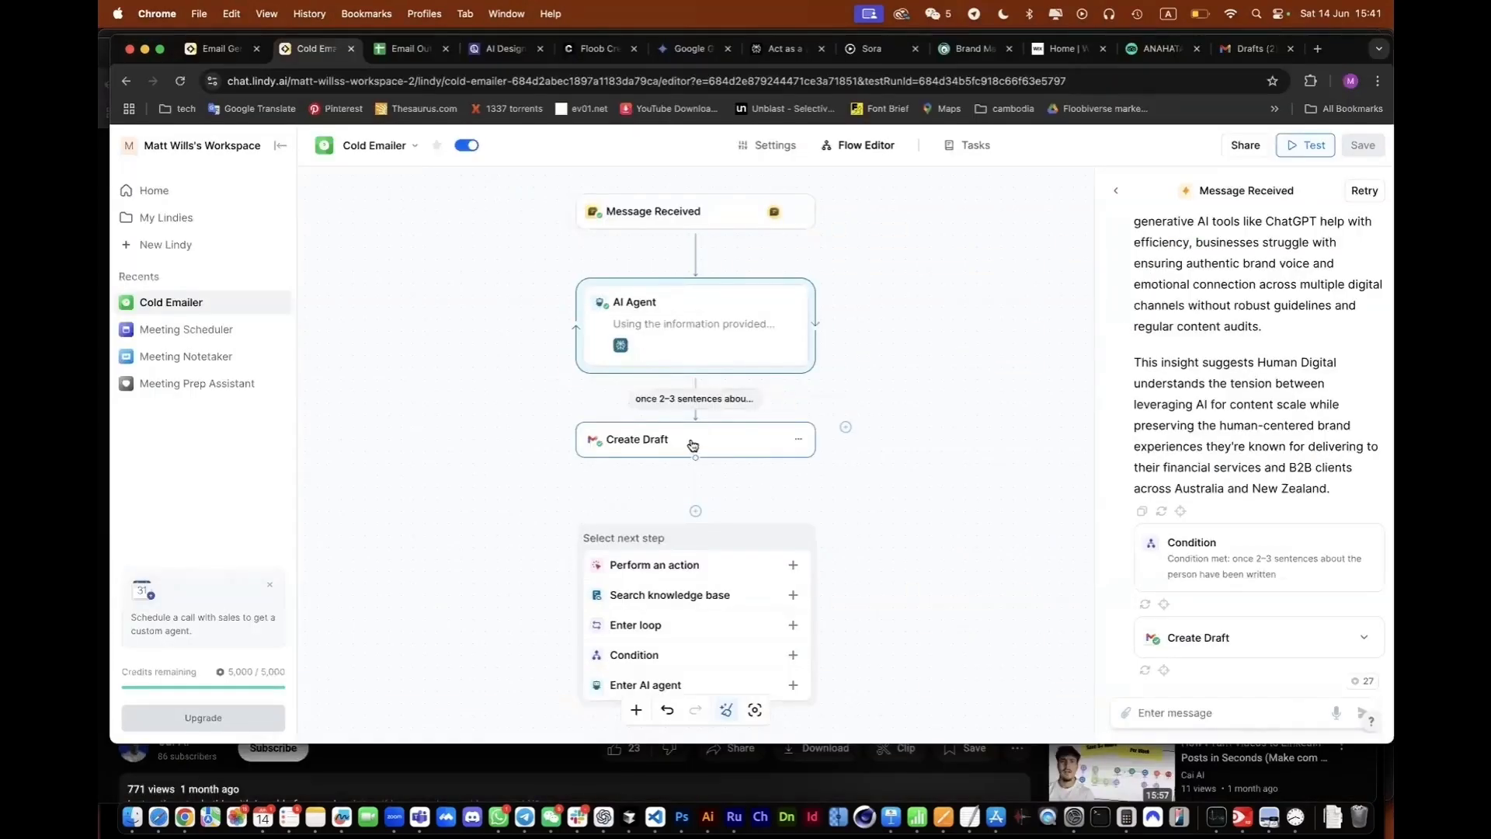
click(698, 567)
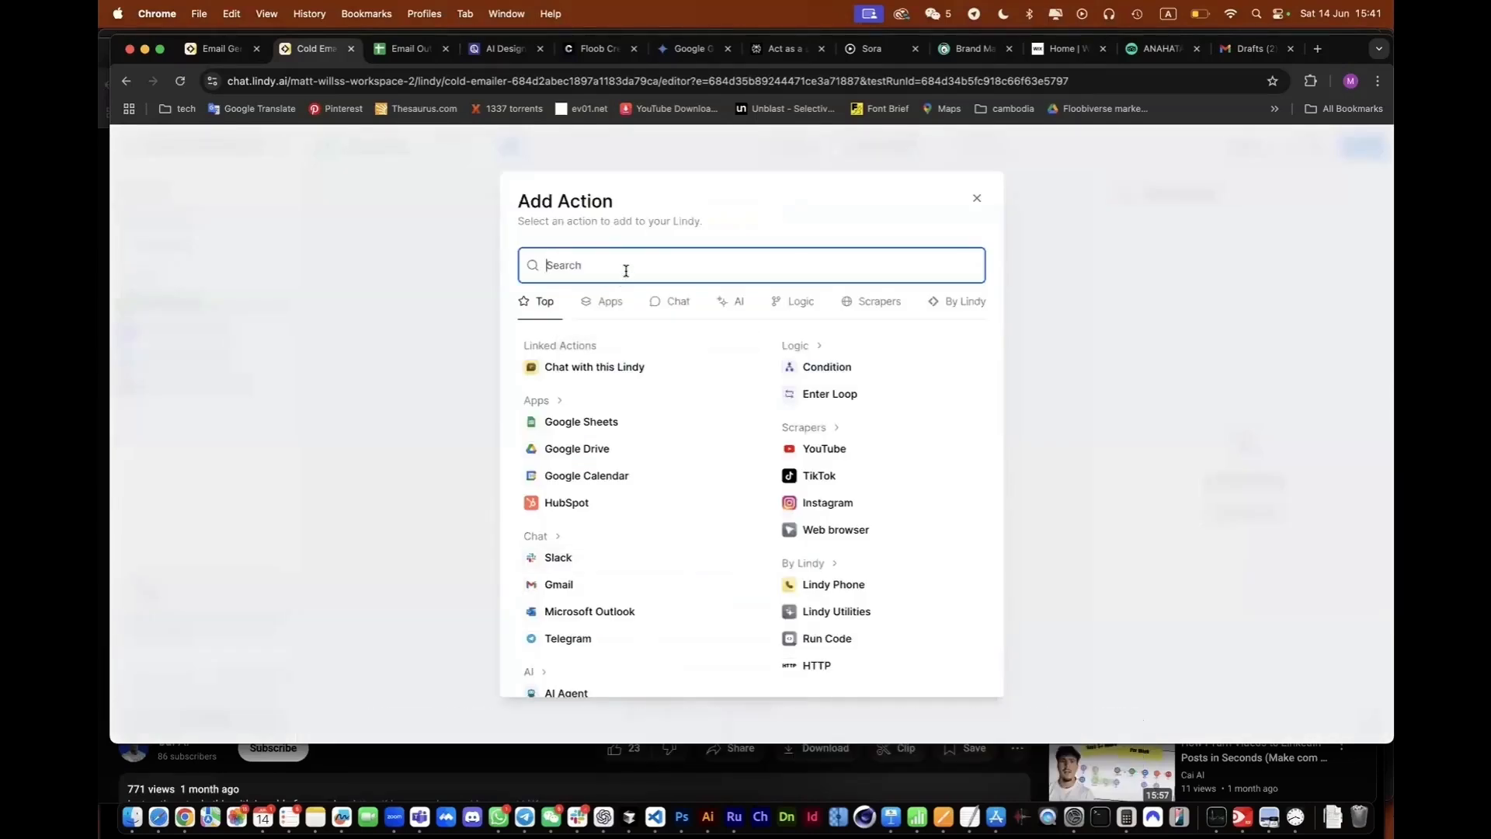
text(google sheets)
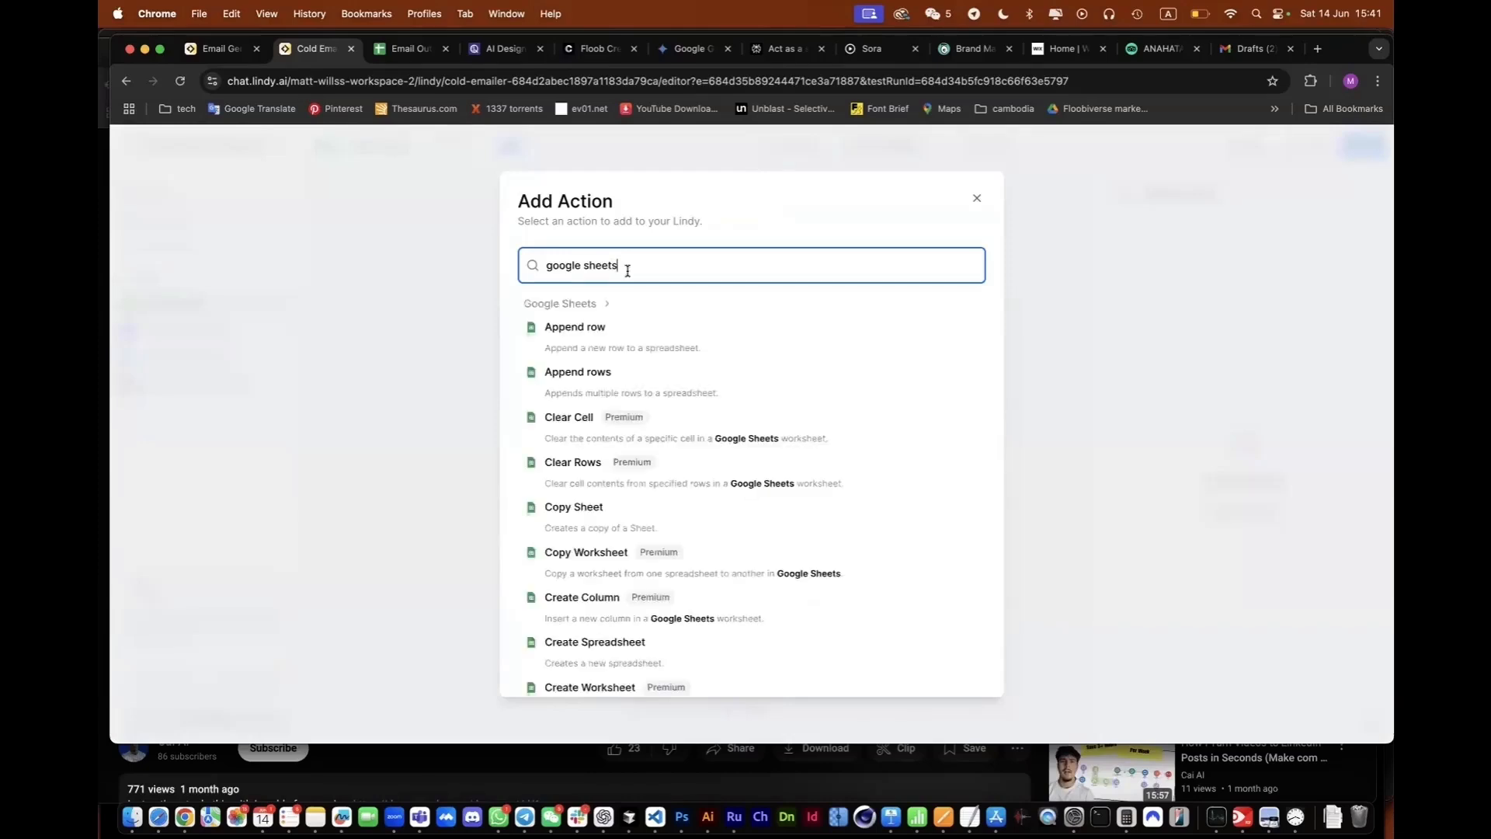
click(583, 334)
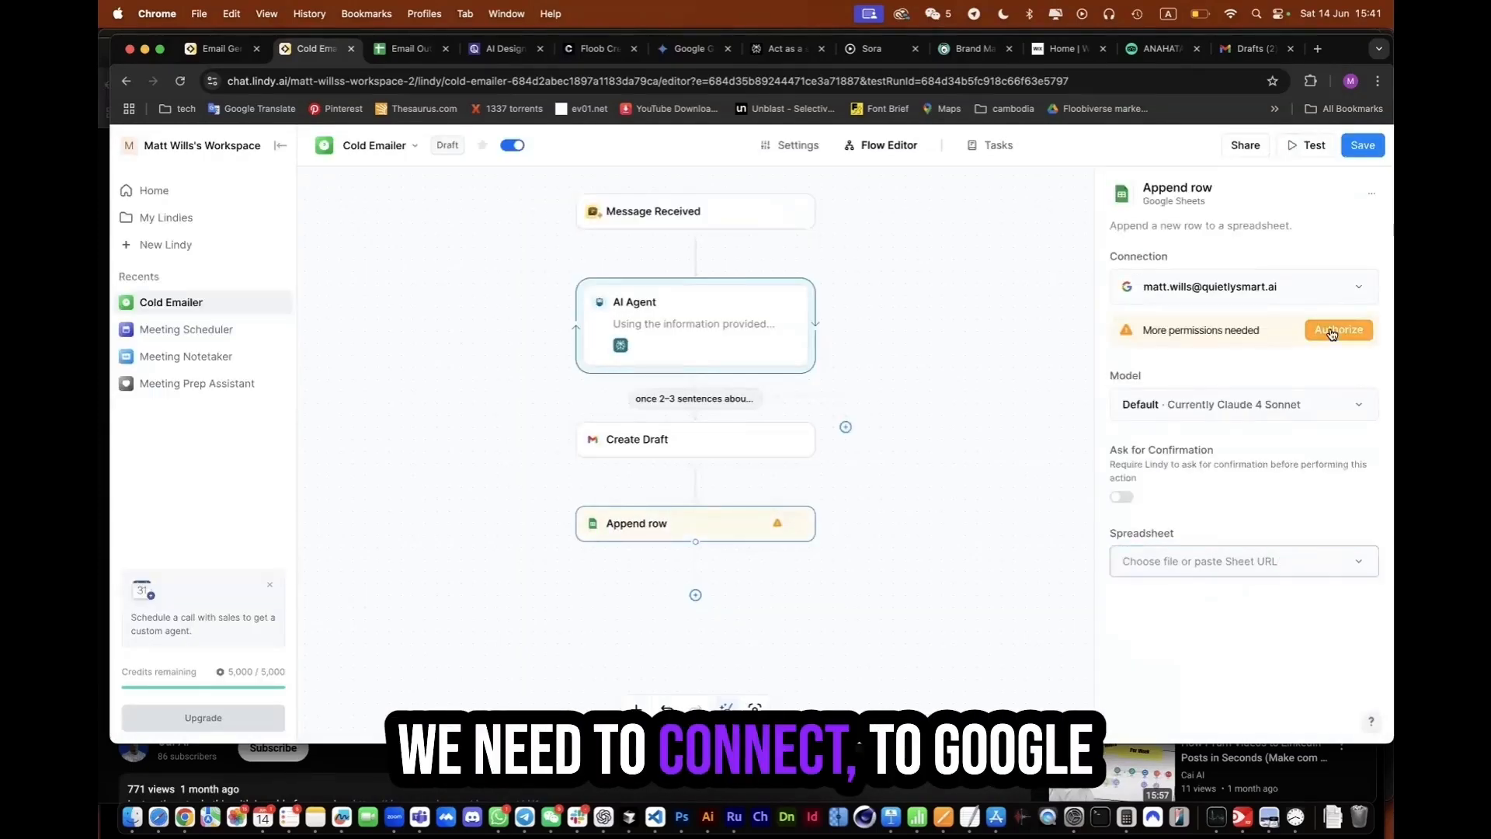
Authorize Lindy for all requested Google Drive and Sheets access with the quietlysmart.ai account, and point Append row to Sheet1 of Email Outreach Log
click(1337, 330)
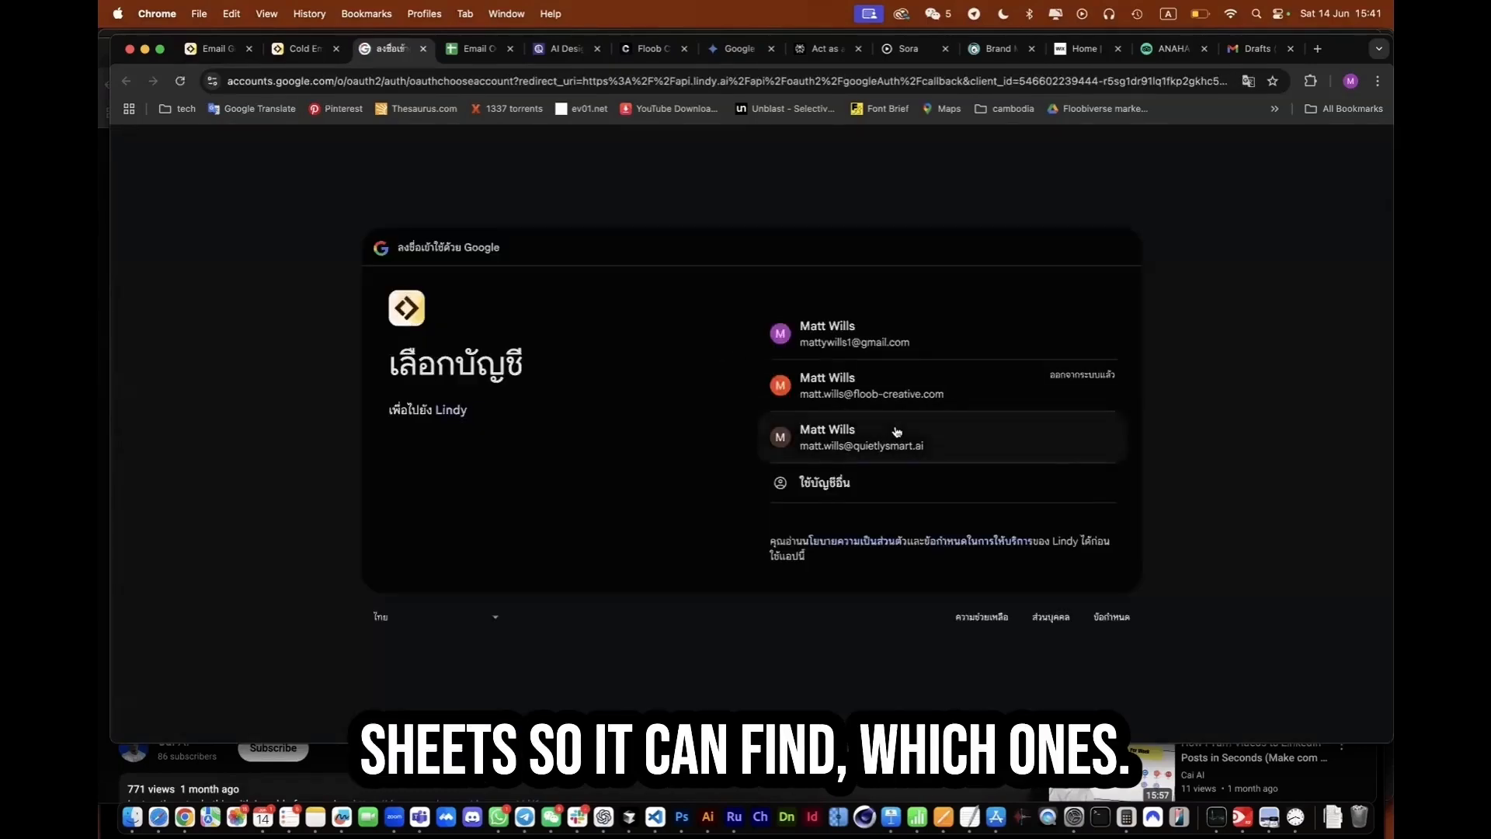
click(893, 447)
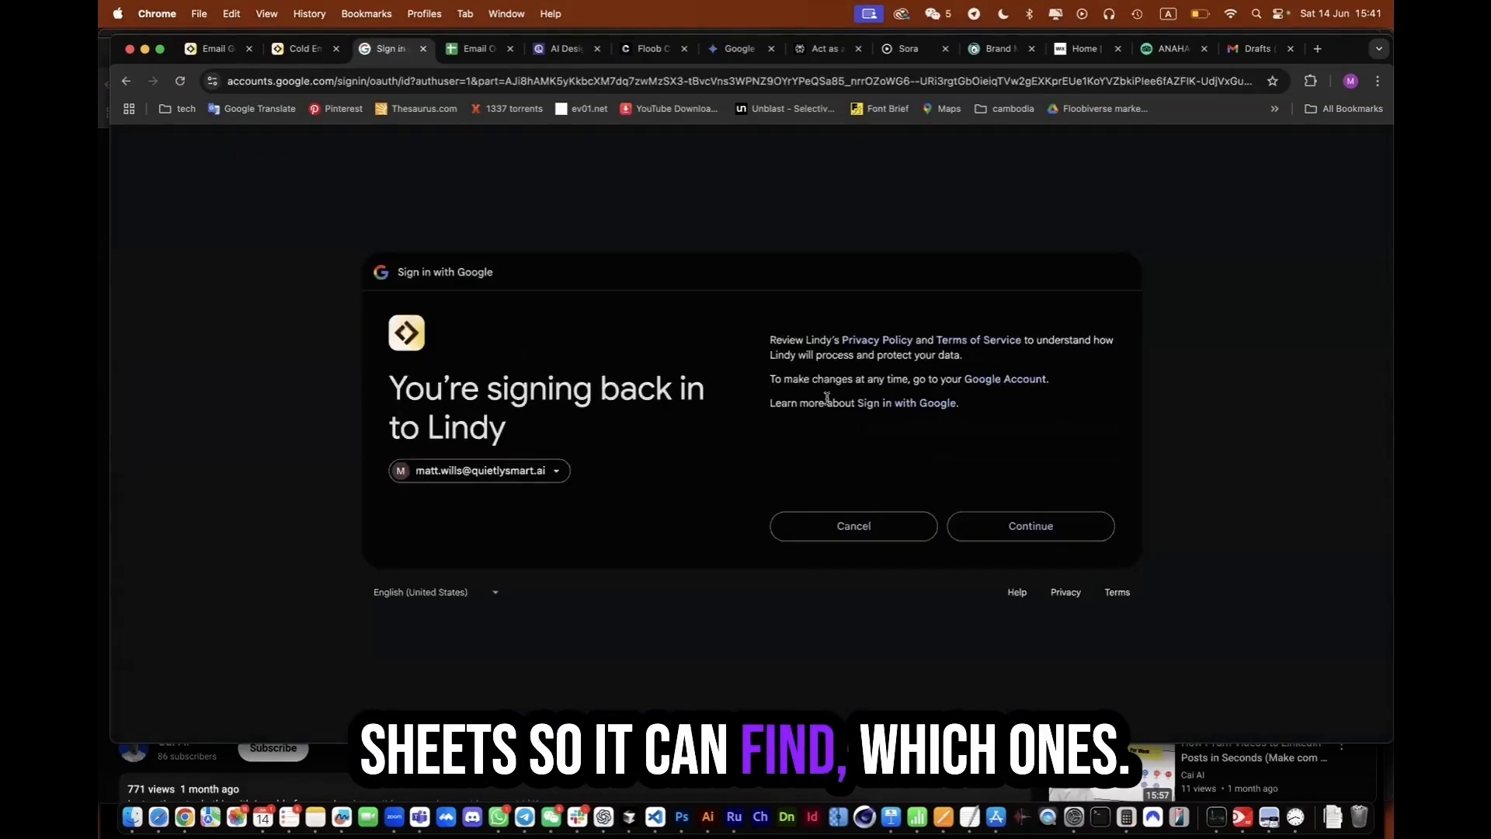
click(1061, 514)
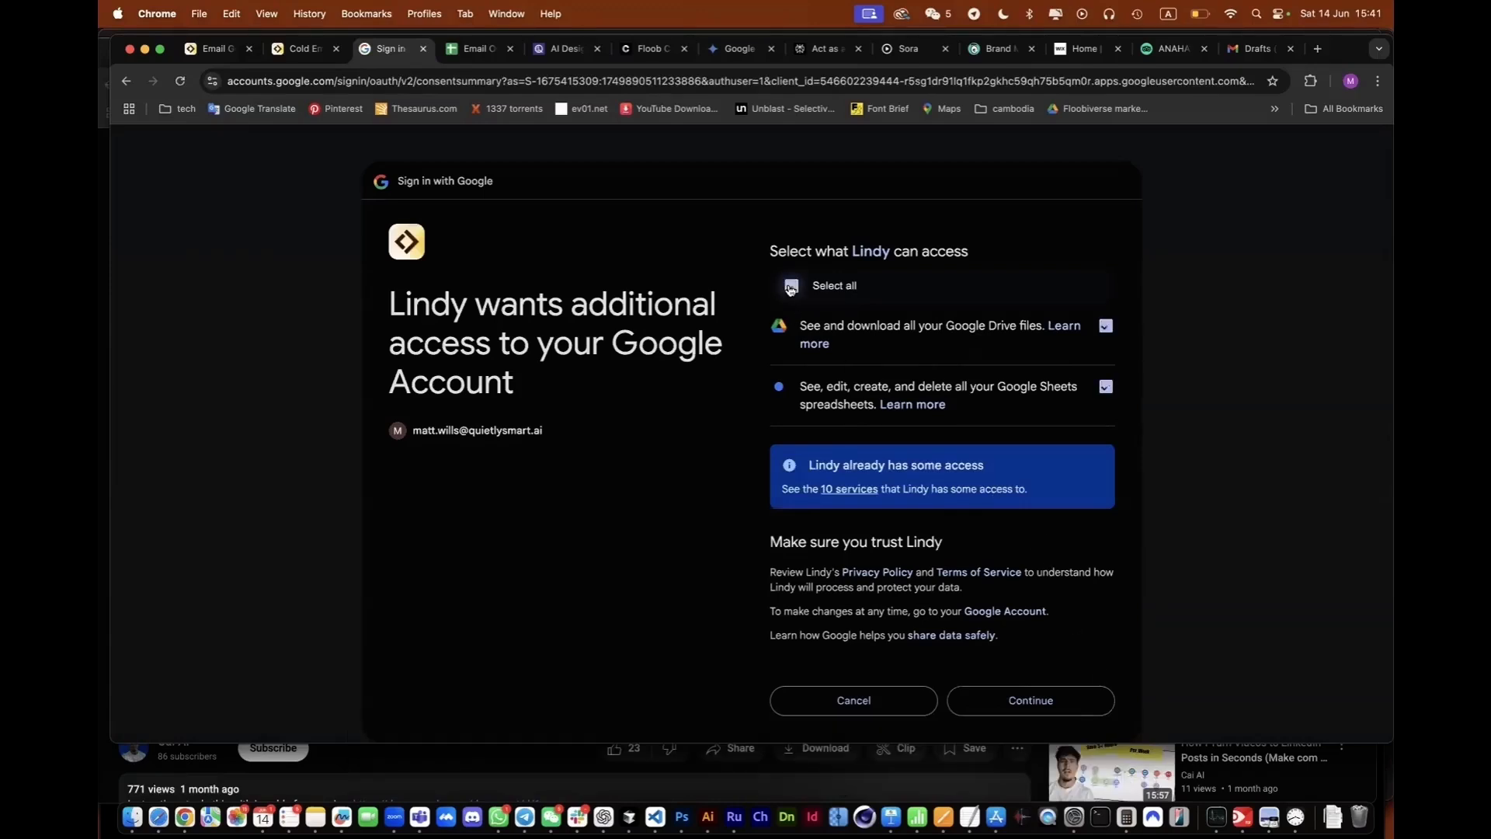
click(1054, 701)
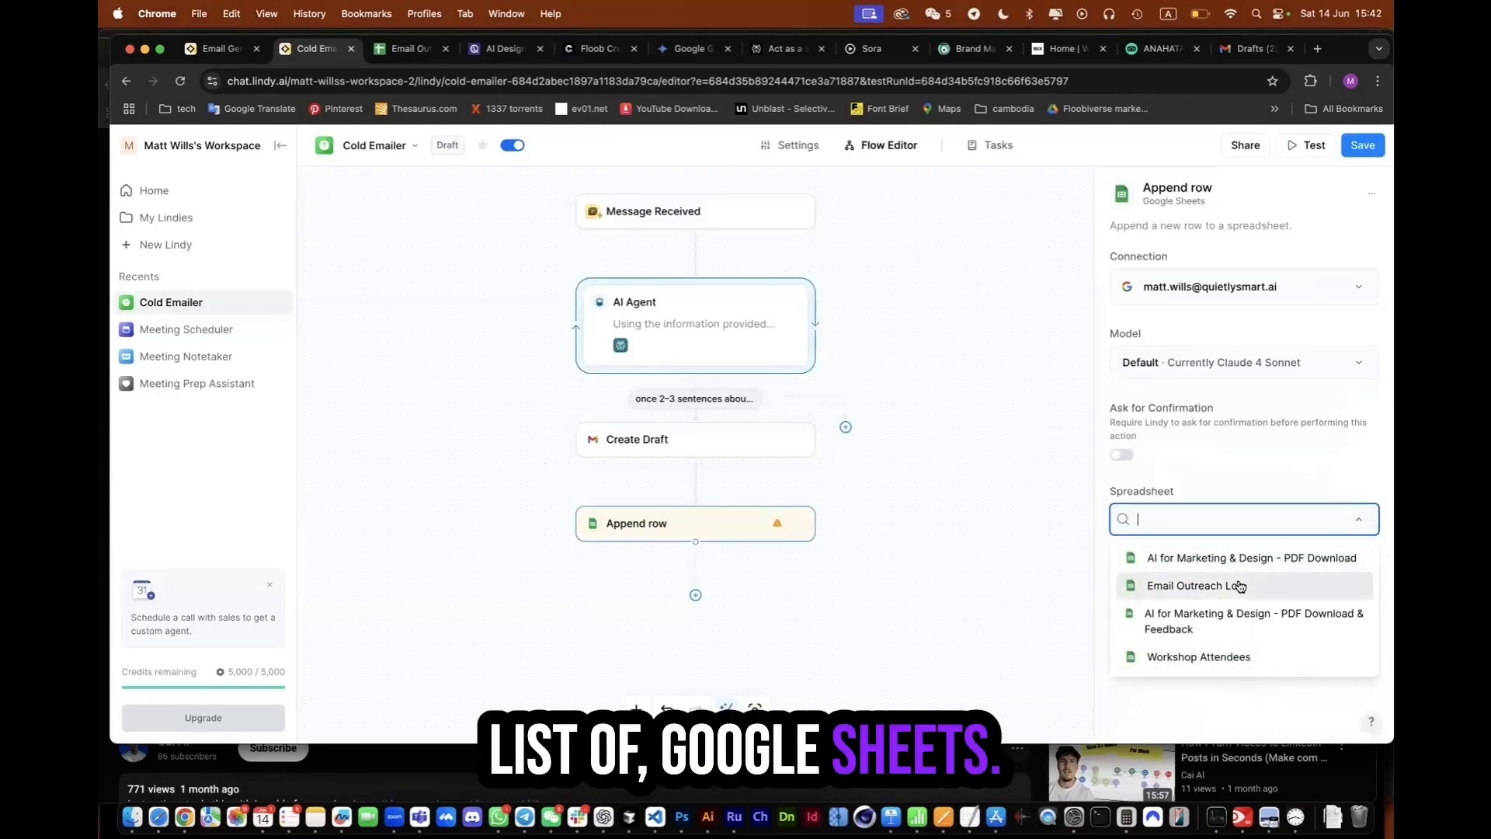
click(1231, 586)
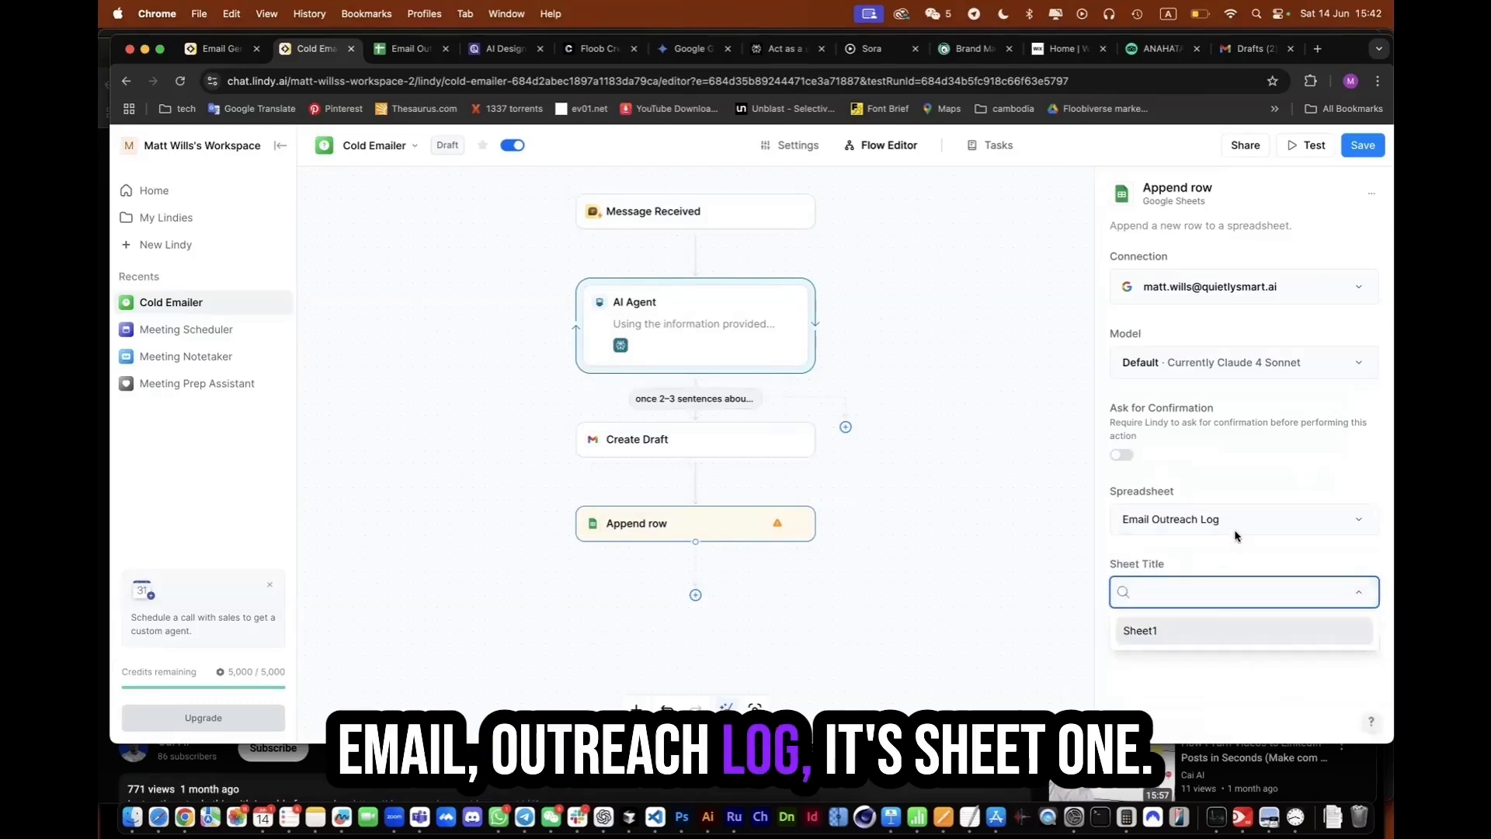
click(1188, 630)
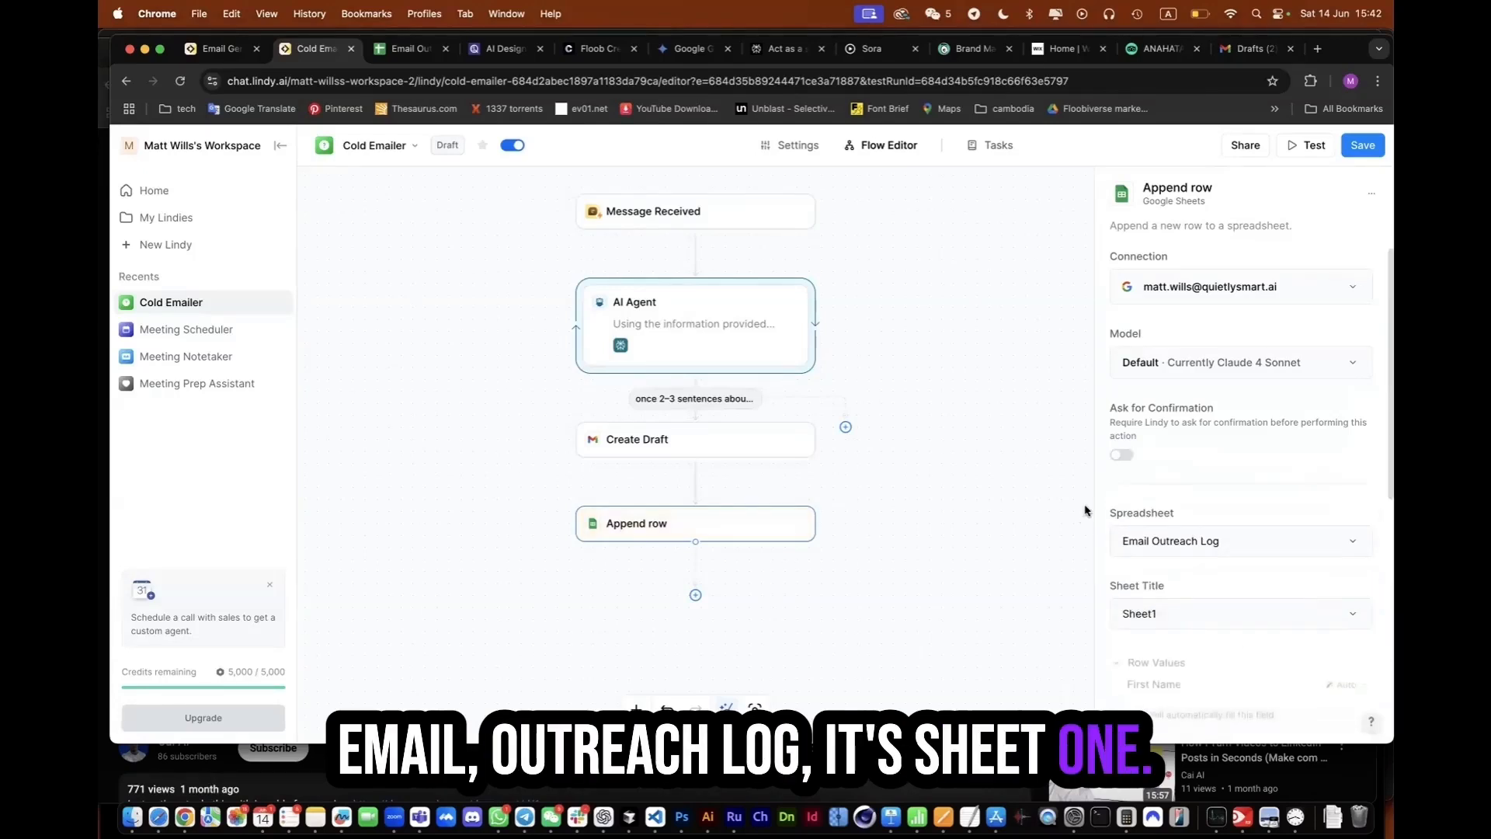
Review the Append row step's automatically filled row values and compare them with the column headings in the Email Outreach Log sheet
scroll(1091, 506, down, 3)
scroll(1131, 506, down, 5)
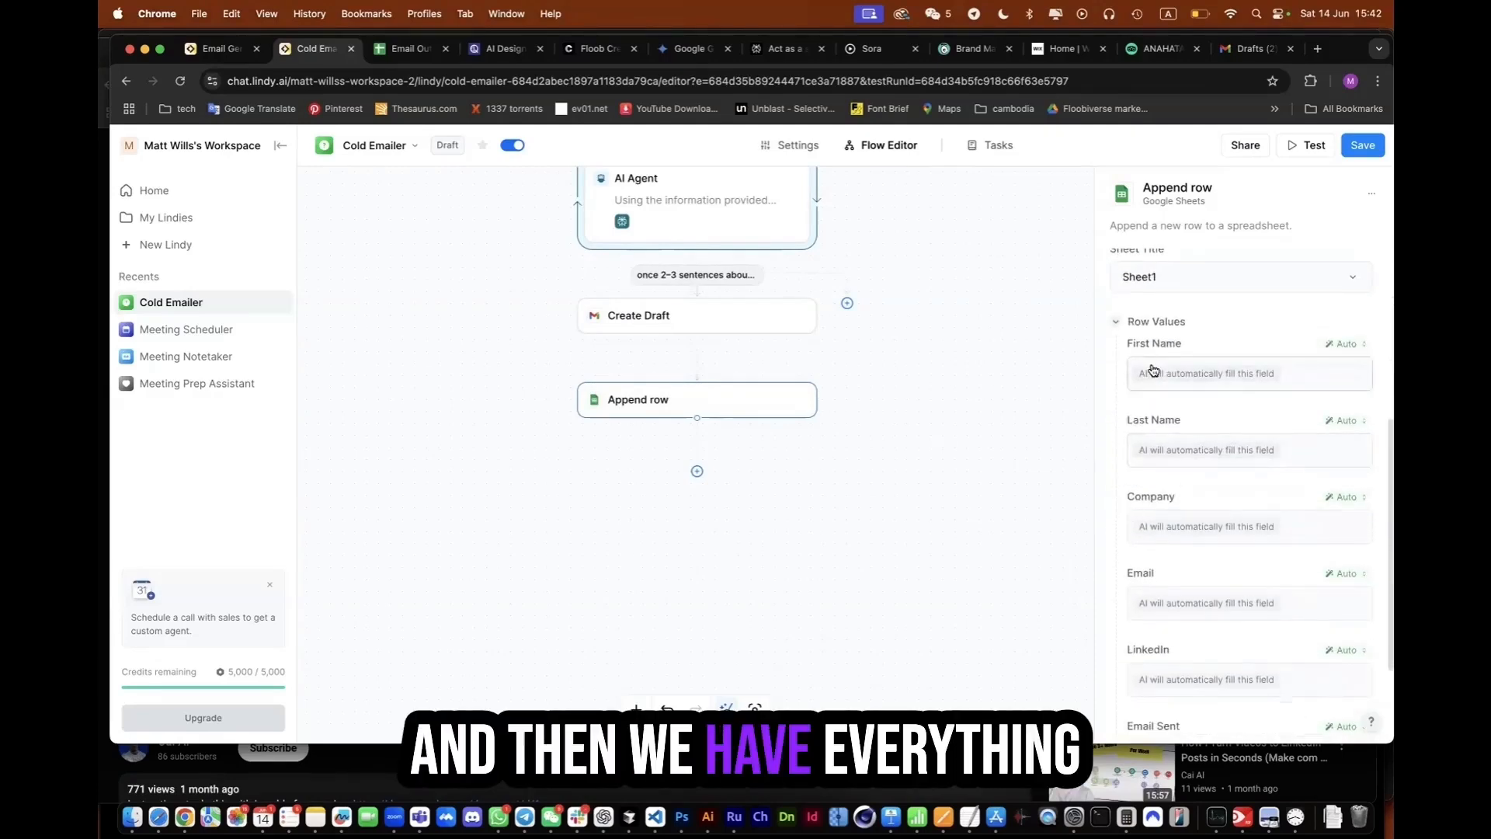
scroll(1151, 351, down, 2)
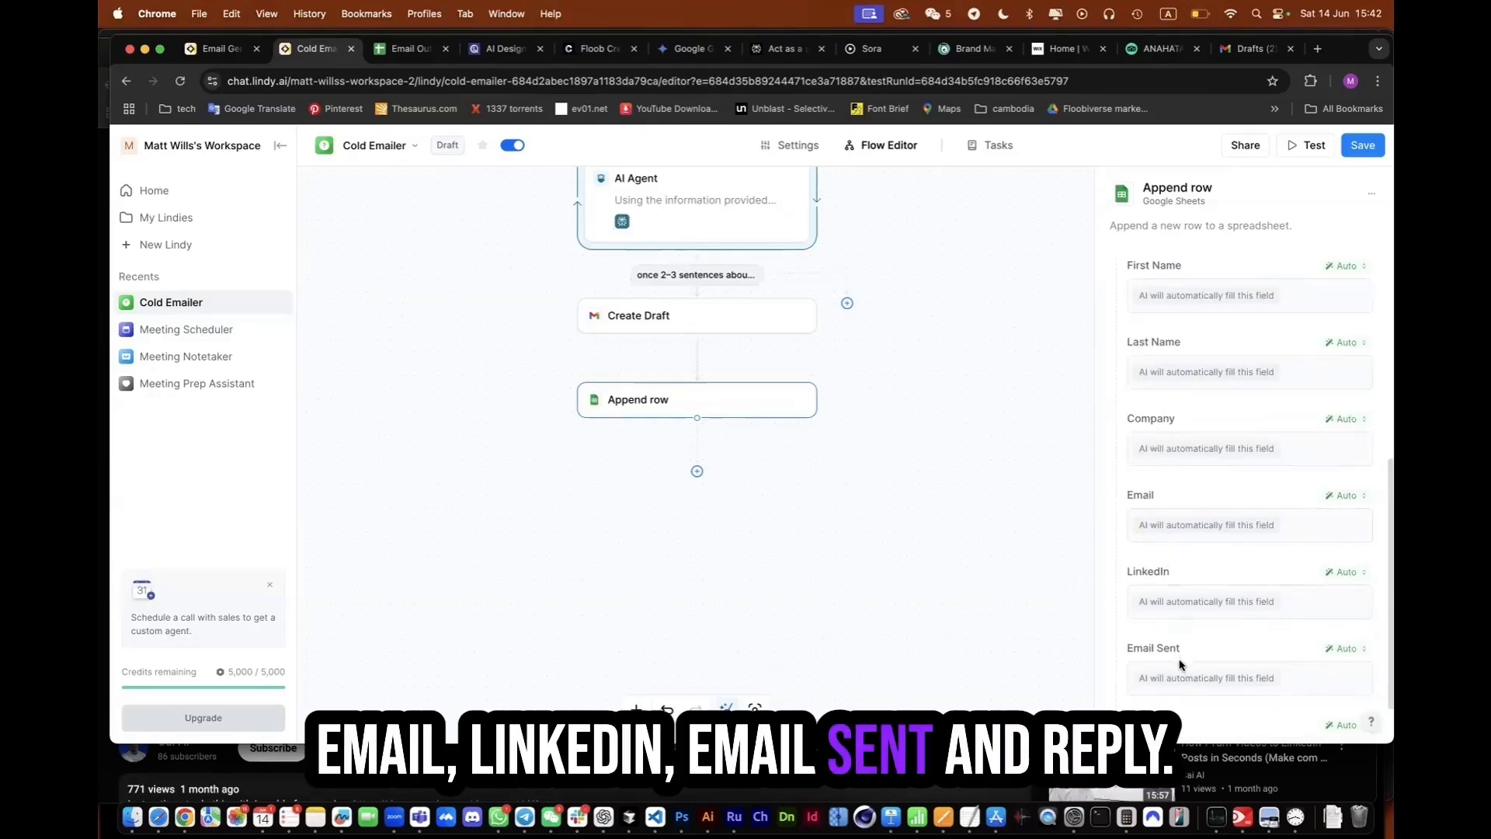
scroll(1178, 660, down, 2)
click(403, 49)
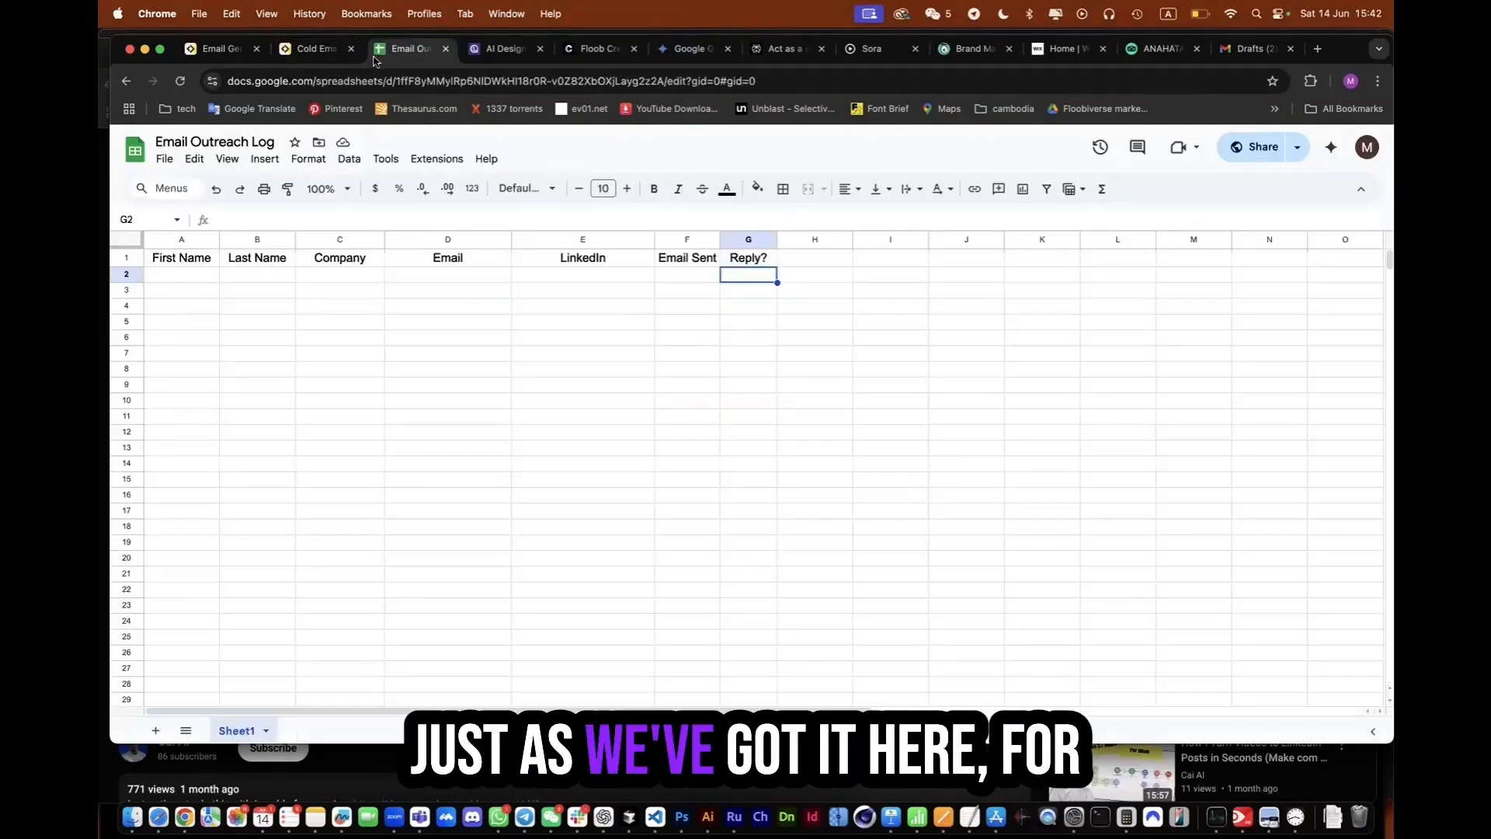
click(310, 49)
scroll(1230, 416, up, 2)
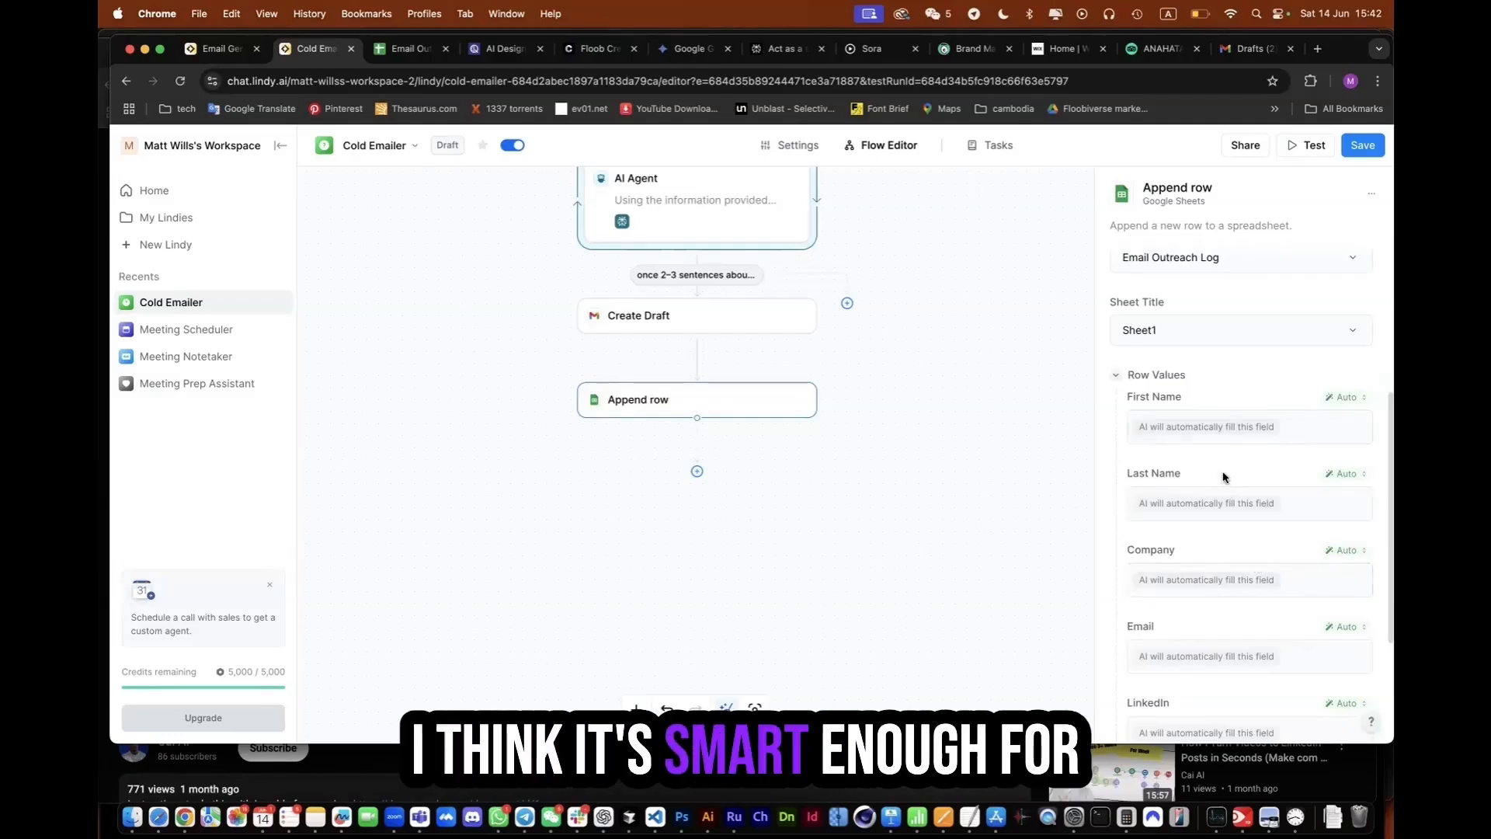
scroll(1223, 477, up, 2)
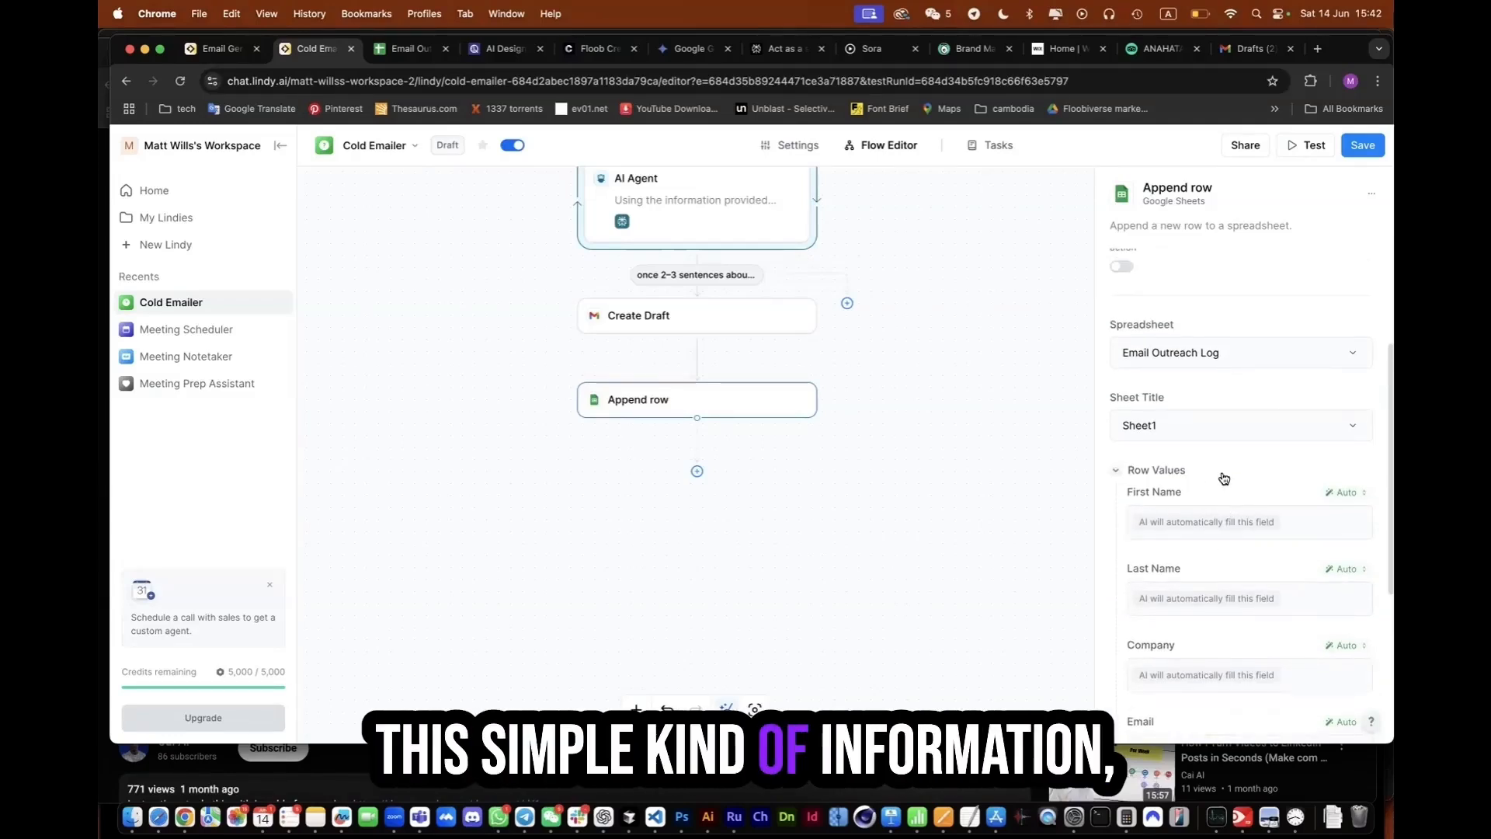
scroll(1223, 476, down, 4)
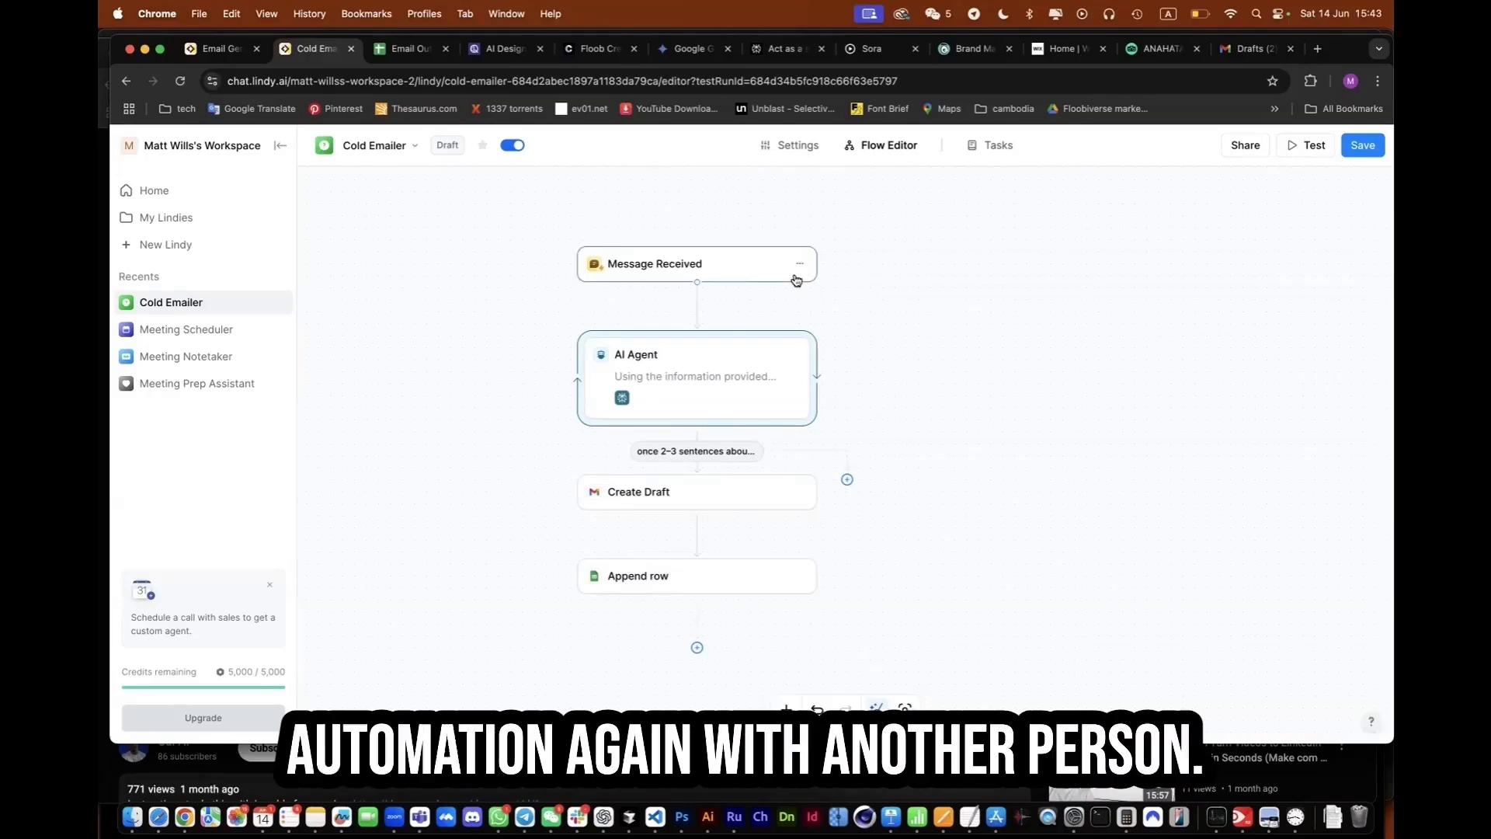
Open the Cold Emailer's test chat, then switch to Numbers and copy the Bold Creative lead's cells from Company through Email
click(1311, 148)
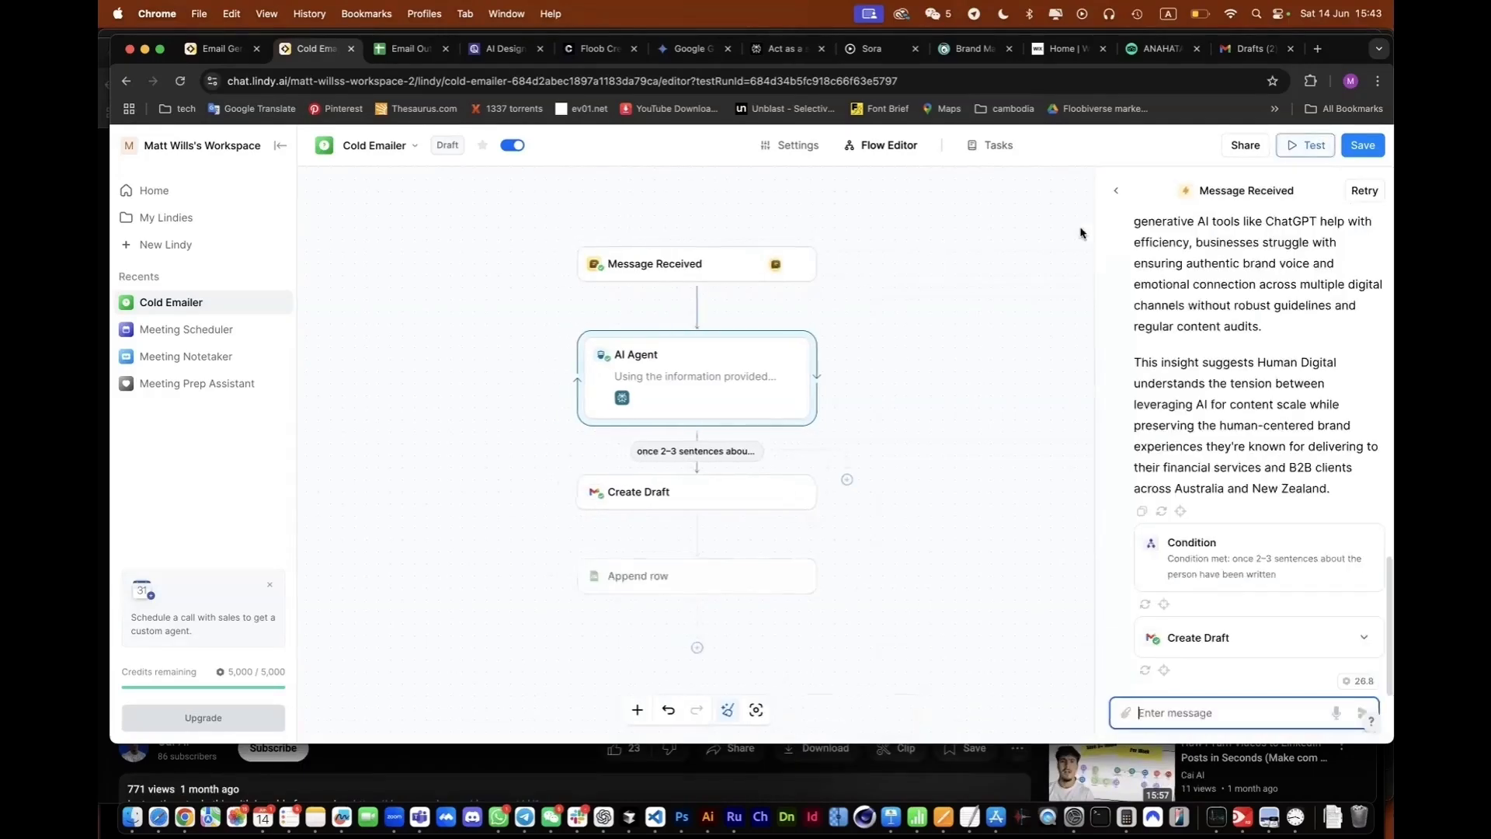
key(super+Tab)
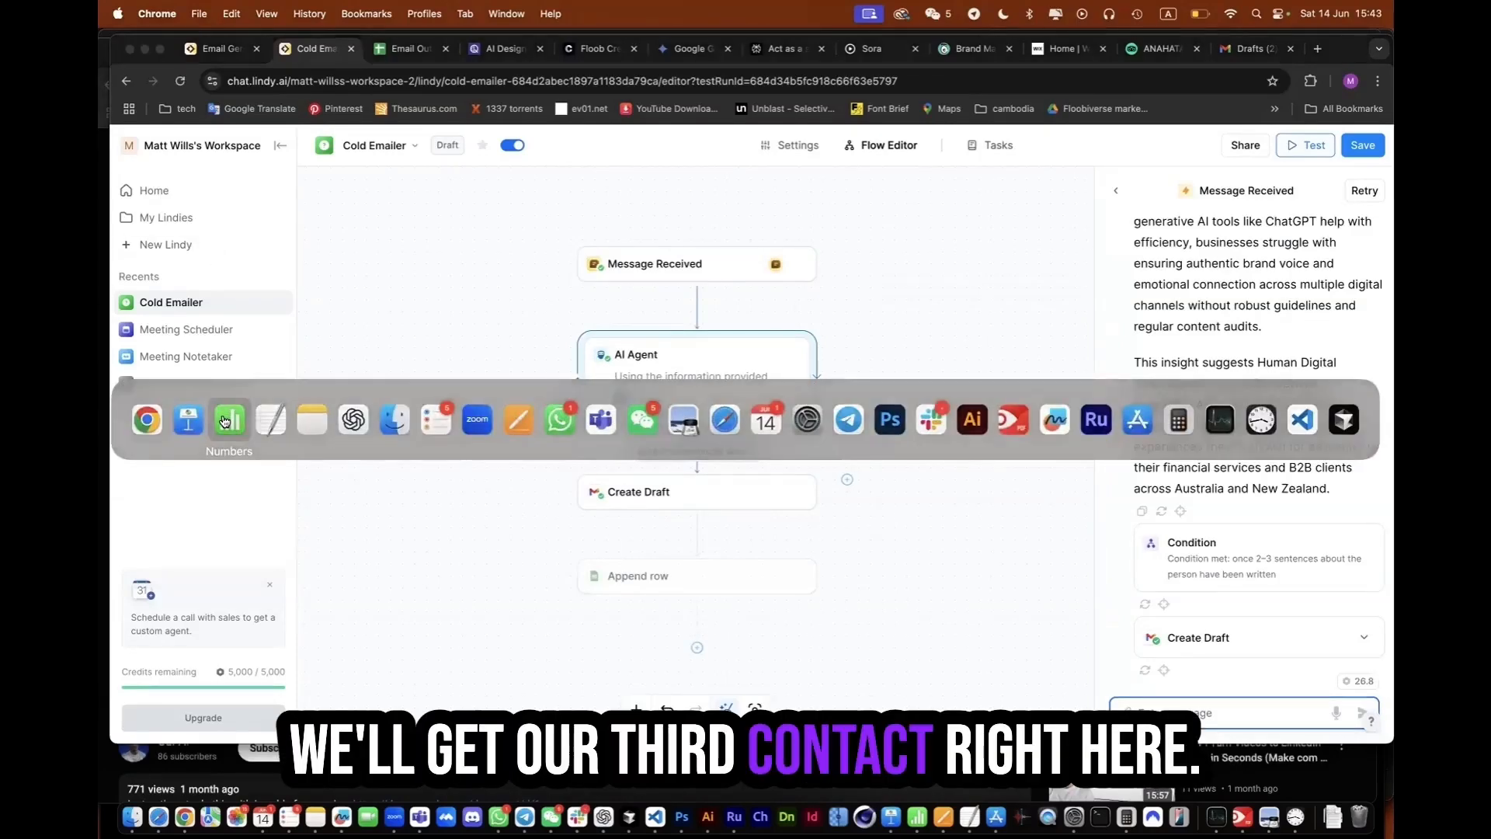
click(225, 421)
click(397, 233)
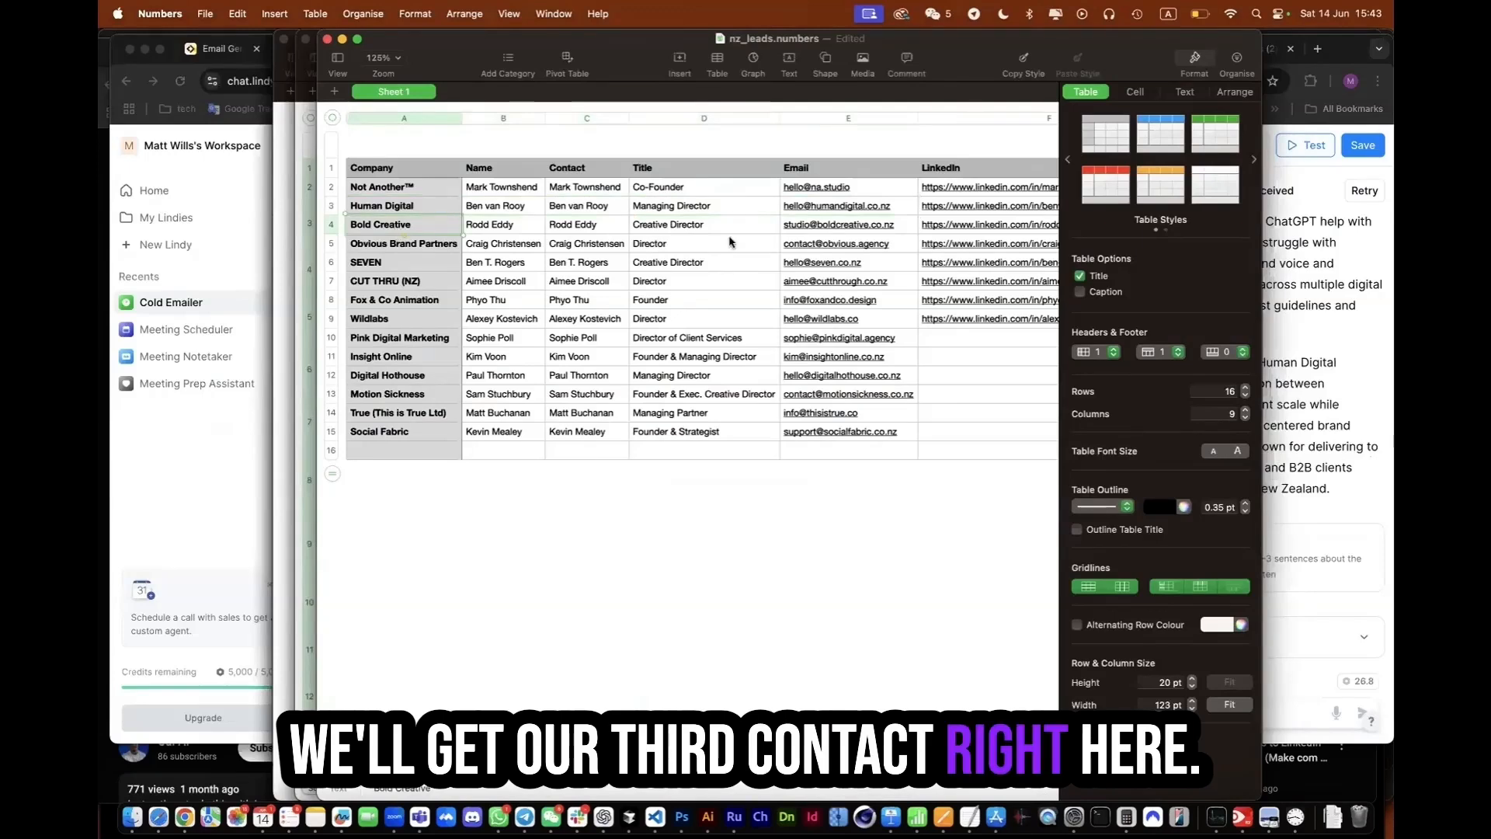
shift+click(906, 231)
key(super+c)
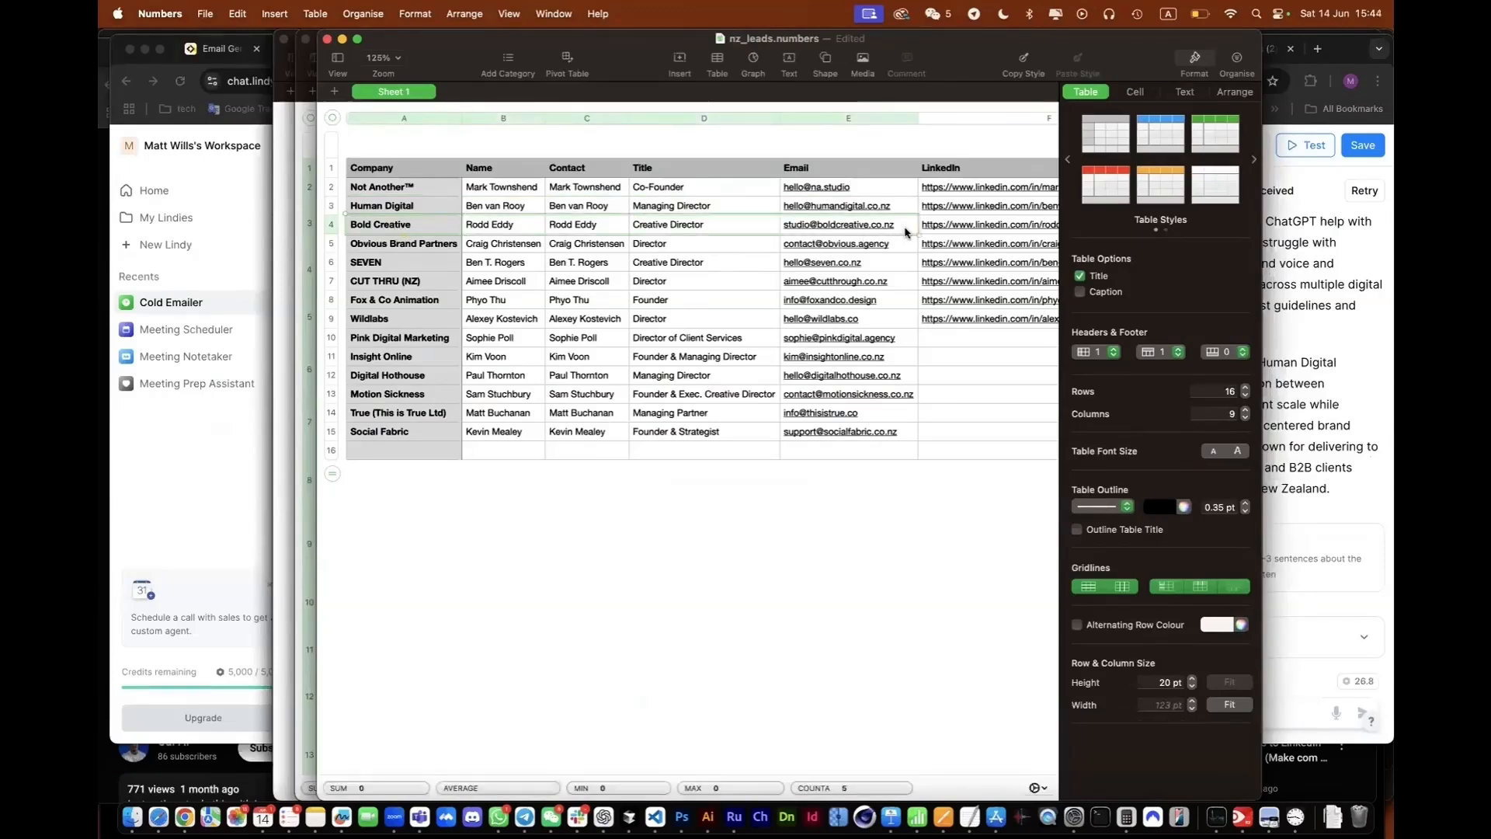
Switch to Chrome and send the copied Bold Creative lead as the Cold Emailer's test message
key(super+Tab)
right_click(1212, 712)
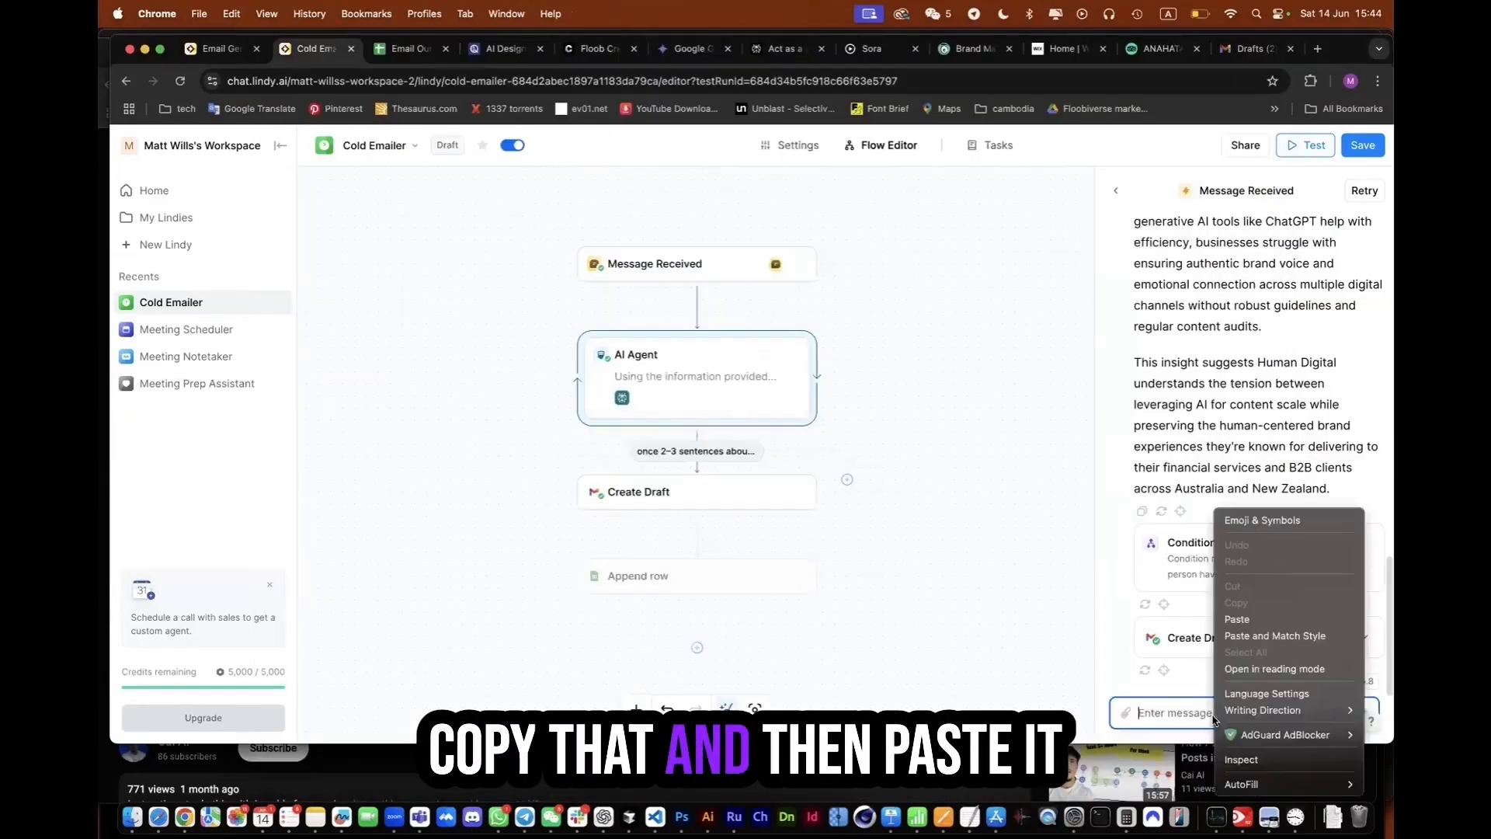
click(1259, 621)
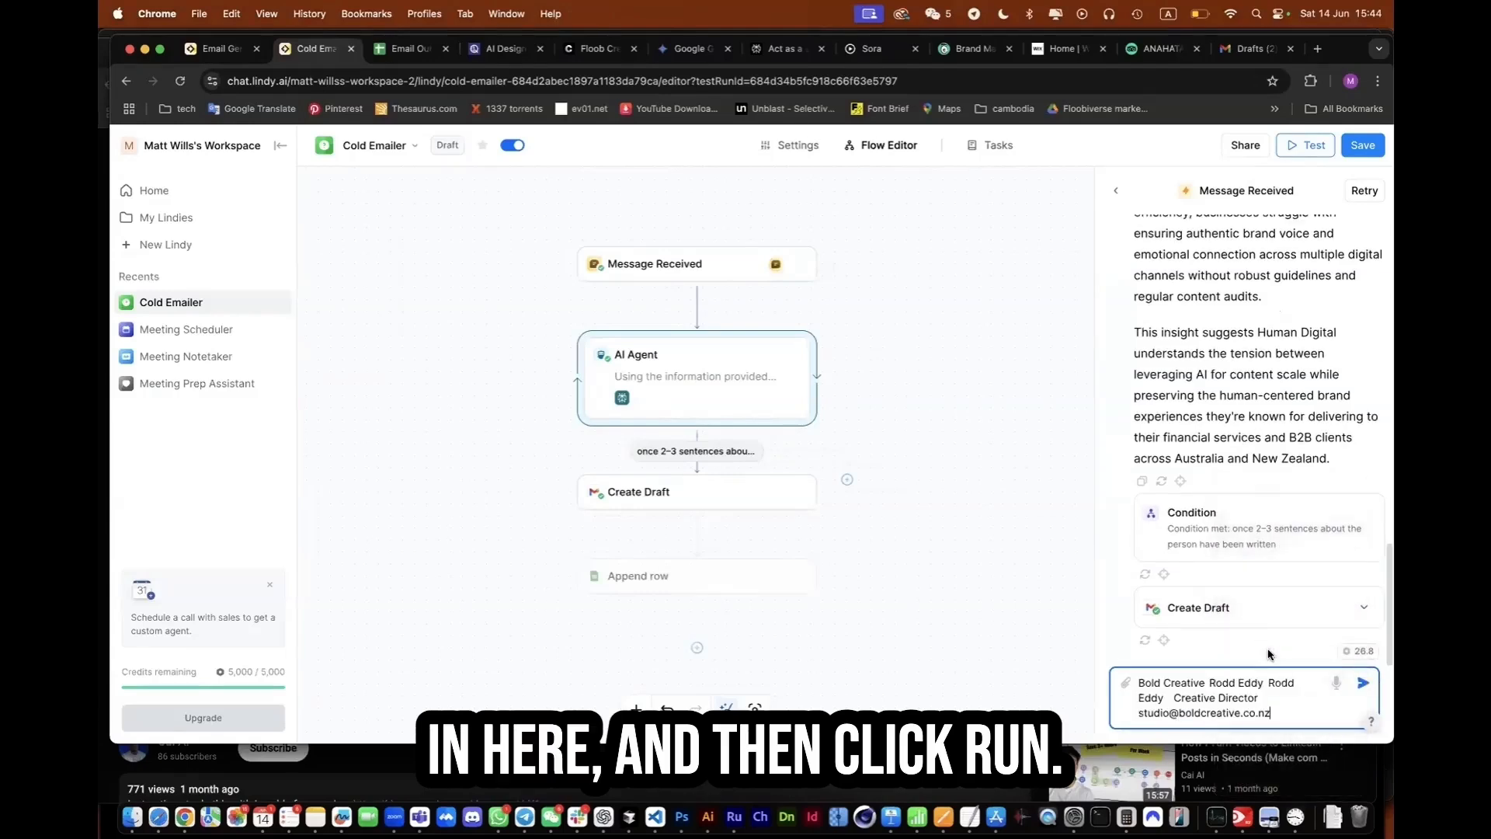
click(1362, 683)
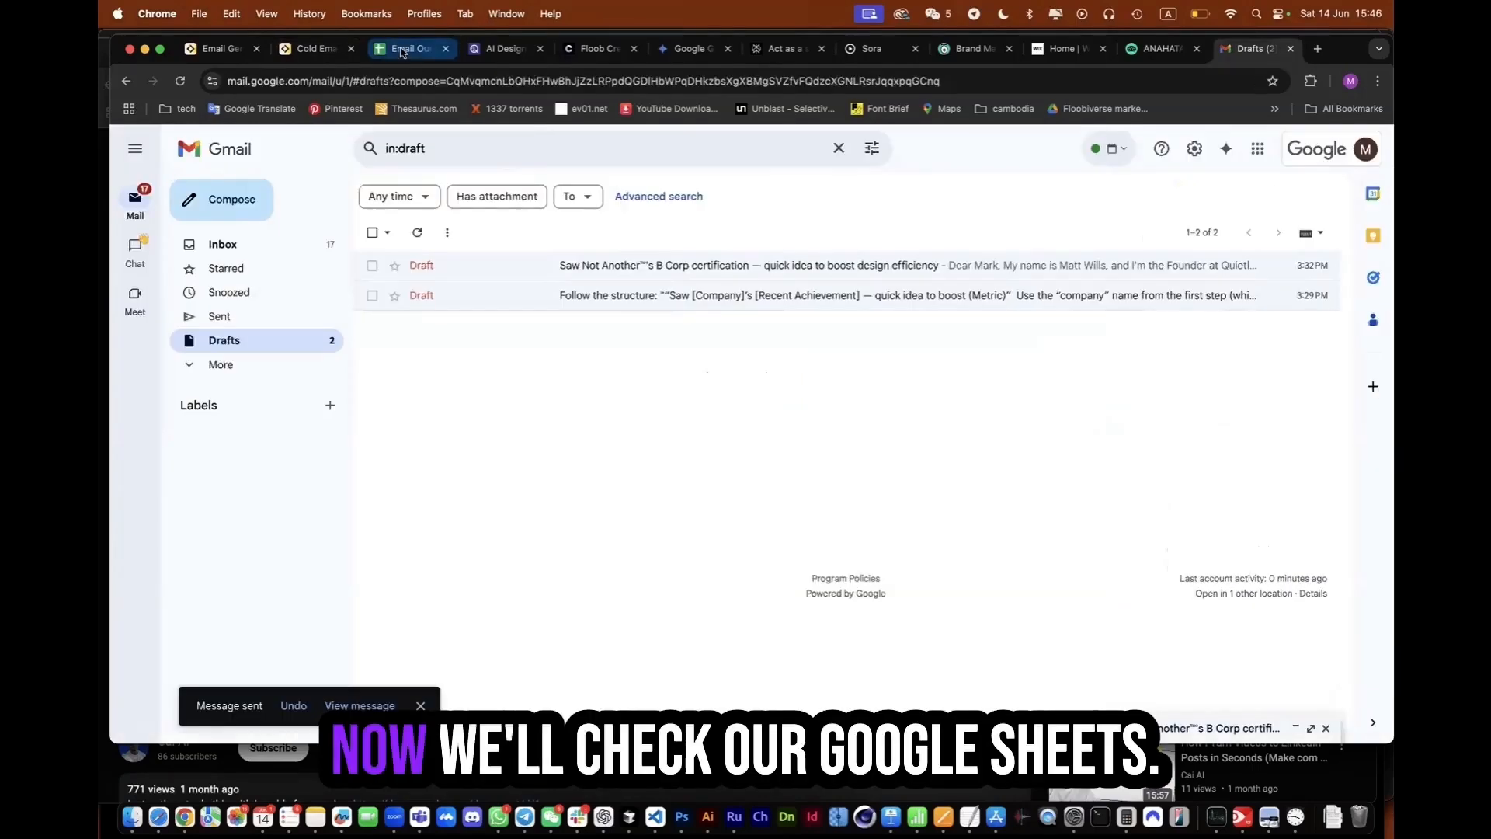
Check the logged lead's row in Email Outreach Log and compare it with the LinkedIn column of the nz_leads spreadsheet in Numbers
click(400, 48)
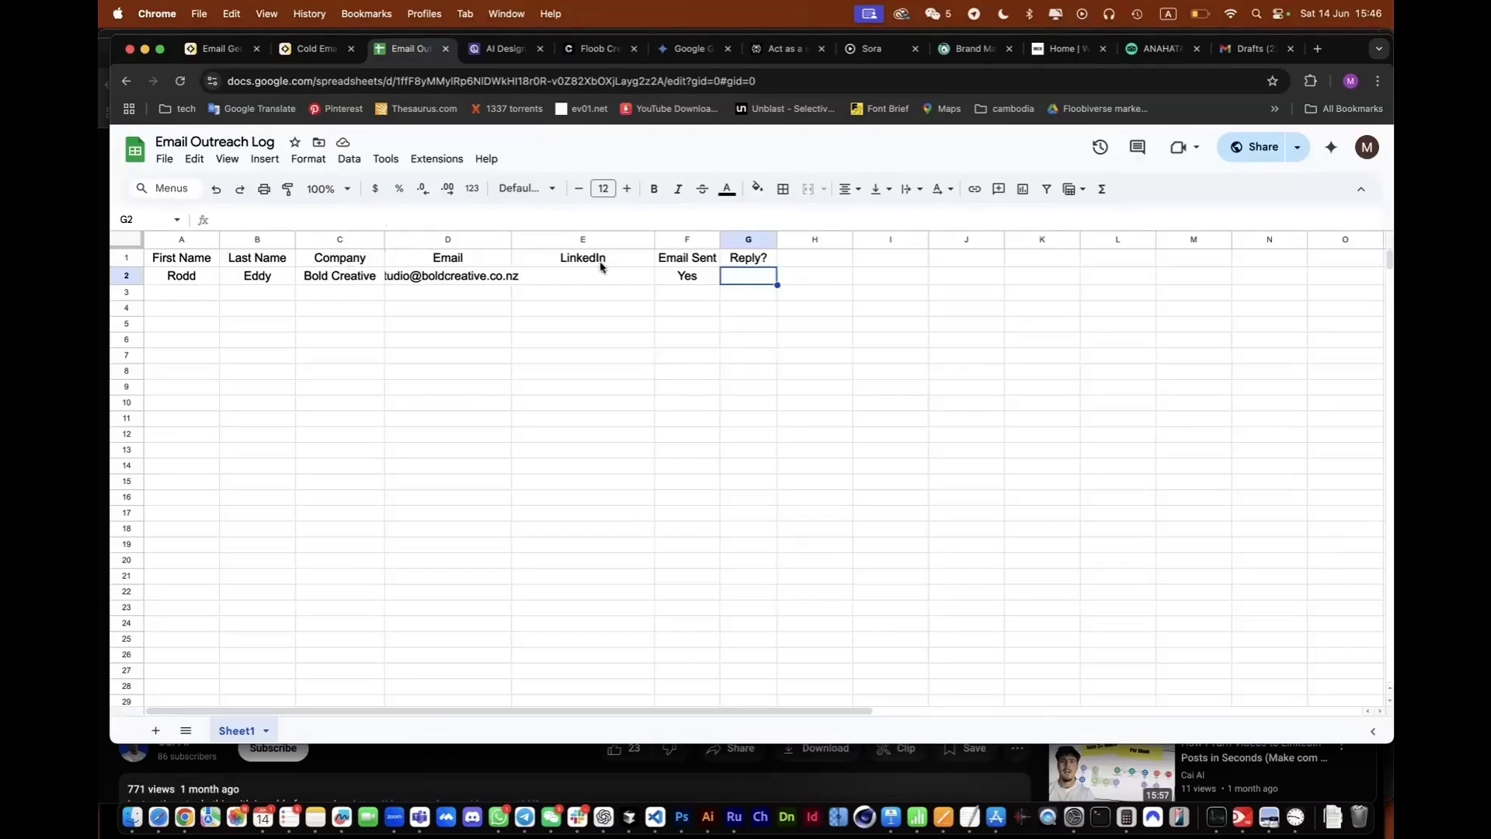
key(super+Tab)
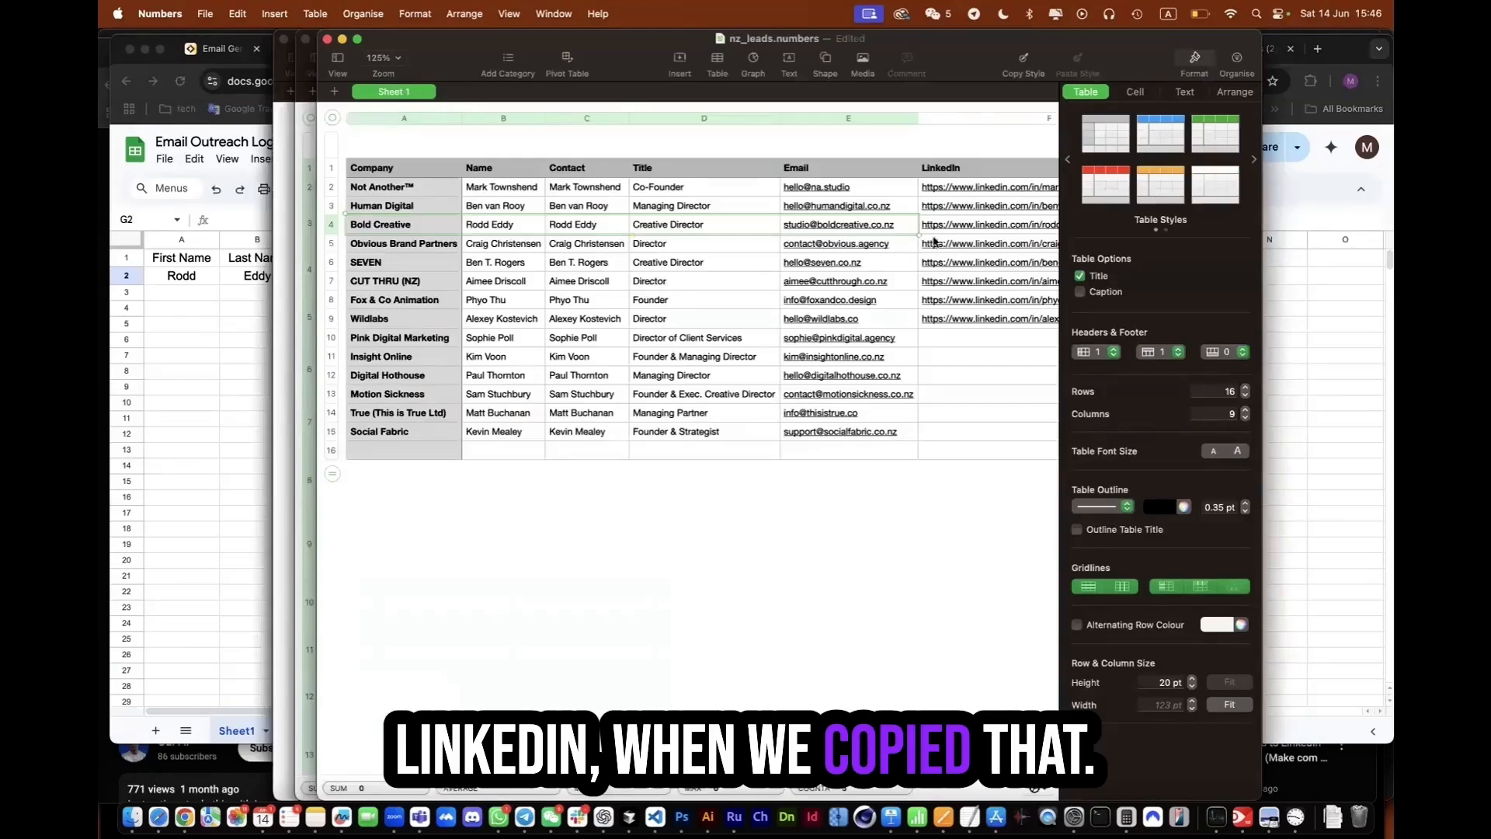
Check the Bold Creative lead's LinkedIn cell in Numbers and switch to Chrome to view the Email Outreach Log sheet
click(932, 226)
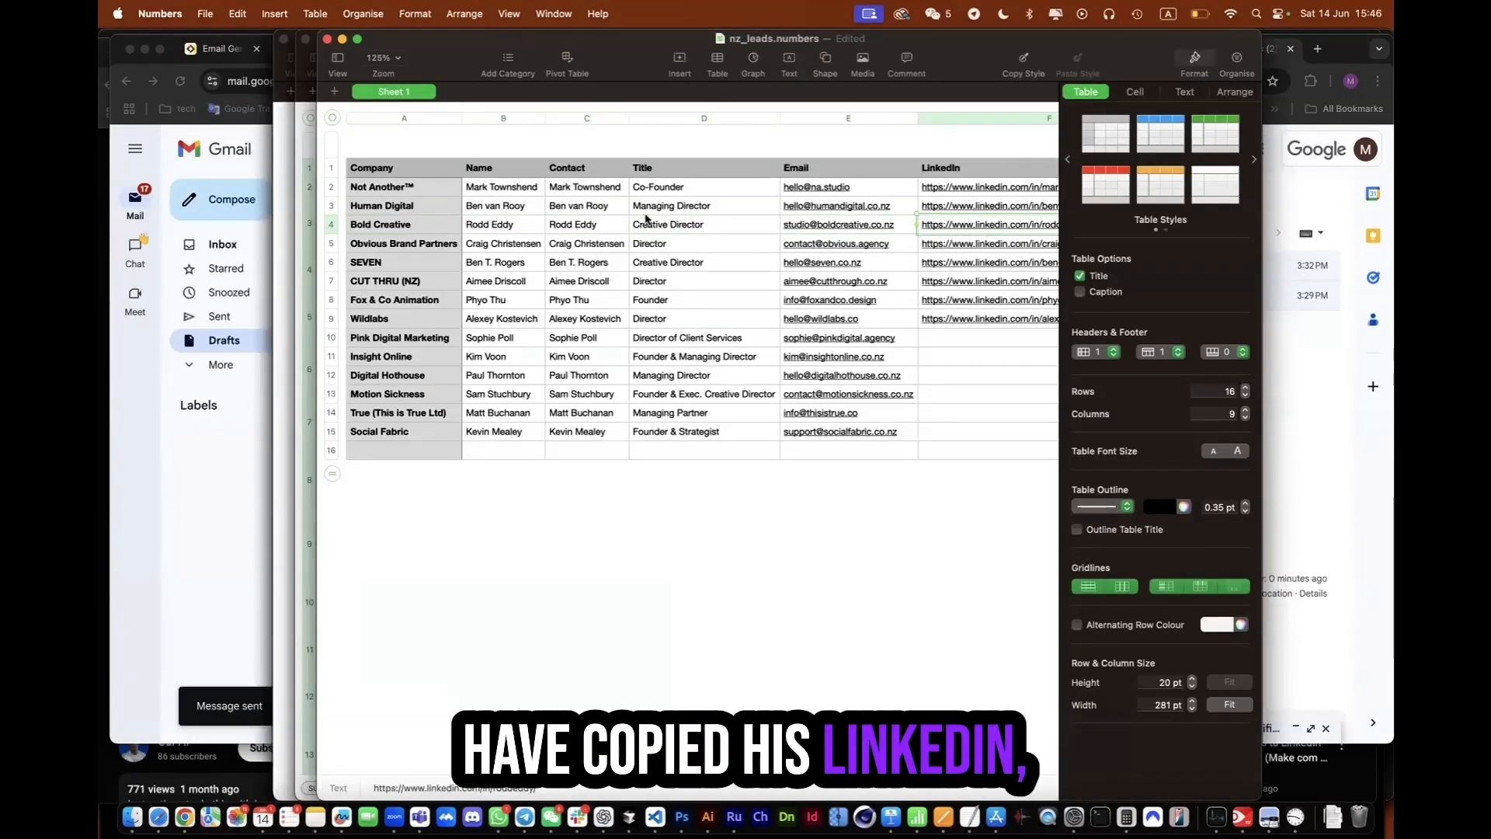
key(super+Tab)
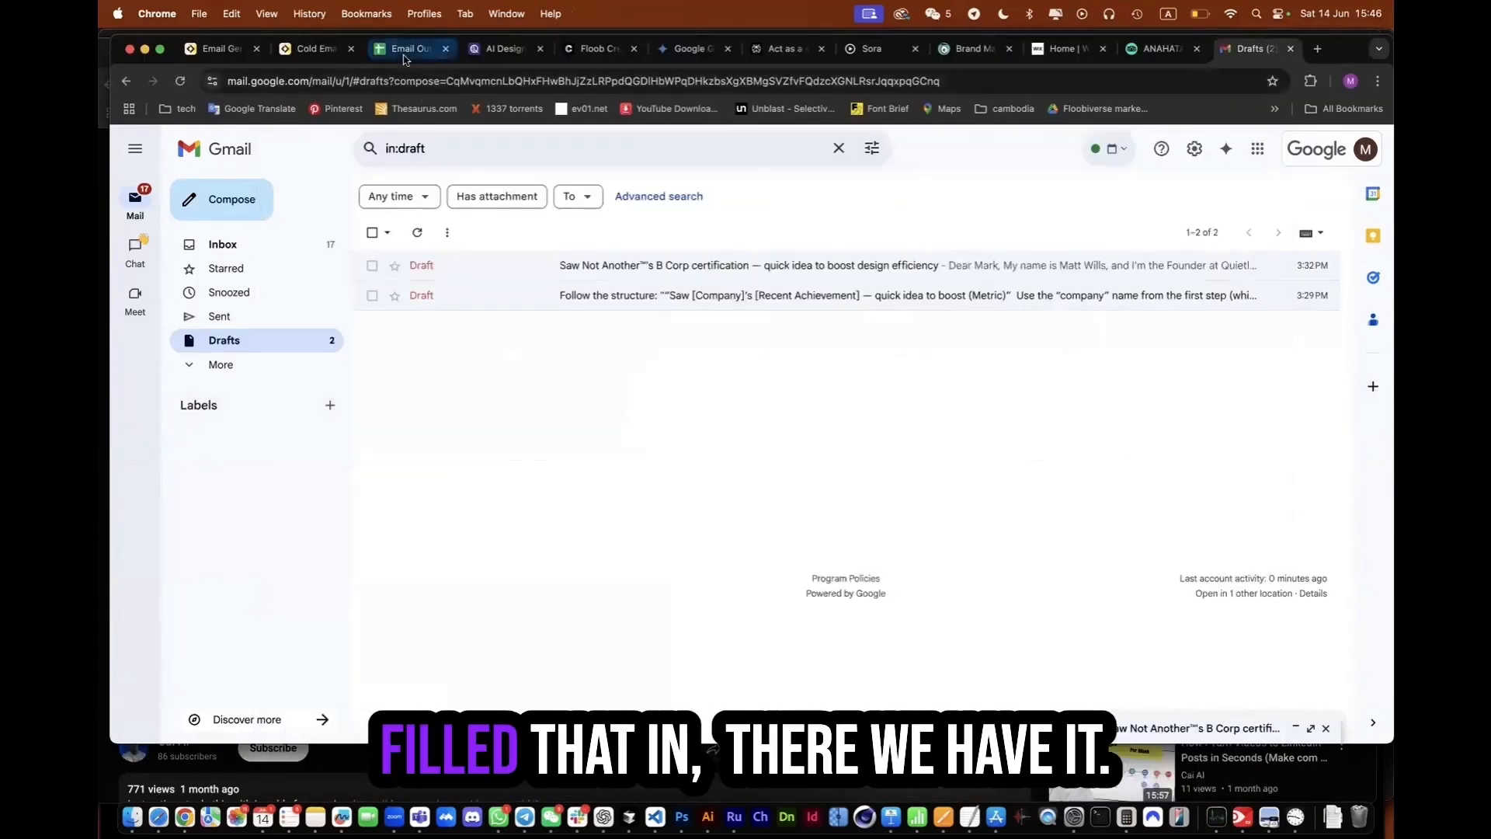
click(403, 51)
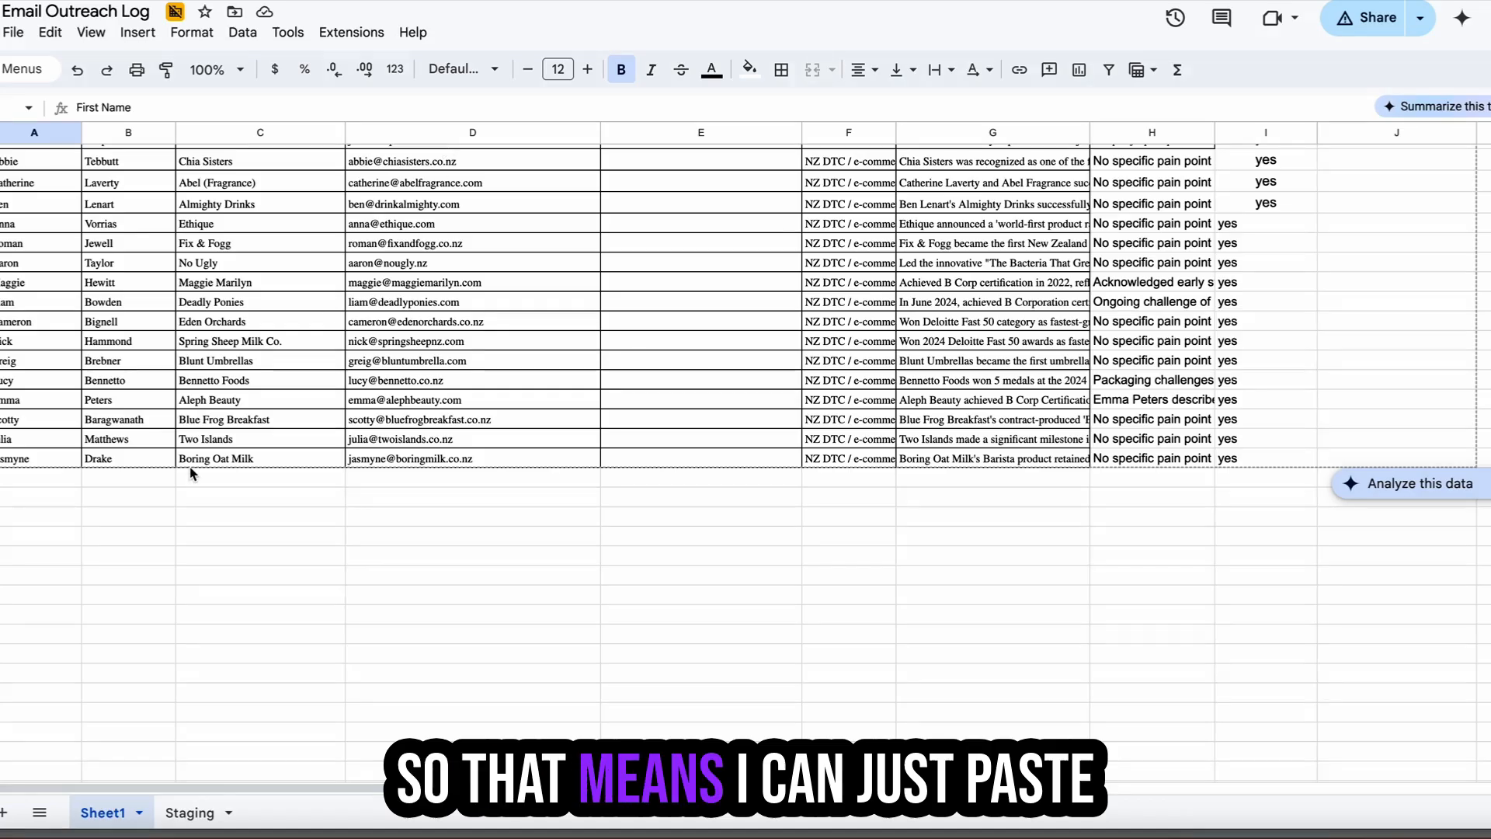
Copy the Karma Drinks lead's cells from first name through recent accomplishment in Numbers and paste them into Email Outreach Log's first empty row
click(45, 481)
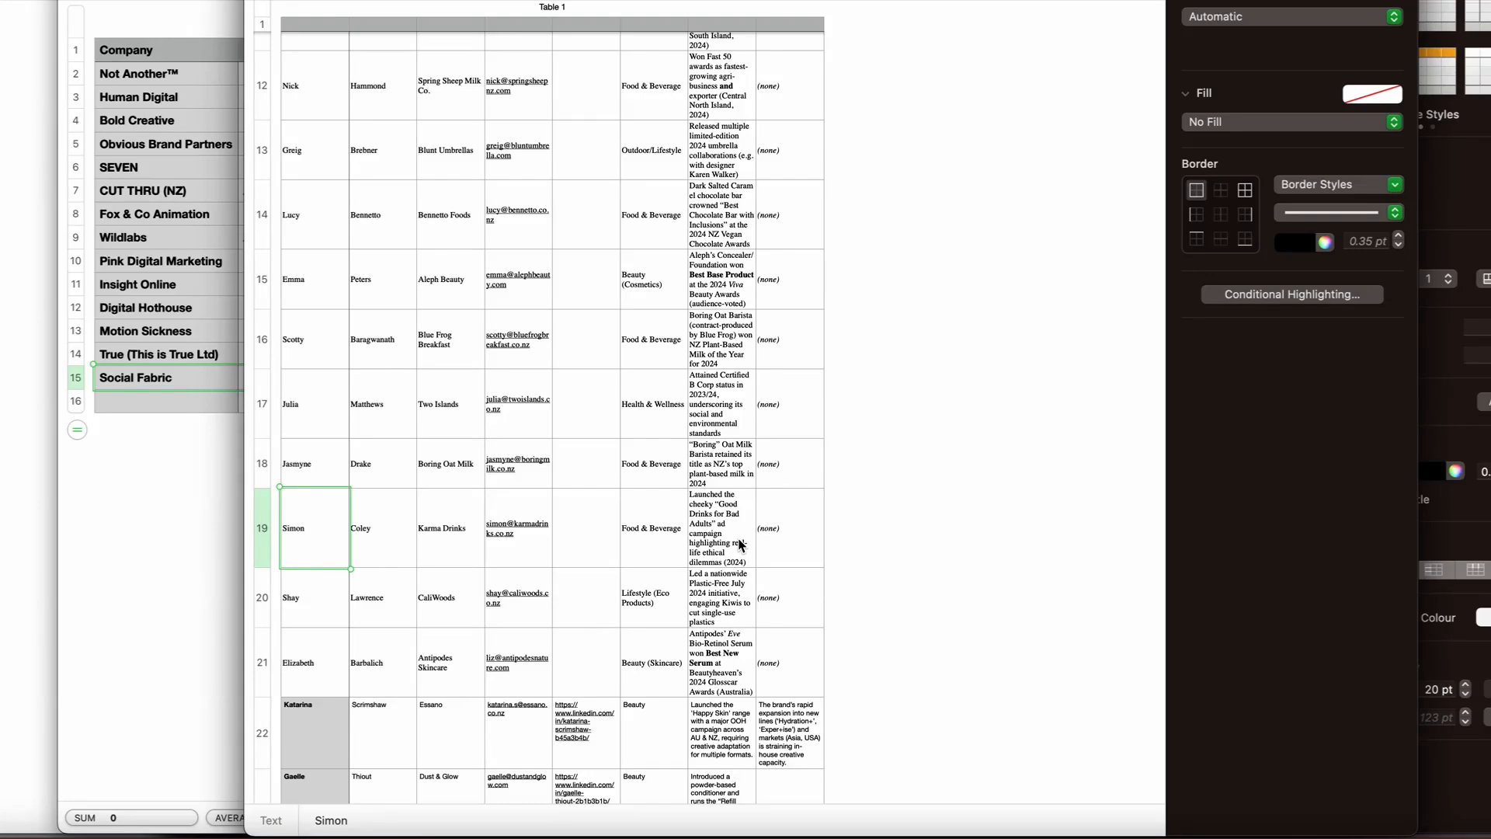
shift+click(742, 544)
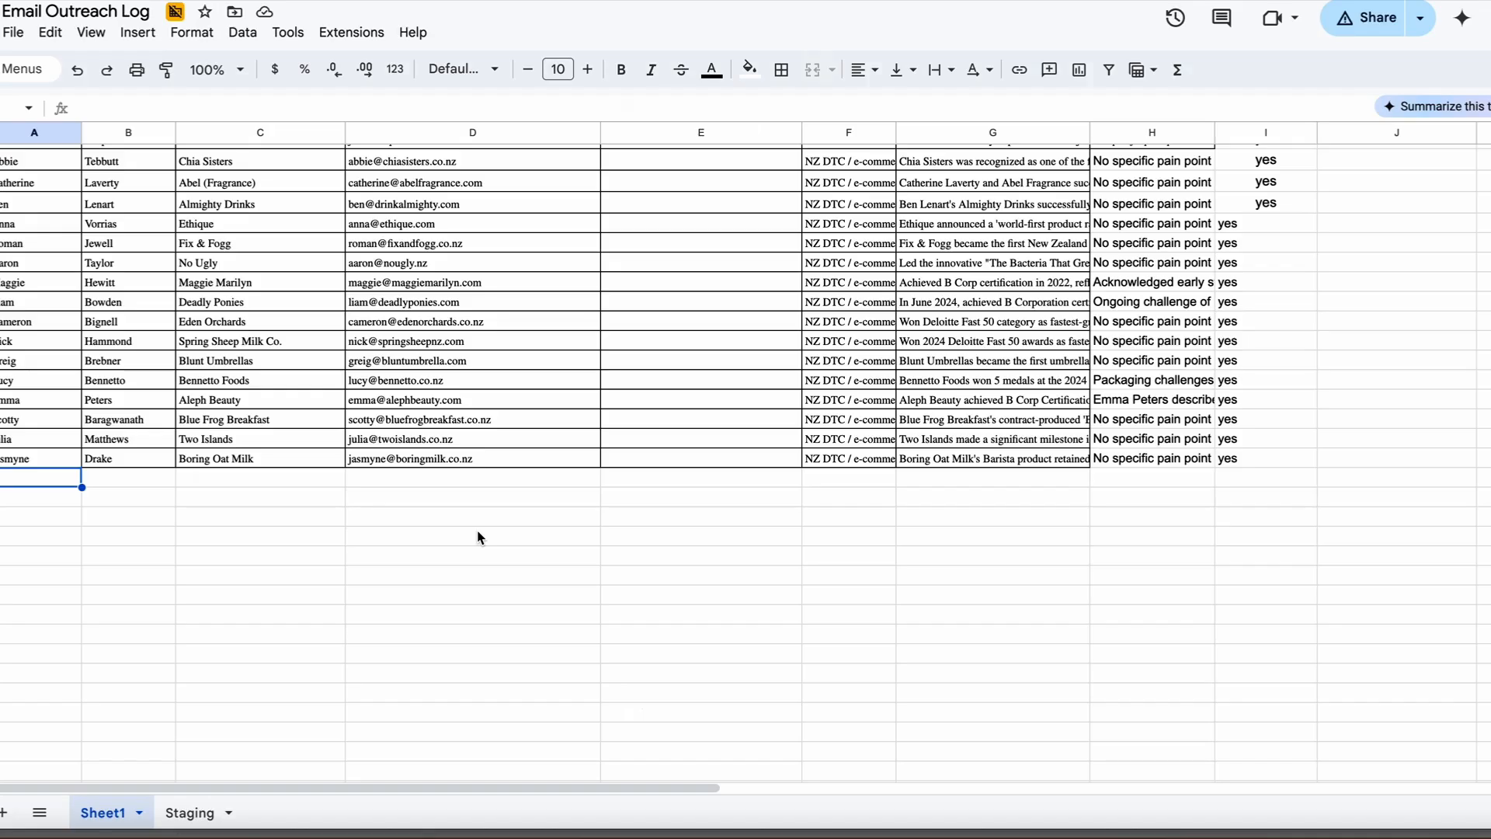
key(super+v)
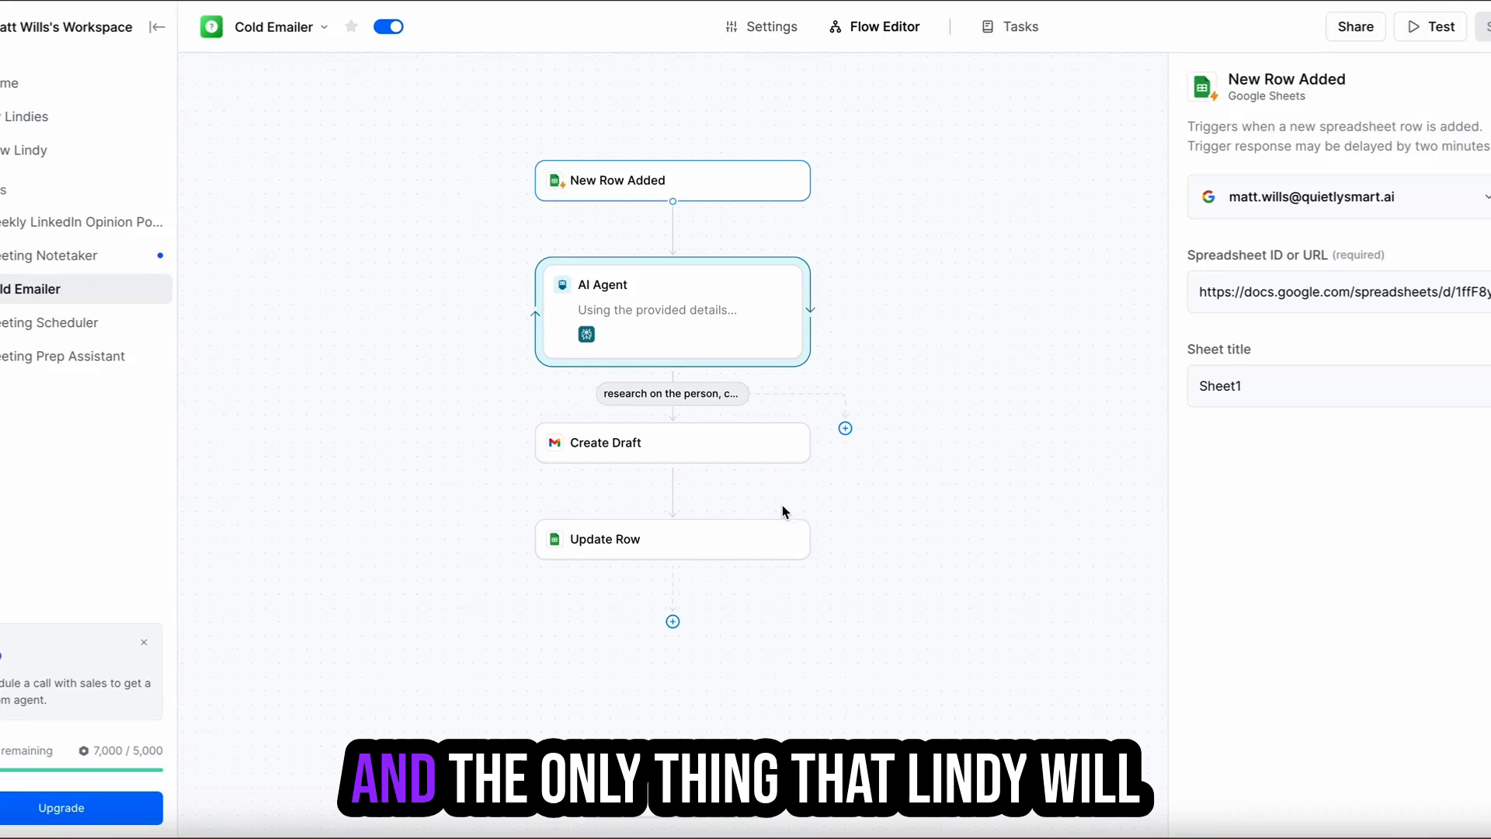
Review the Cold Emailer's Update Row settings, from the lookup column and value to the Industry, Pain point, Email Sent and Reply? fields
click(716, 551)
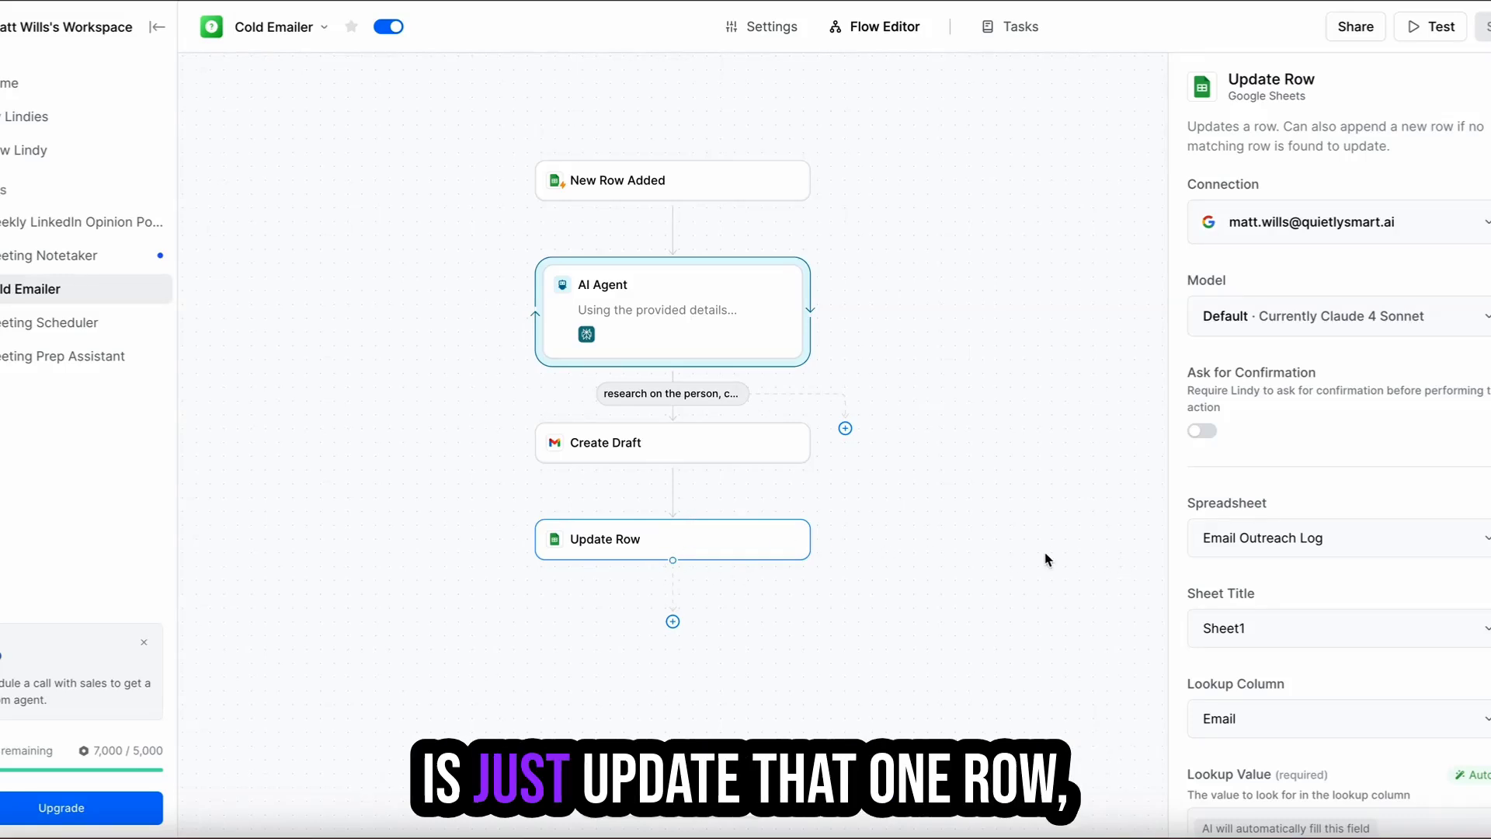
scroll(1289, 568, down, 10)
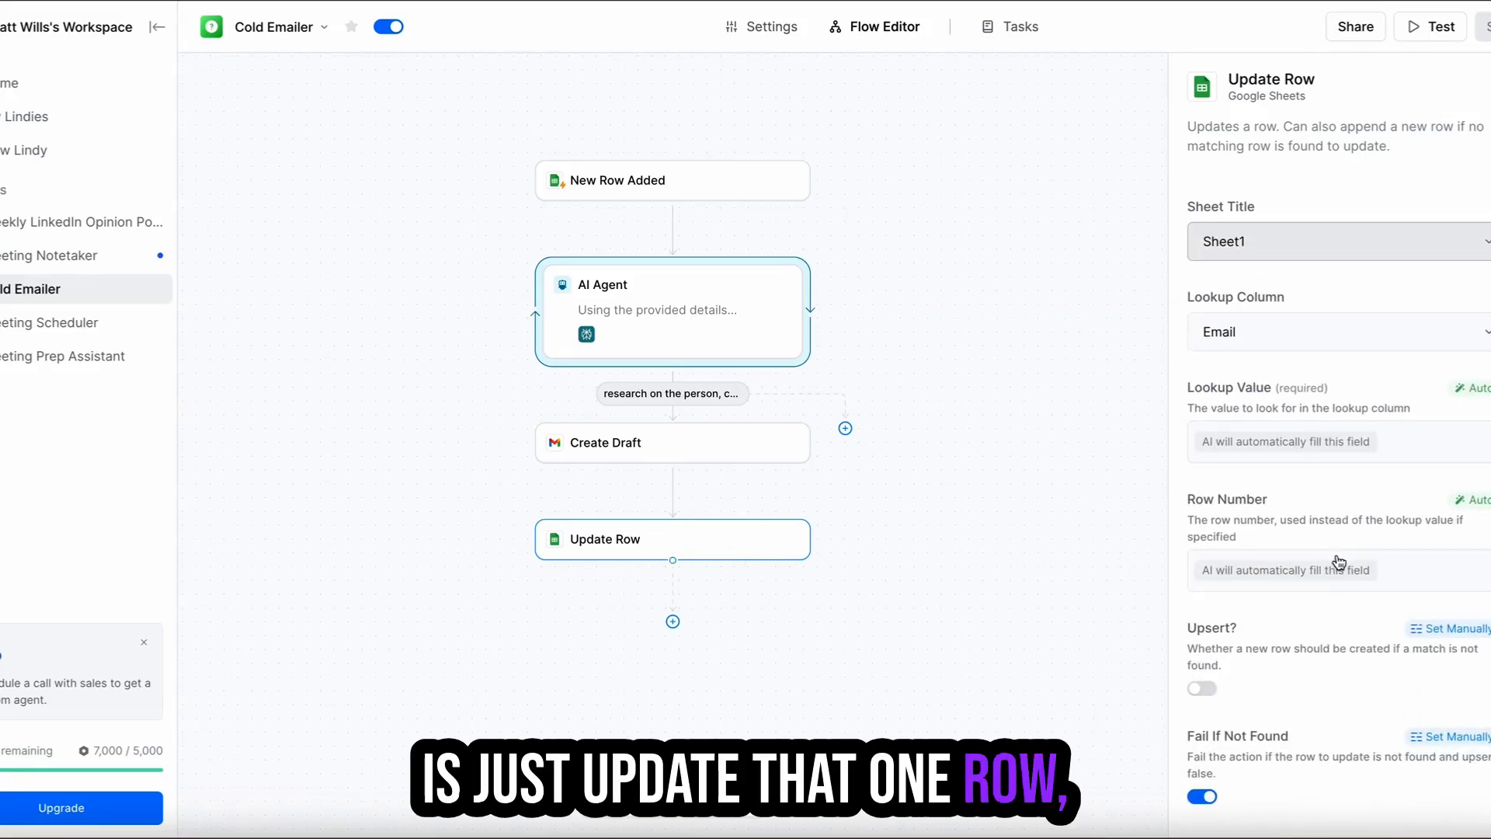
scroll(1337, 560, down, 9)
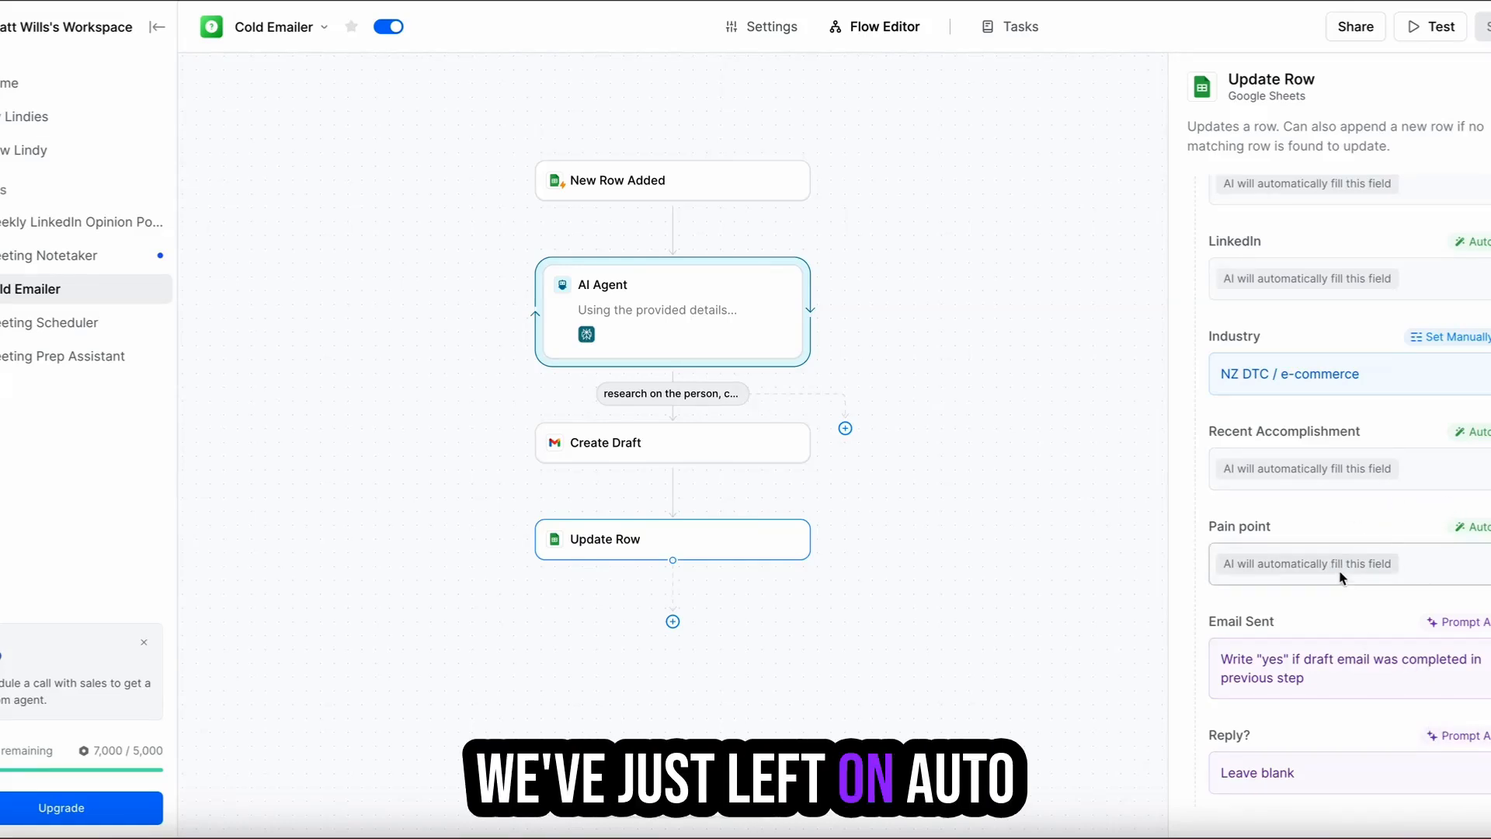
scroll(1353, 582, up, 10)
Switch to the Gmail drafts and open the Karma Drinks draft to read the generated email
key(super+Tab)
key(super+Tab)
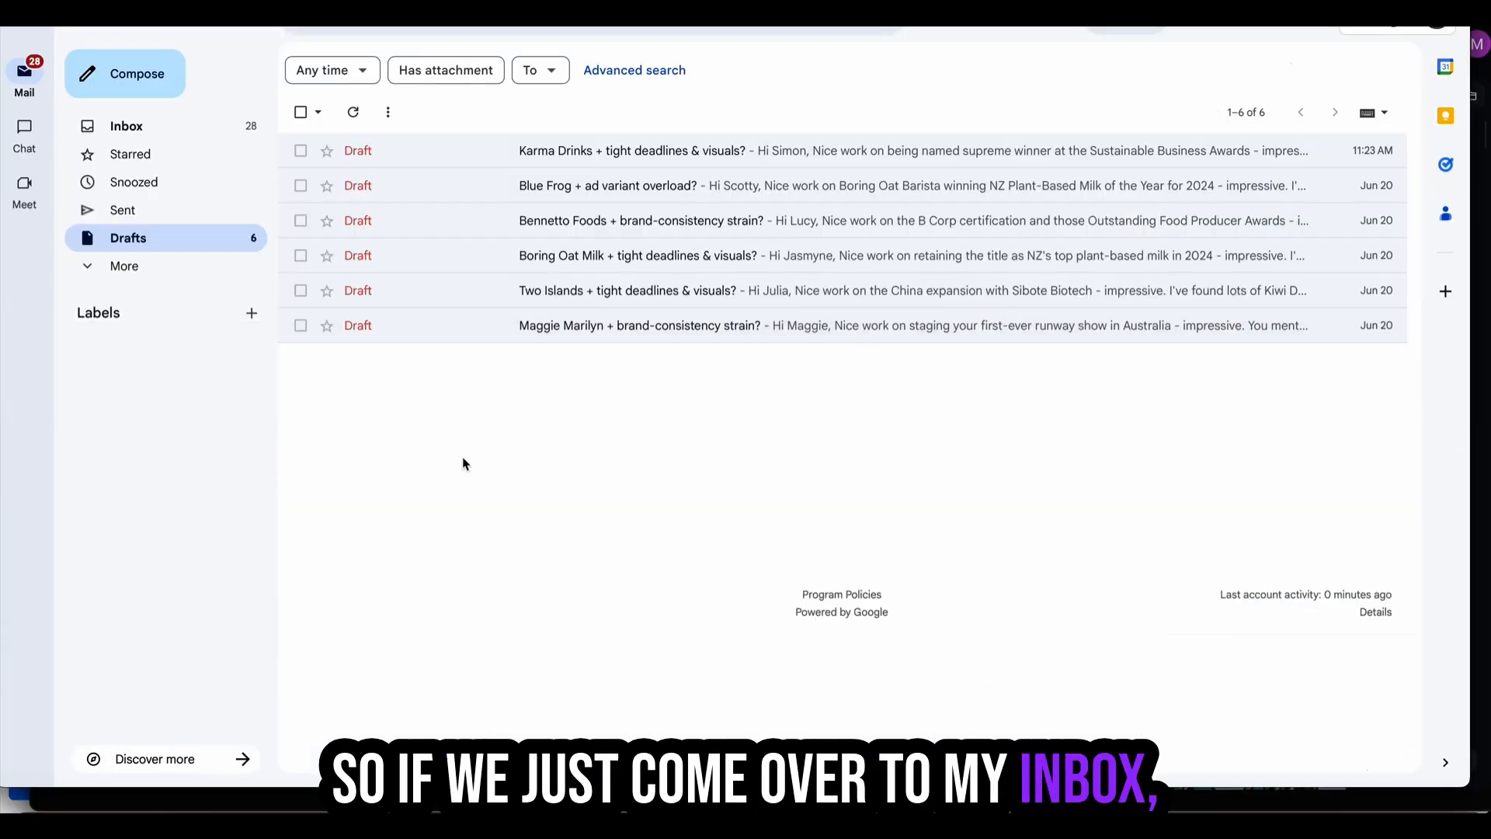
click(412, 150)
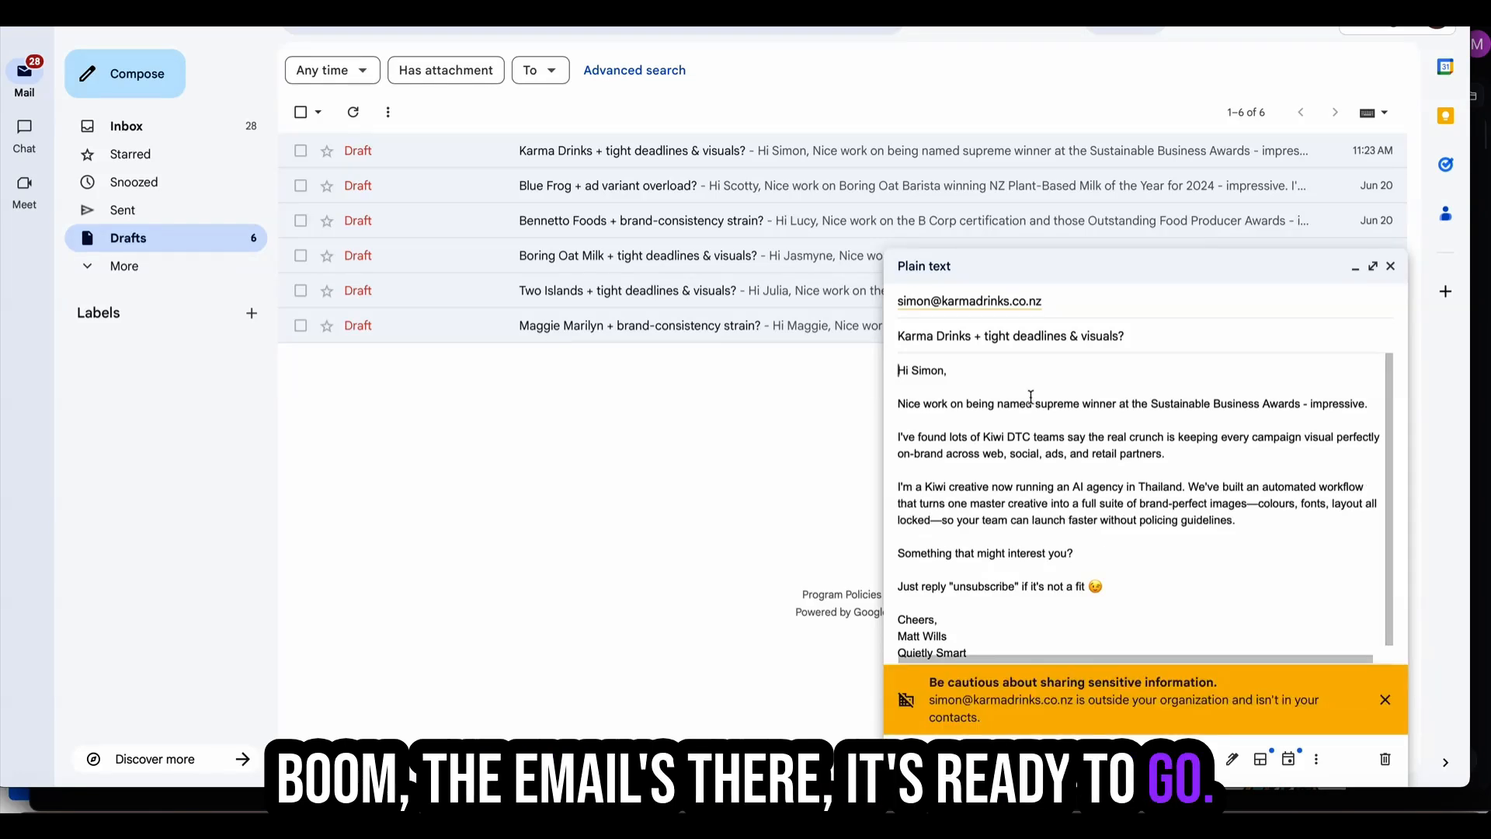
Return to Email Outreach Log and check the Email Sent value in the Karma Drinks lead's row
key(super+Tab)
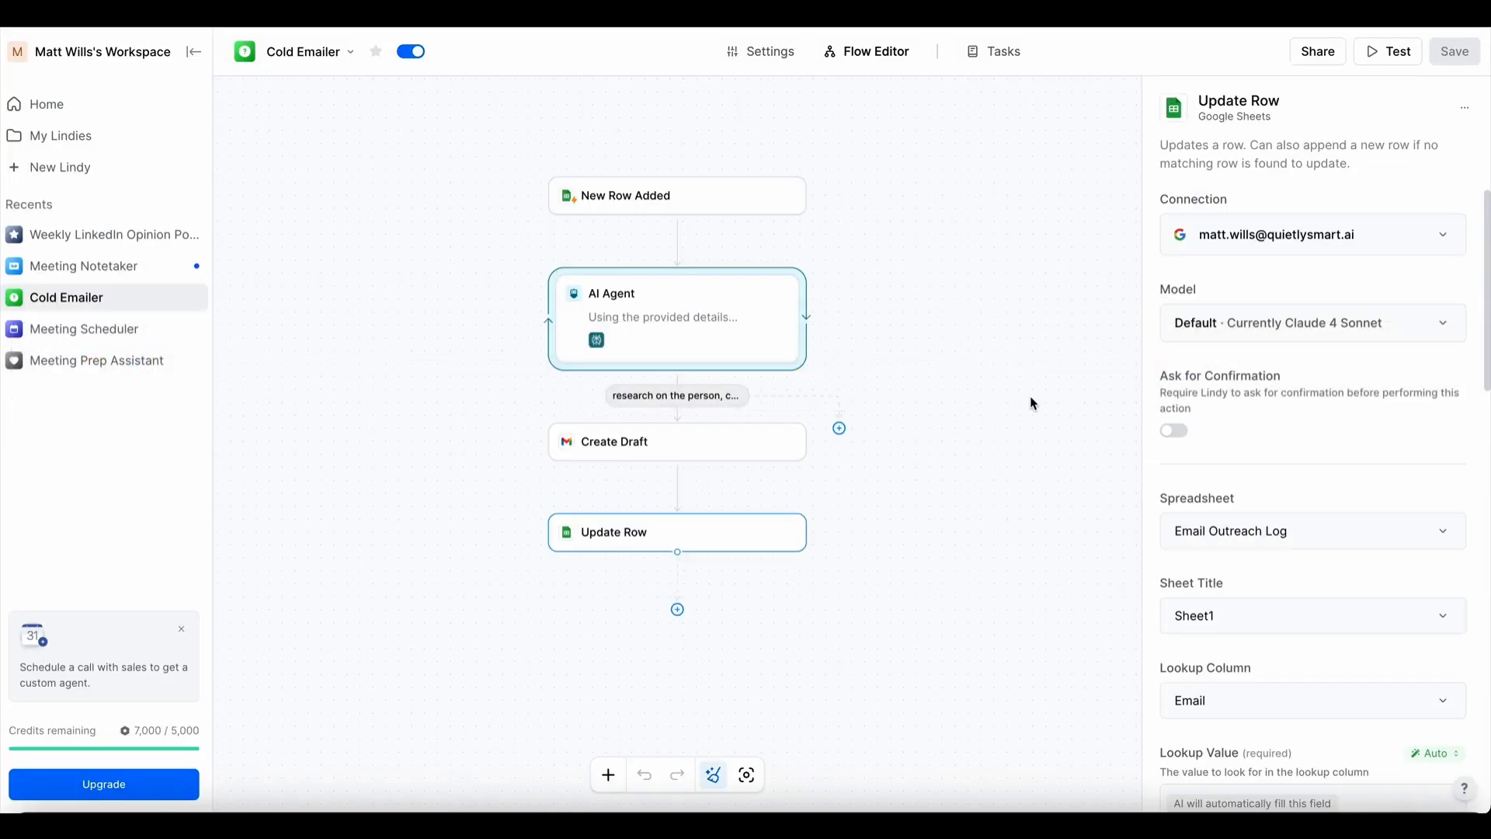
key(super+grave)
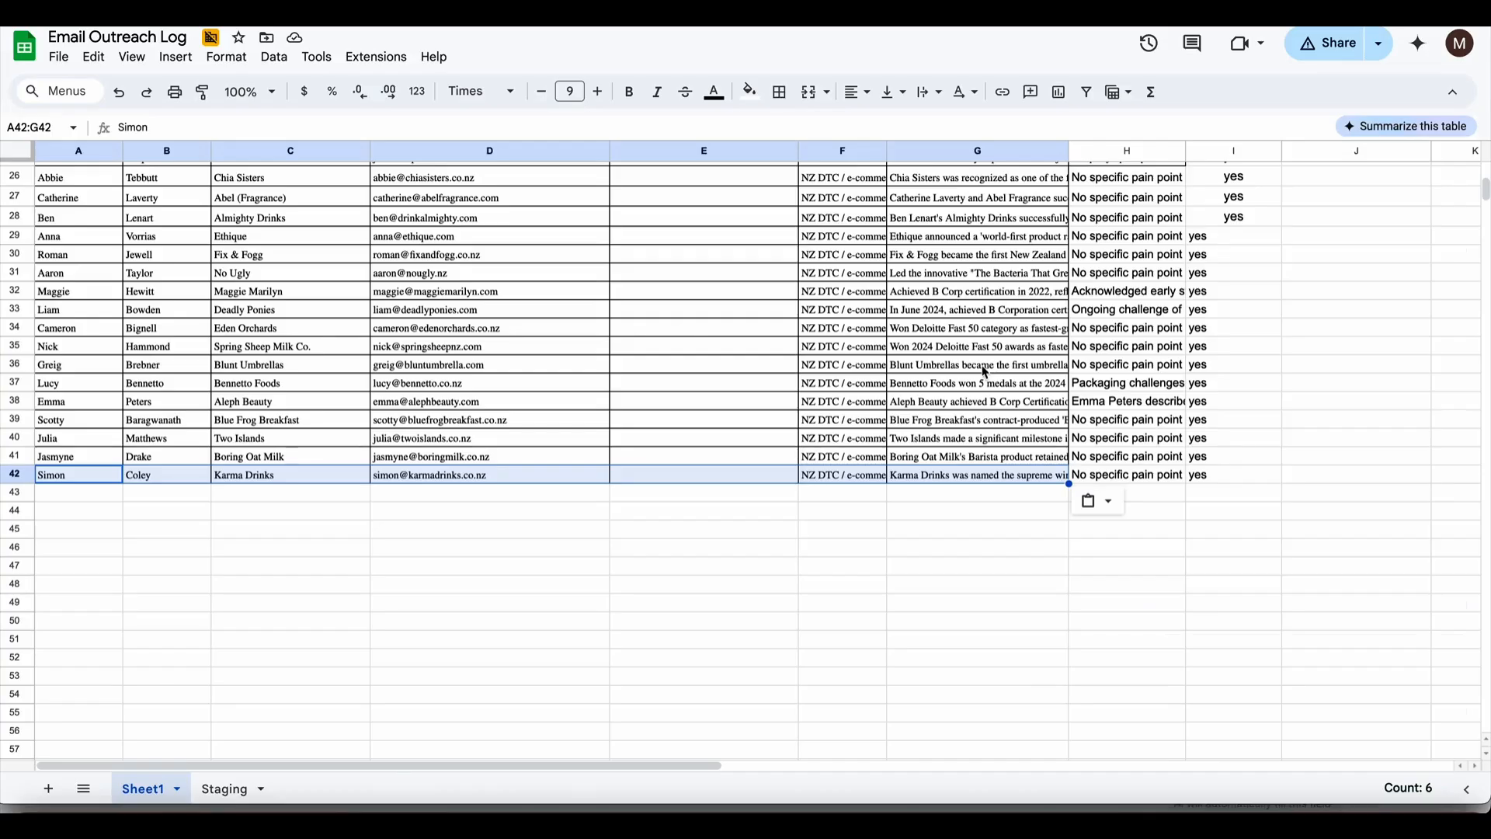
click(1216, 476)
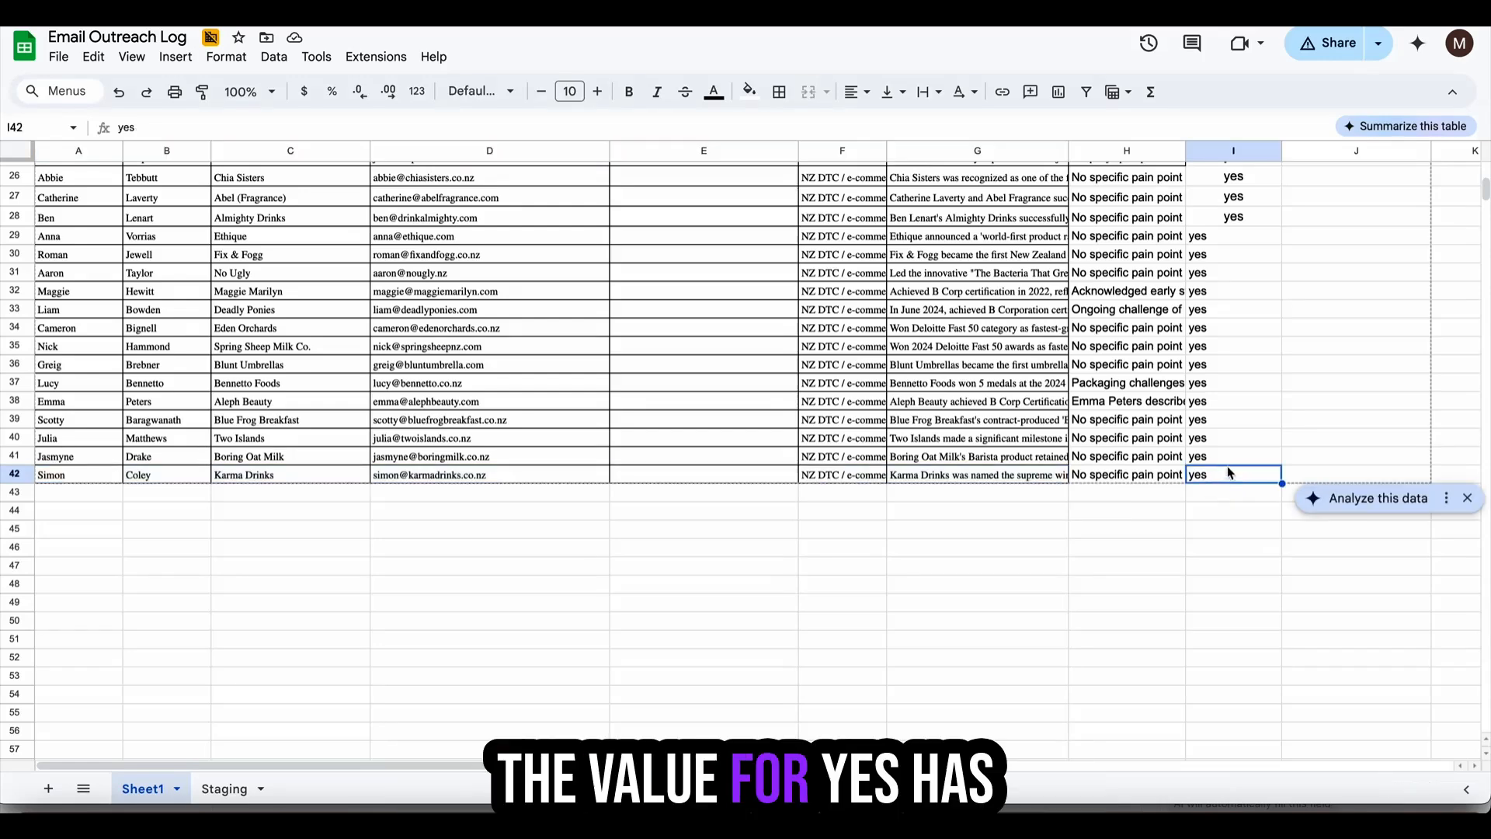
scroll(1229, 466, up, 4)
scroll(1229, 464, up, 3)
scroll(1228, 464, down, 12)
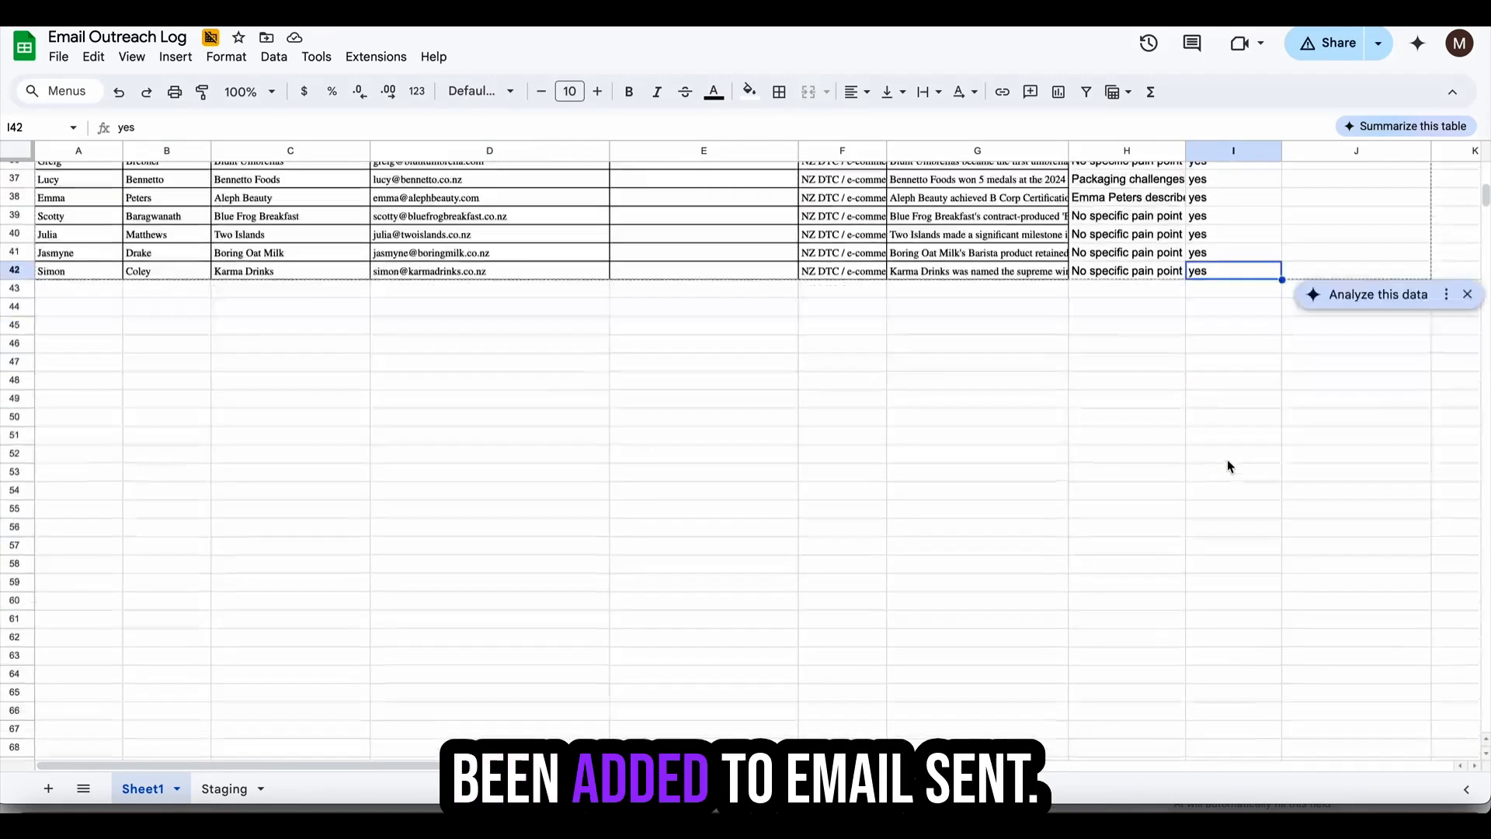
scroll(1227, 465, up, 3)
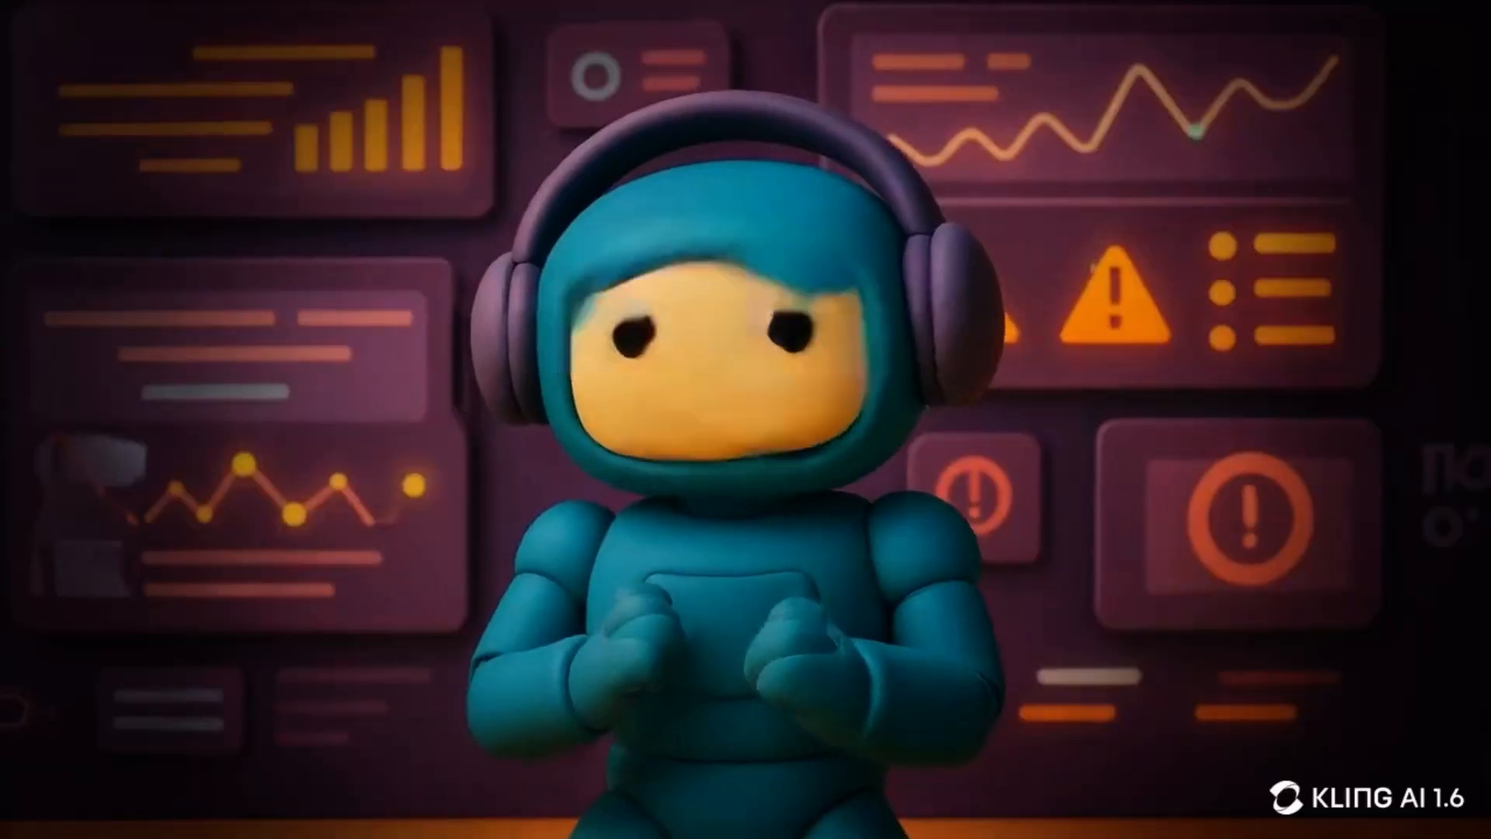